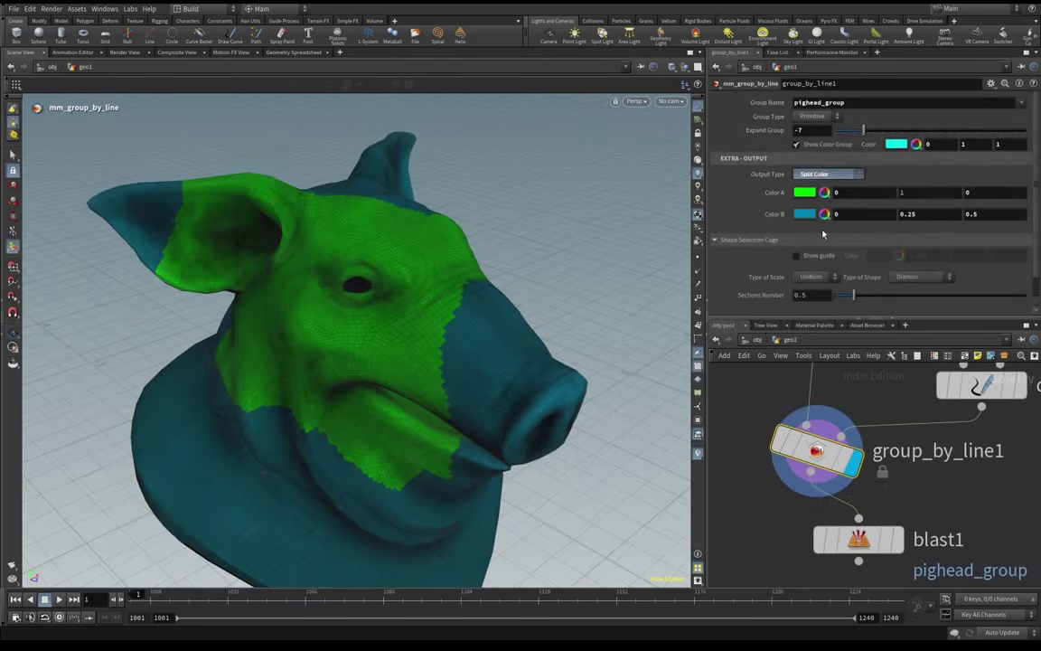
# - Set the split output's Color A to red (1, 0, 0) and Color B to black, and return the output type to Original
pyautogui.click(811, 228)
pyautogui.click(810, 234)
pyautogui.scroll(-2, 813, 237)
pyautogui.moveTo(837, 206); pyautogui.dragTo(871, 206)
pyautogui.moveTo(929, 235); pyautogui.dragTo(935, 237)
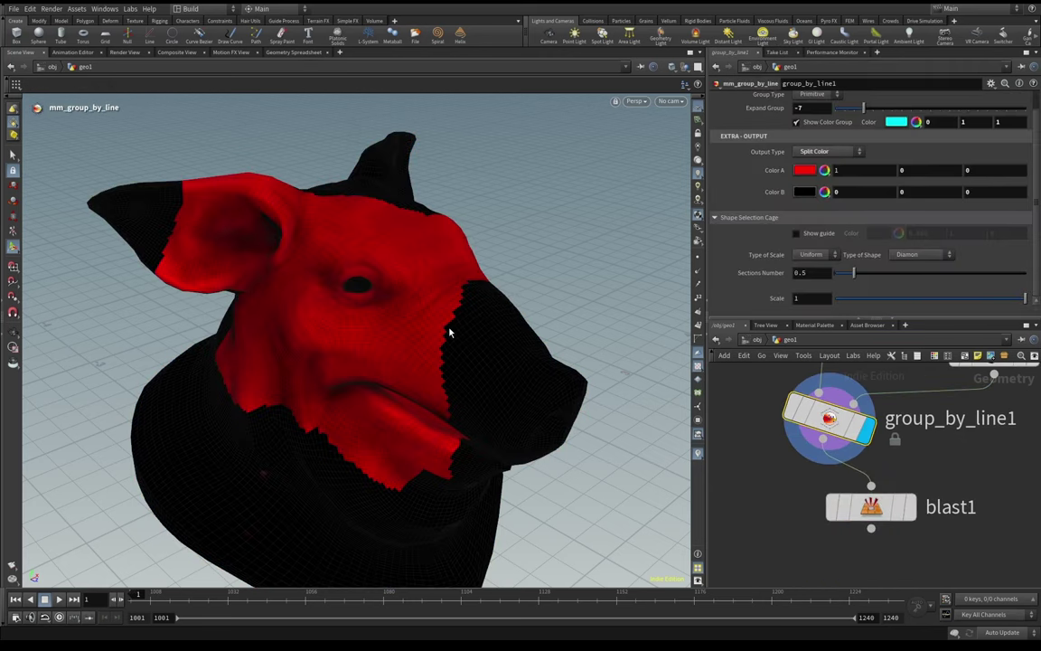
pyautogui.click(811, 152)
pyautogui.click(810, 164)
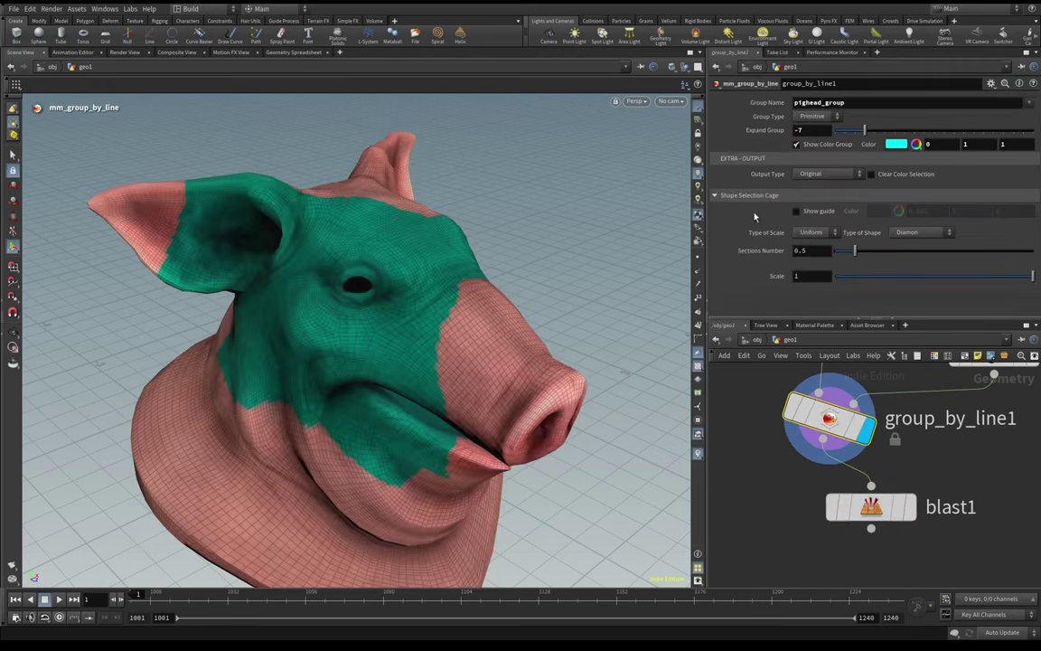
# - Show the guide of the shape selection cage and set the cage scale to 0.29
pyautogui.click(817, 213)
pyautogui.scroll(-5, 362, 358)
pyautogui.keyDown('alt'); pyautogui.moveTo(362, 357); pyautogui.dragTo(452, 382); pyautogui.keyUp('alt')
pyautogui.moveTo(1033, 277); pyautogui.dragTo(893, 295)
pyautogui.scroll(4, 388, 362)
pyautogui.keyDown('alt'); pyautogui.moveTo(388, 362); pyautogui.dragTo(367, 387); pyautogui.keyUp('alt')
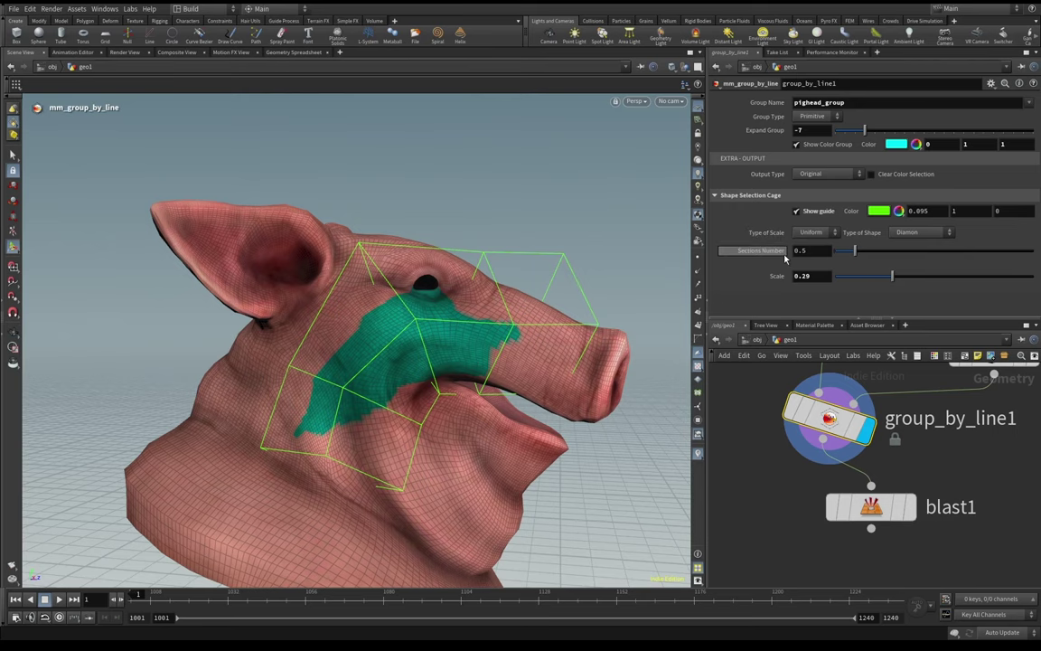
# - Try other shape types for the selection cage while adjusting its sections number and scale
pyautogui.moveTo(432, 355); pyautogui.dragTo(578, 326)
pyautogui.click(918, 232)
pyautogui.click(930, 268)
pyautogui.moveTo(874, 268); pyautogui.dragTo(838, 251)
pyautogui.click(918, 232)
pyautogui.click(922, 251)
pyautogui.moveTo(894, 278)
pyautogui.mouseDown()
pyautogui.moveTo(877, 278)
pyautogui.moveTo(888, 278)
pyautogui.mouseUp()
# - Change the cage's type of scale and enter 0.5 as one of its values
pyautogui.click(815, 234)
pyautogui.click(815, 244)
pyautogui.scroll(-2, 758, 207)
pyautogui.scroll(-2, 729, 207)
pyautogui.moveTo(922, 191); pyautogui.dragTo(962, 191)
pyautogui.write('0.5')
pyautogui.press('Return')
pyautogui.click(816, 129)
pyautogui.click(816, 141)
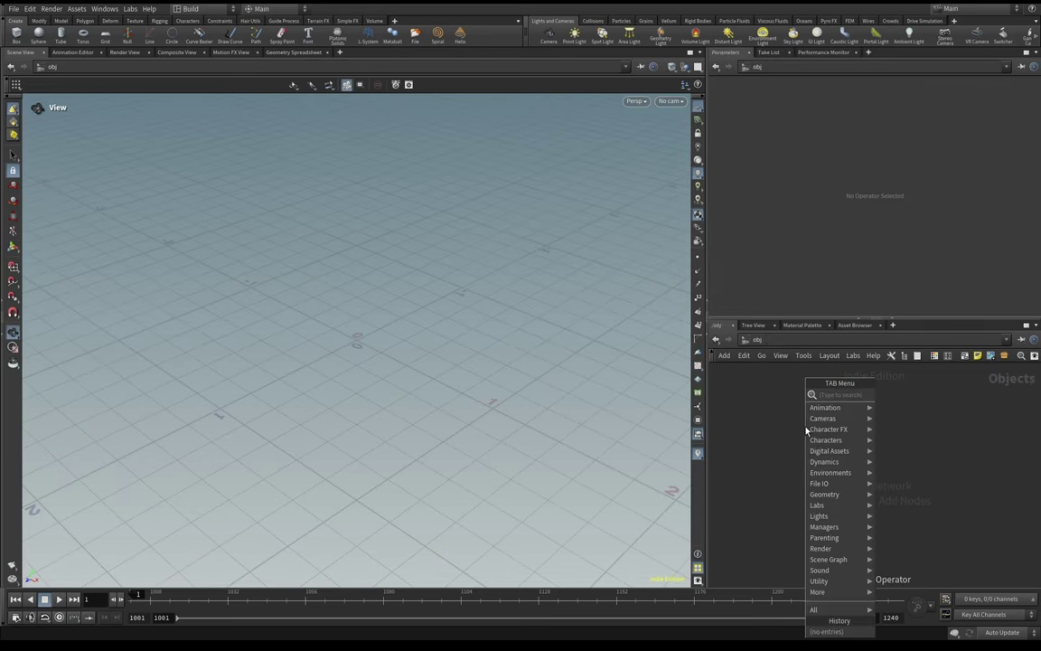
# - Add a Geometry object to the empty object network and go inside it
pyautogui.write('geo')
pyautogui.press('Return')
pyautogui.click(806, 430)
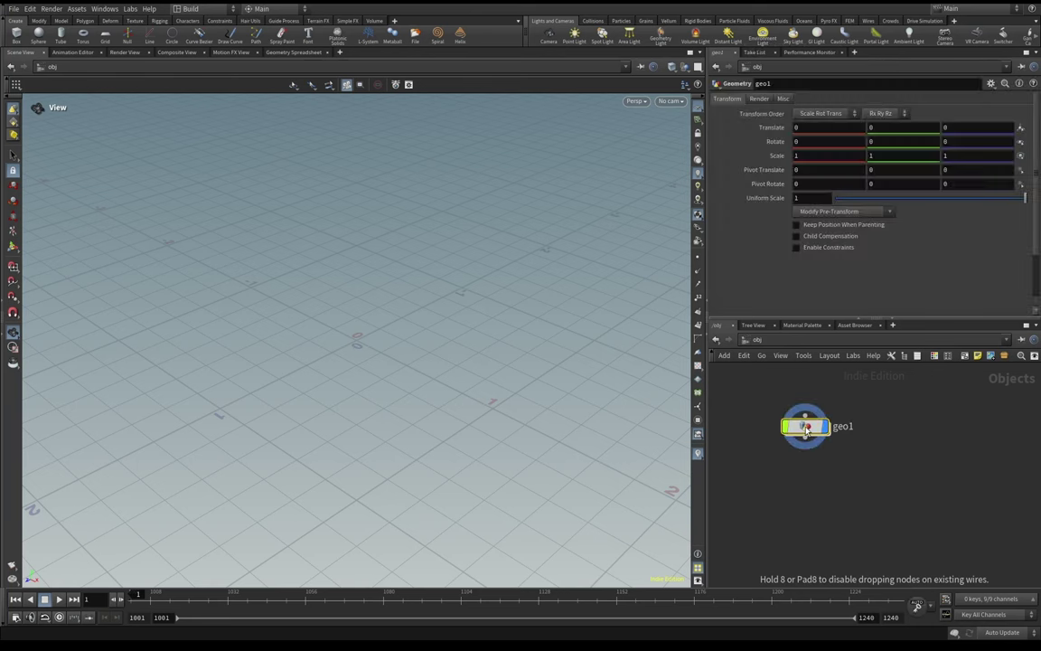
pyautogui.doubleClick(806, 430)
# - Add a Test Geometry: Pig Head node and frame the head in the viewport
pyautogui.press('Tab')
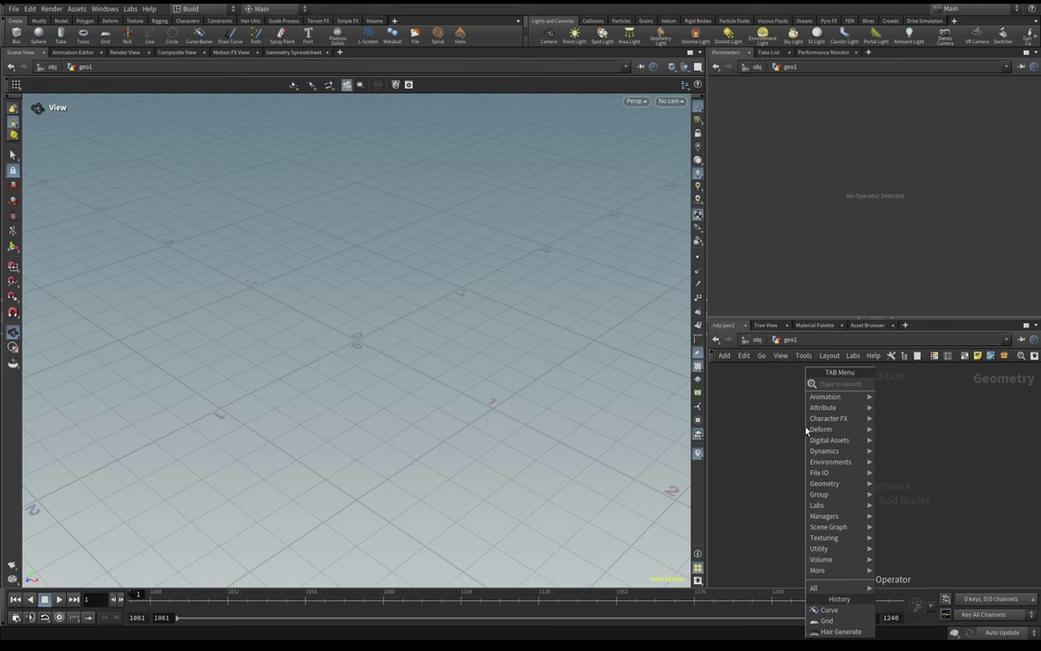
pyautogui.write('pig')
pyautogui.press('Return')
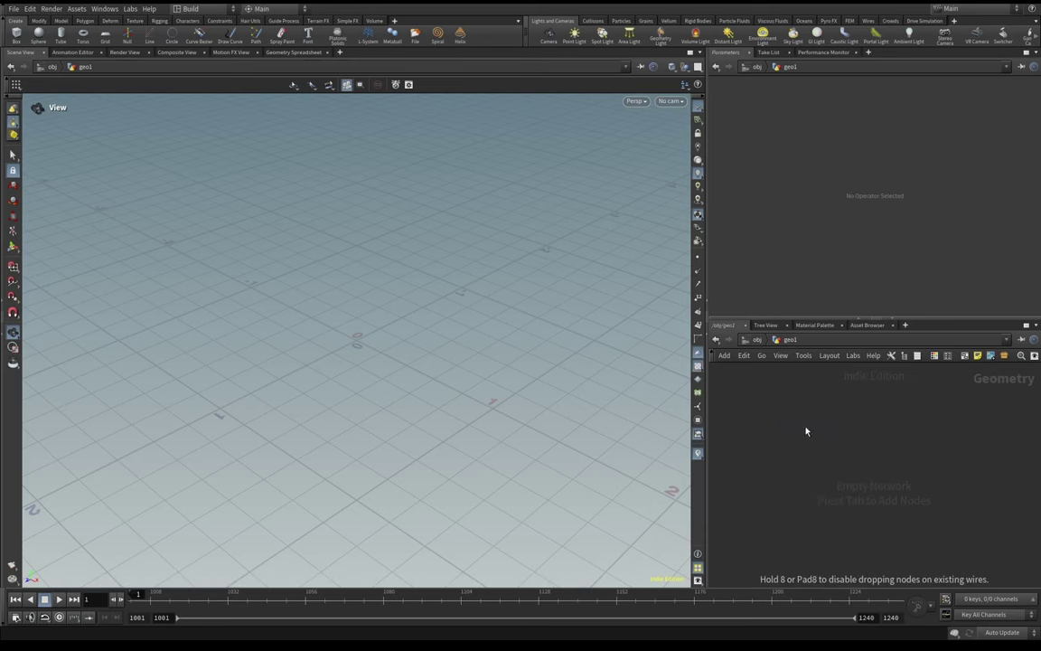
pyautogui.click(805, 429)
pyautogui.moveTo(214, 330); pyautogui.dragTo(449, 214)
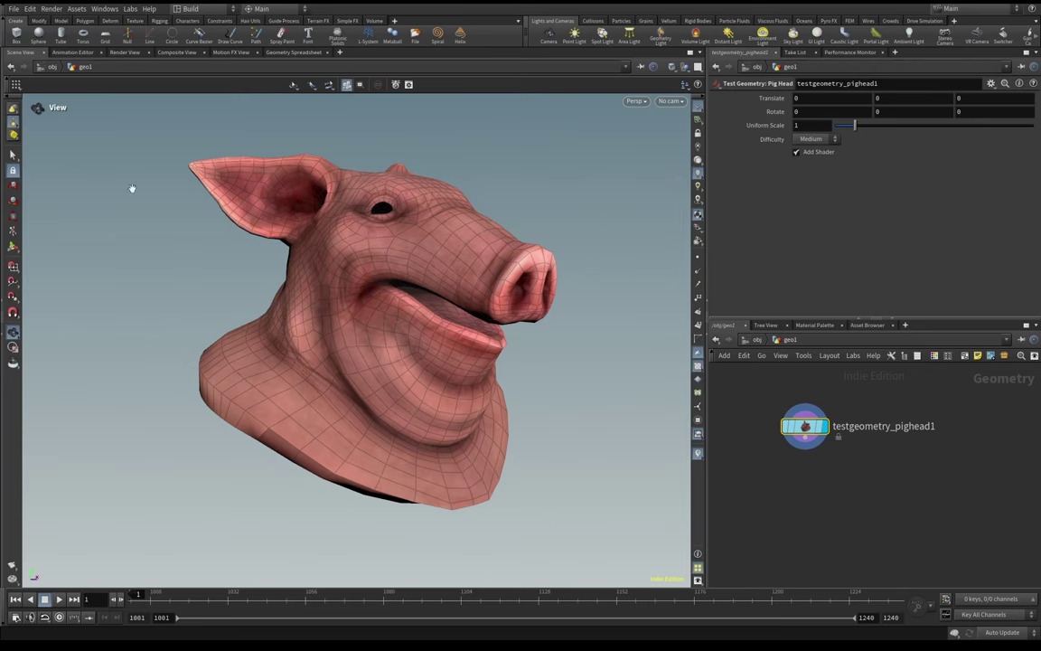
# - Switch to point selection and select points along the pig head's cheek and snout
pyautogui.click(12, 155)
pyautogui.rightClick(9, 123)
pyautogui.click(54, 126)
pyautogui.scroll(10, 377, 232)
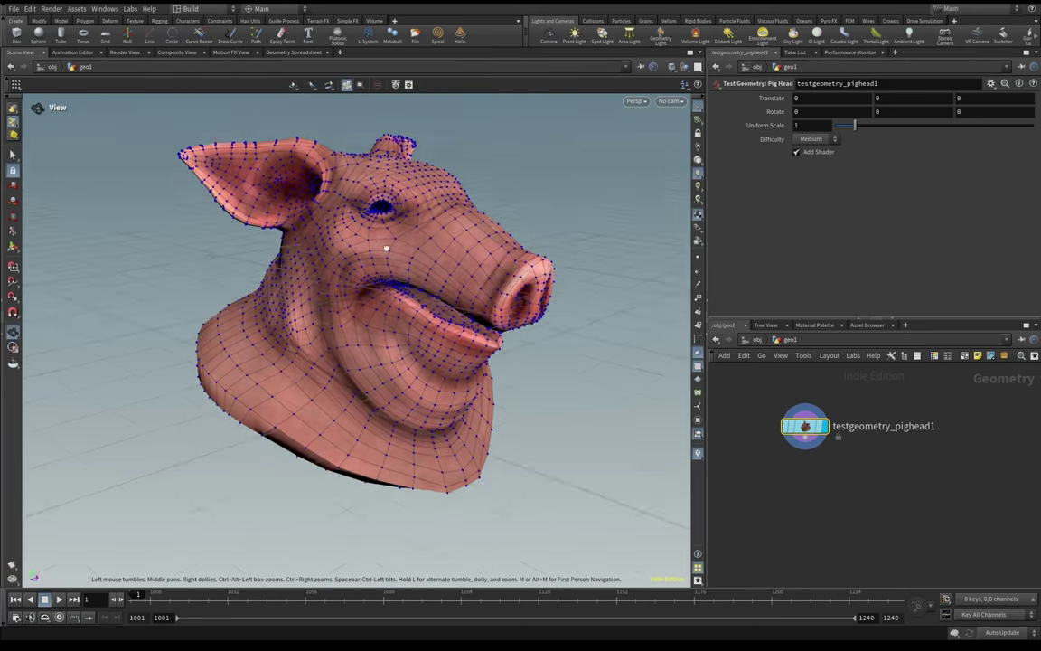
pyautogui.click(412, 238)
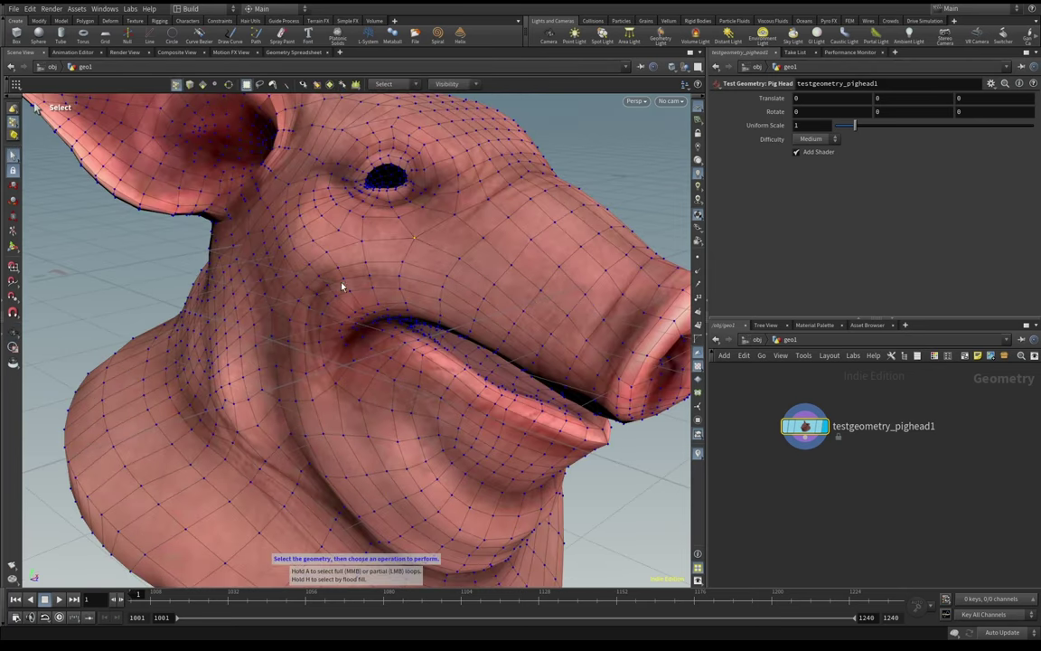
pyautogui.keyDown('shift'); pyautogui.click(309, 263); pyautogui.keyUp('shift')
pyautogui.keyDown('shift'); pyautogui.click(567, 317); pyautogui.keyUp('shift')
pyautogui.keyDown('shift'); pyautogui.click(438, 286); pyautogui.keyUp('shift')
pyautogui.keyDown('alt'); pyautogui.moveTo(447, 254); pyautogui.dragTo(476, 289); pyautogui.keyUp('alt')
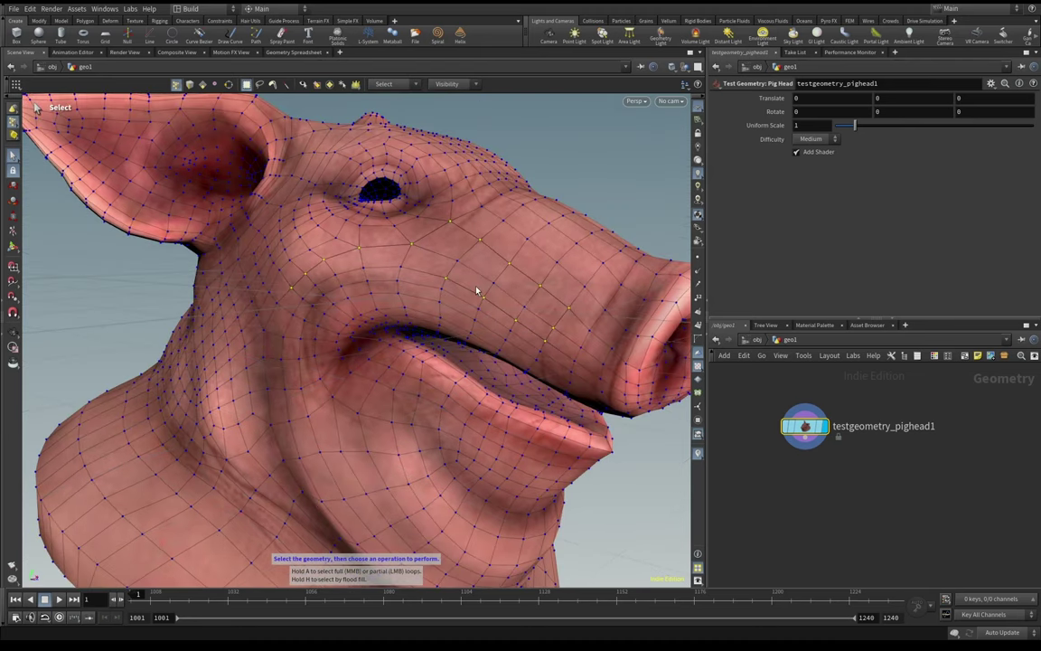
pyautogui.keyDown('alt'); pyautogui.moveTo(492, 279); pyautogui.dragTo(413, 297, button='right'); pyautogui.keyUp('alt')
pyautogui.keyDown('alt'); pyautogui.moveTo(488, 285); pyautogui.dragTo(458, 279, button='middle'); pyautogui.keyUp('alt')
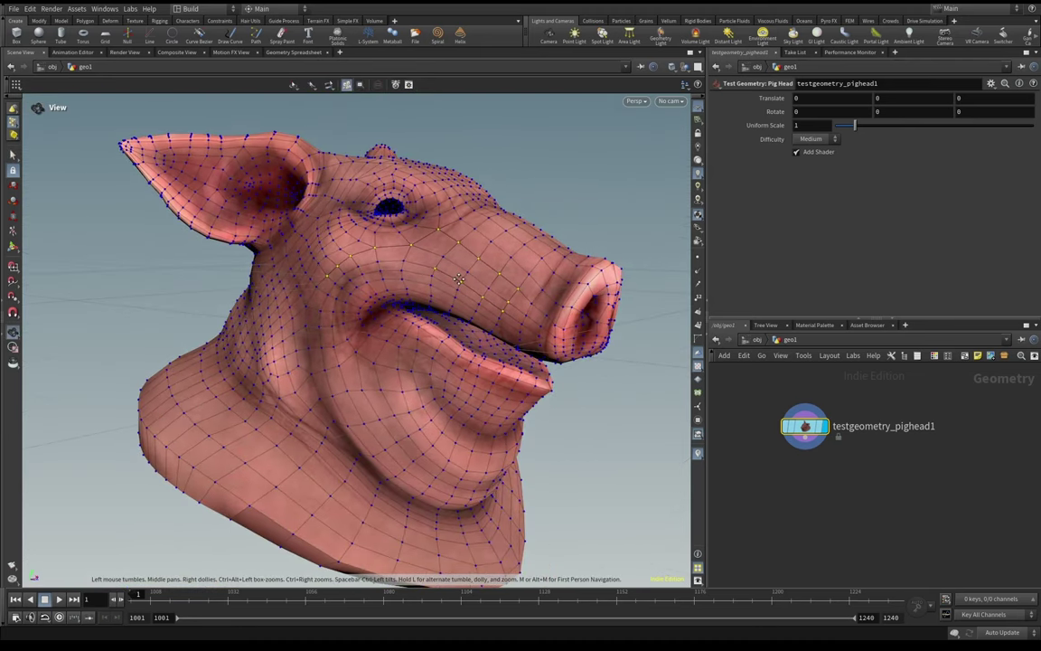
pyautogui.press('s')
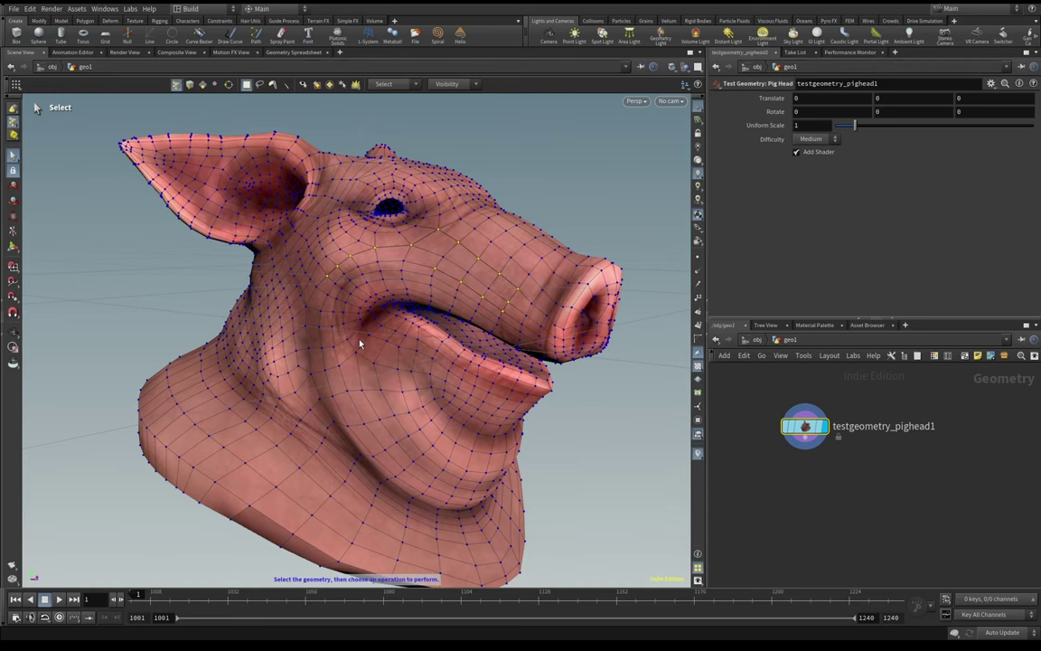
# - Add a Draw Curve node below the pig head node
pyautogui.press('Tab')
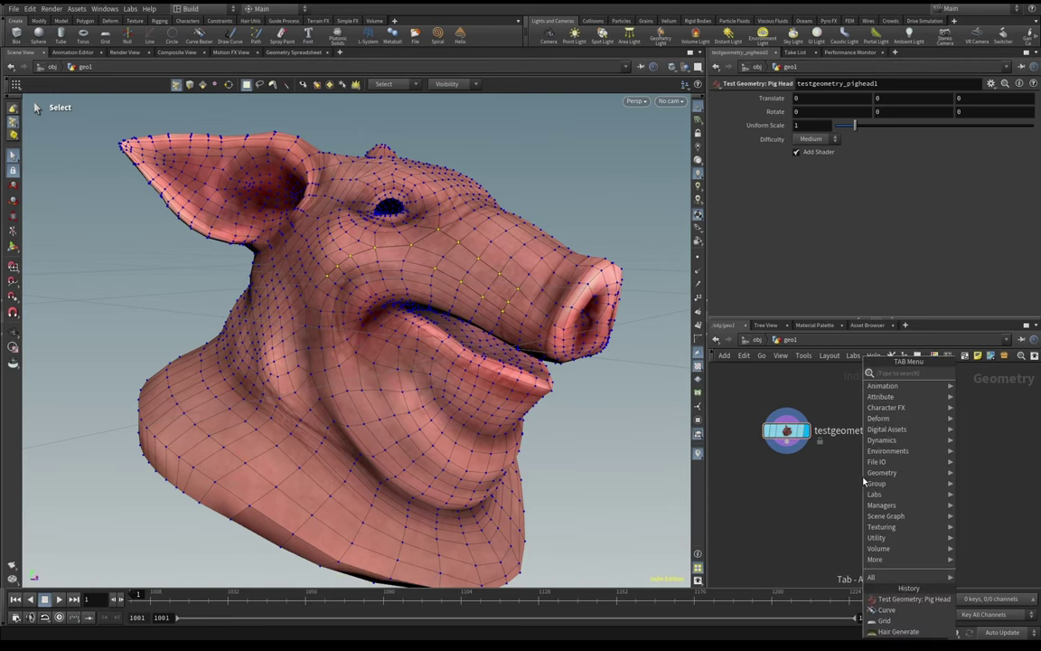
pyautogui.write('curv')
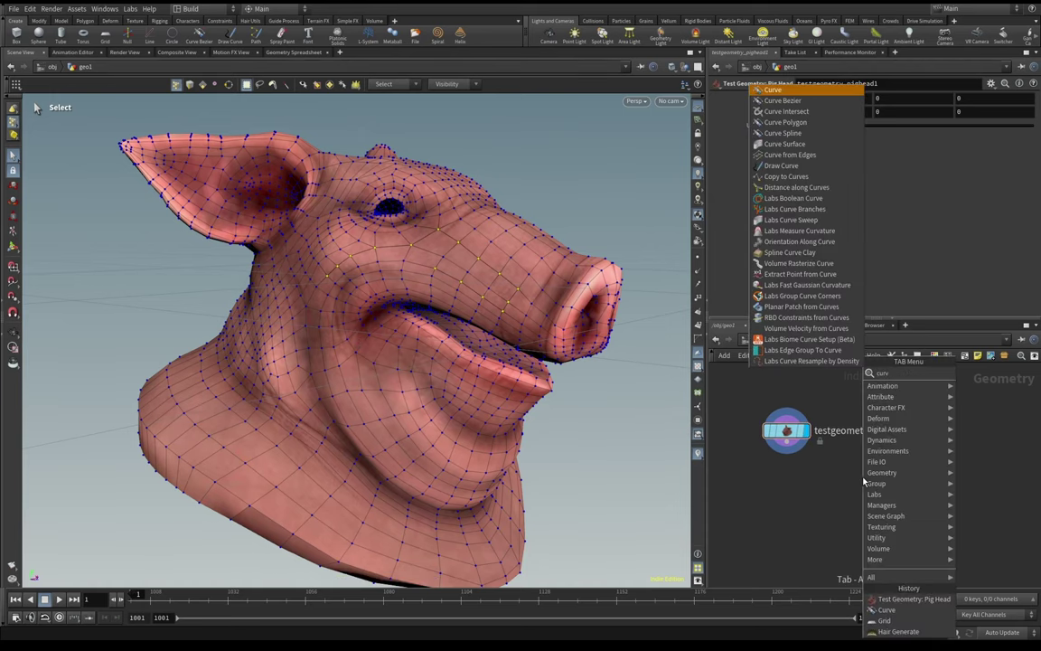
pyautogui.press('Down')
pyautogui.press('Down')
pyautogui.press('Down')
pyautogui.press('Down')
pyautogui.press('Down')
pyautogui.press('Down')
pyautogui.press('Down')
pyautogui.press('Return')
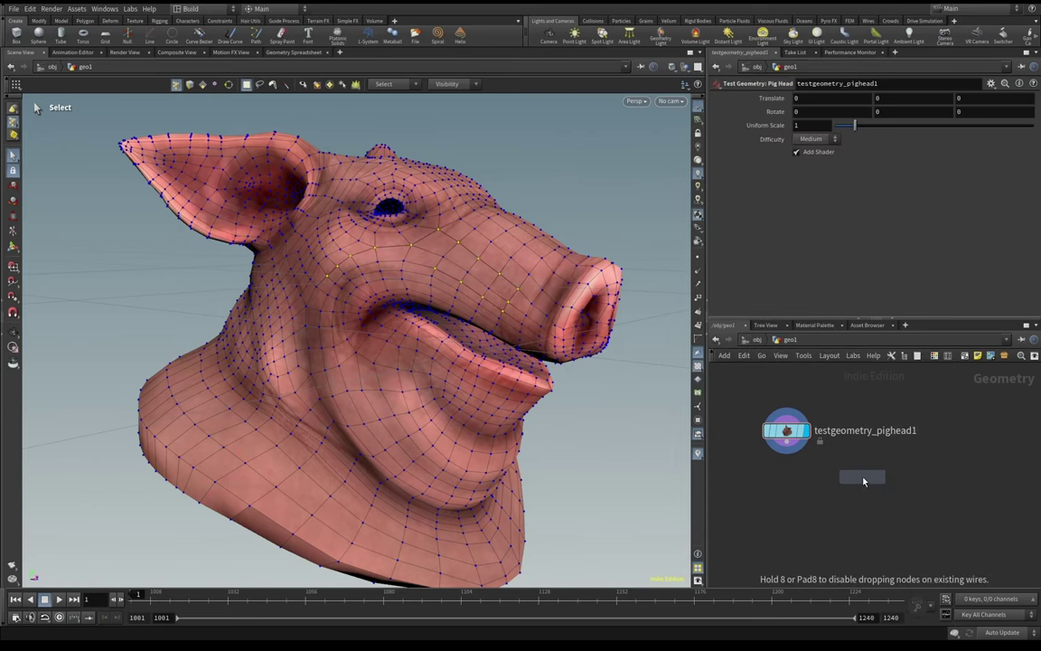
pyautogui.click(861, 474)
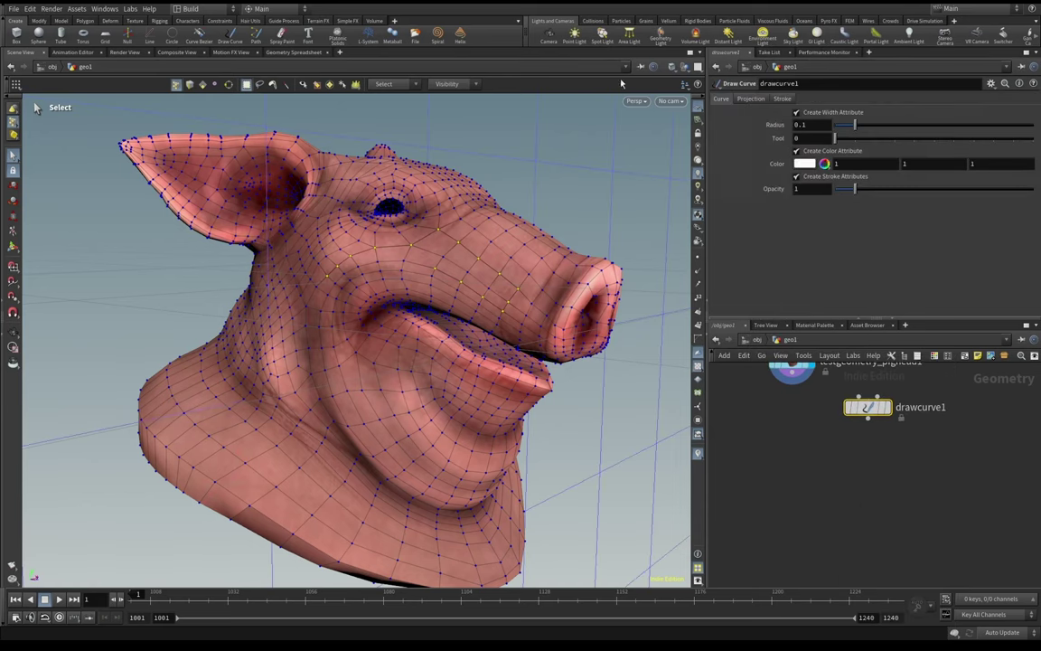
# - Connect the pig head to the Draw Curve node's Projection Object input and place the Draw Curve node beneath it
pyautogui.click(792, 373)
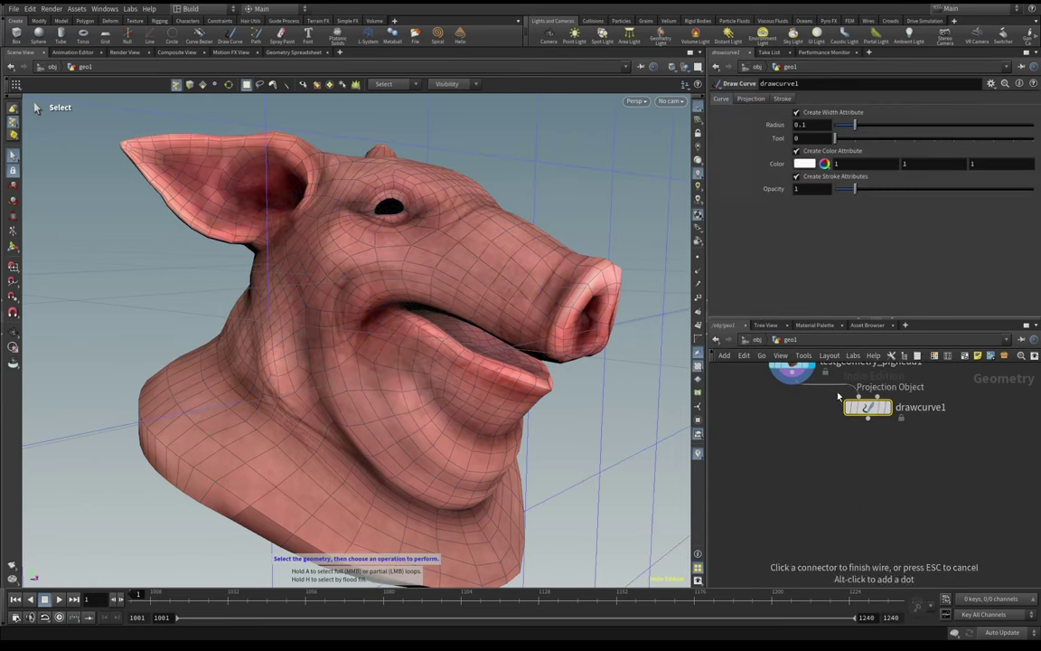
pyautogui.click(858, 396)
pyautogui.moveTo(867, 408); pyautogui.dragTo(787, 453)
pyautogui.moveTo(858, 398); pyautogui.dragTo(867, 469, button='middle')
pyautogui.click(867, 468)
# - Add a Transform node and insert it between the pig head and the Draw Curve node
pyautogui.press('Tab')
pyautogui.write('tranm')
pyautogui.press('BackSpace')
pyautogui.press('BackSpace')
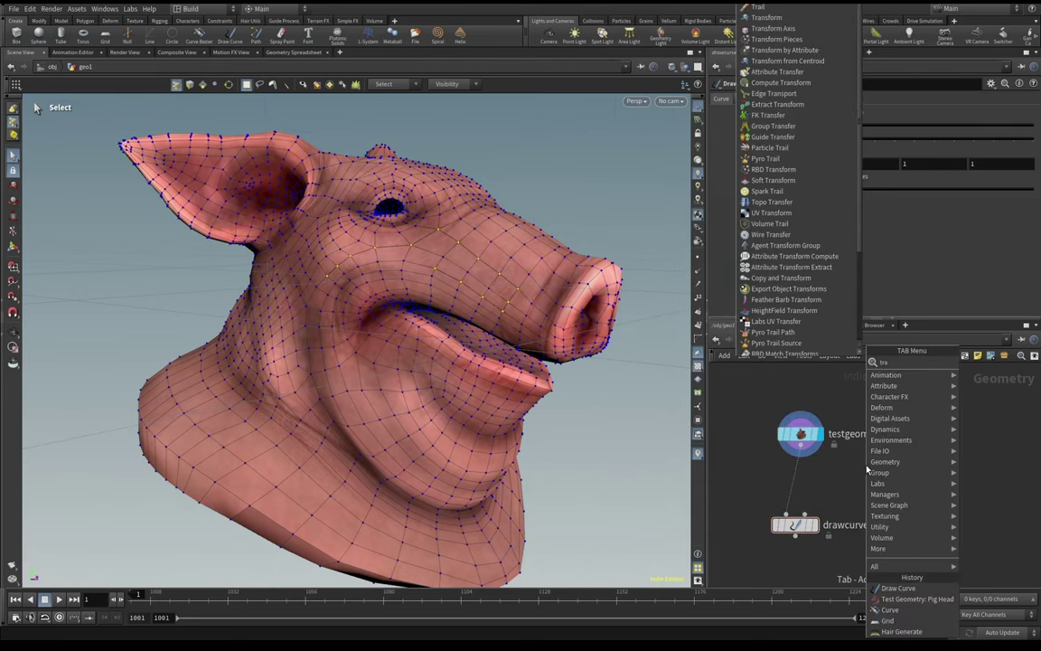
pyautogui.press('Return')
pyautogui.click(865, 466)
pyautogui.moveTo(865, 466); pyautogui.dragTo(810, 486)
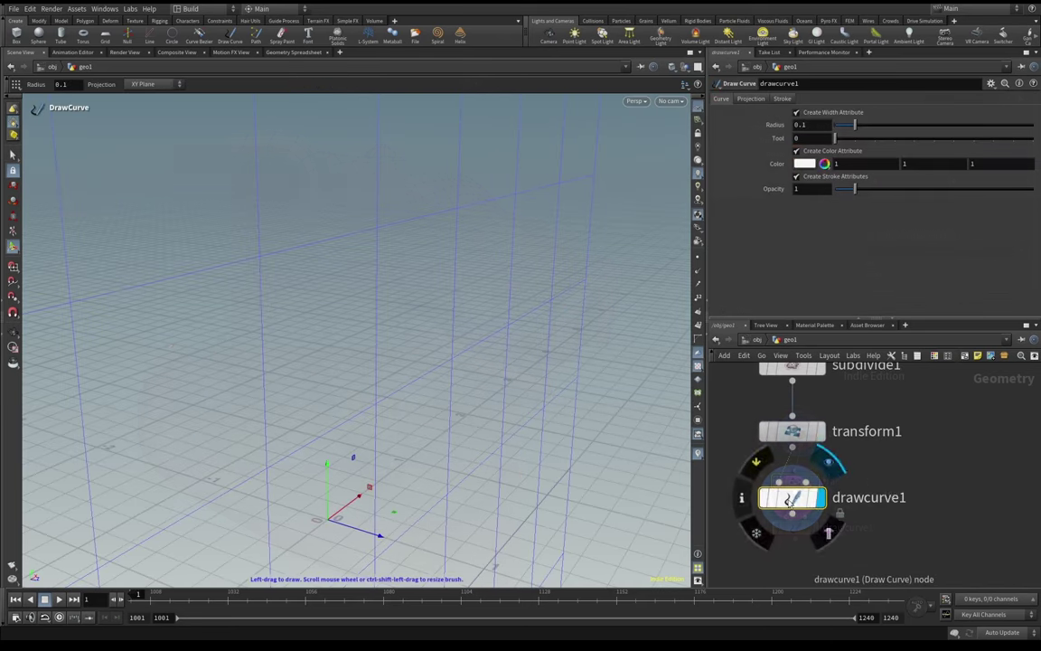
# - Set the Draw Curve node's projection to Geometry
pyautogui.moveTo(902, 422); pyautogui.dragTo(905, 443, button='middle')
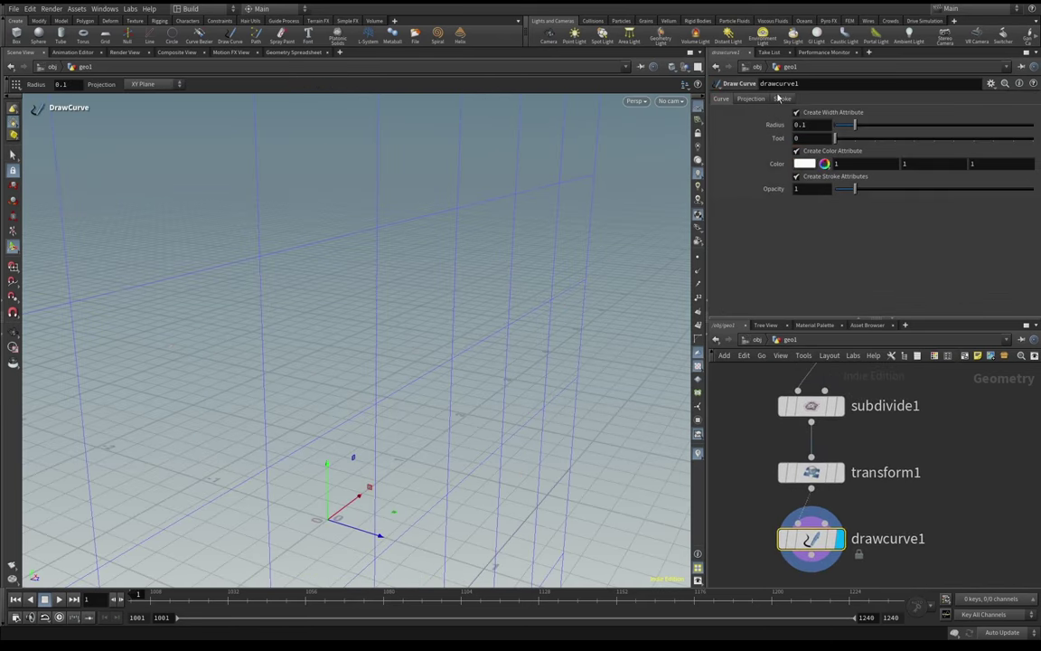
pyautogui.click(754, 100)
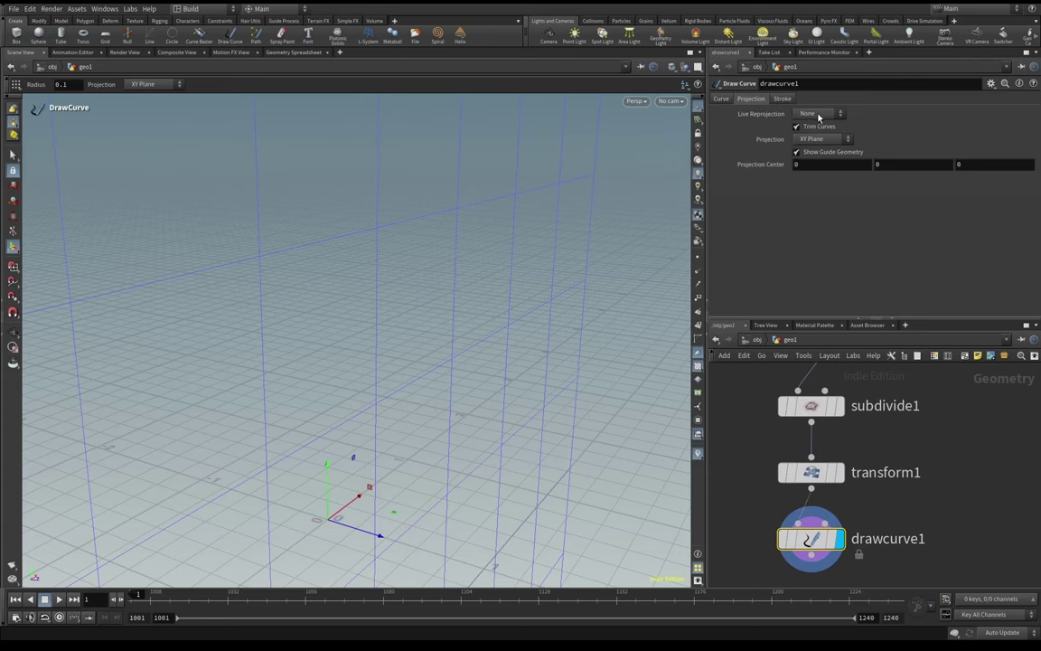
pyautogui.click(823, 139)
pyautogui.click(759, 183)
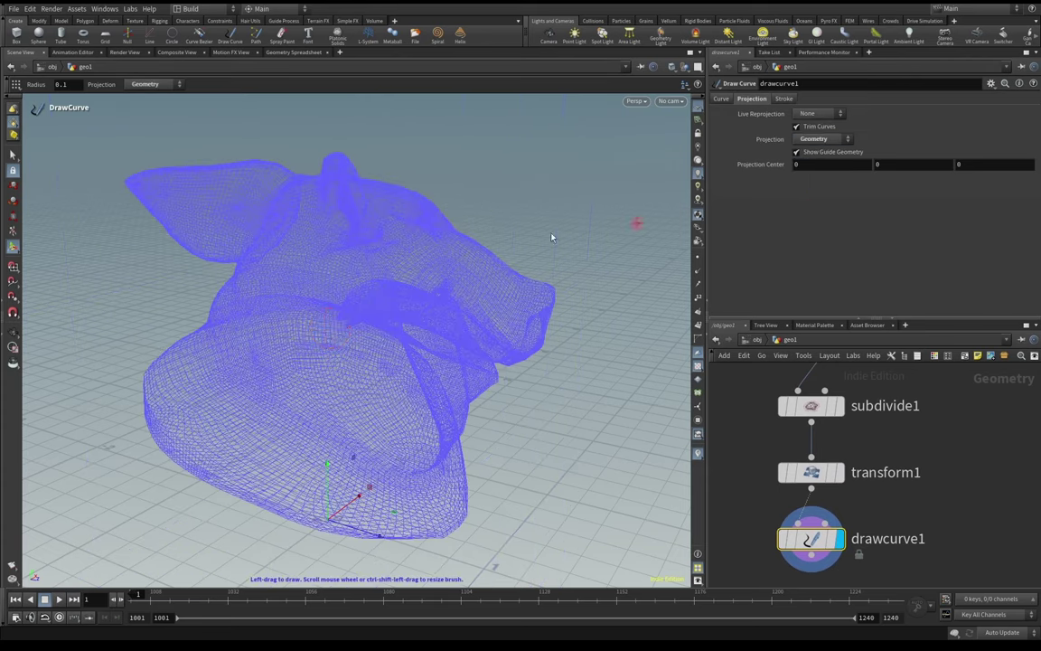
# - Draw a freehand curve on the pig head's surface from the snout across the cheek and down the neck
pyautogui.press('Escape')
pyautogui.moveTo(404, 274); pyautogui.dragTo(378, 303)
pyautogui.moveTo(353, 251); pyautogui.dragTo(532, 263, button='right')
pyautogui.moveTo(517, 307); pyautogui.dragTo(485, 298)
pyautogui.press('Return')
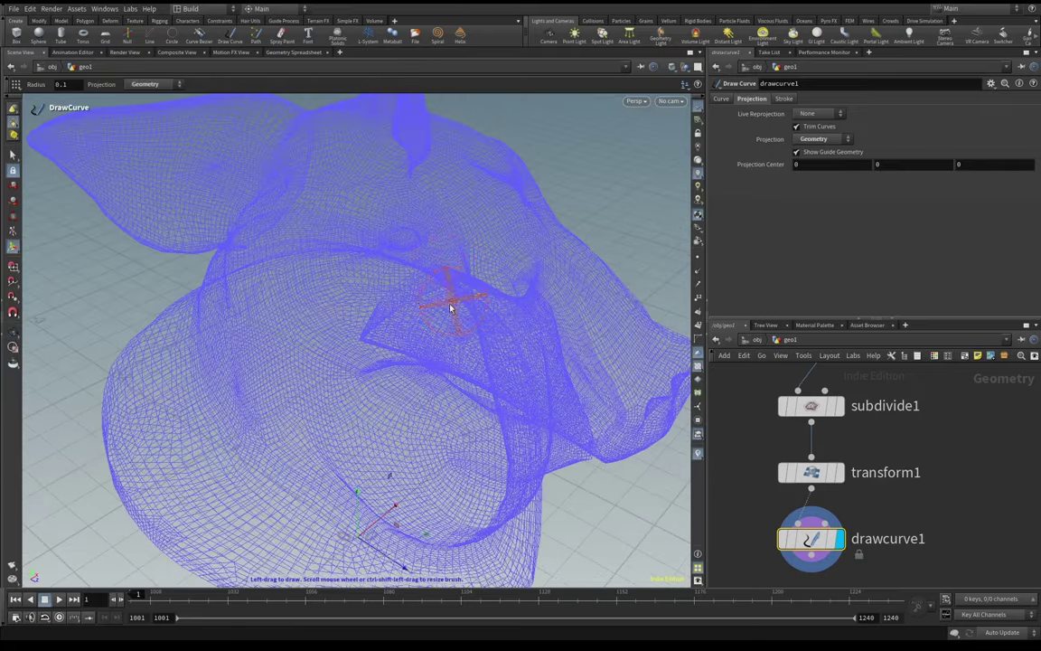
pyautogui.moveTo(586, 333)
pyautogui.mouseDown()
pyautogui.moveTo(532, 337)
pyautogui.moveTo(341, 299)
pyautogui.mouseUp()
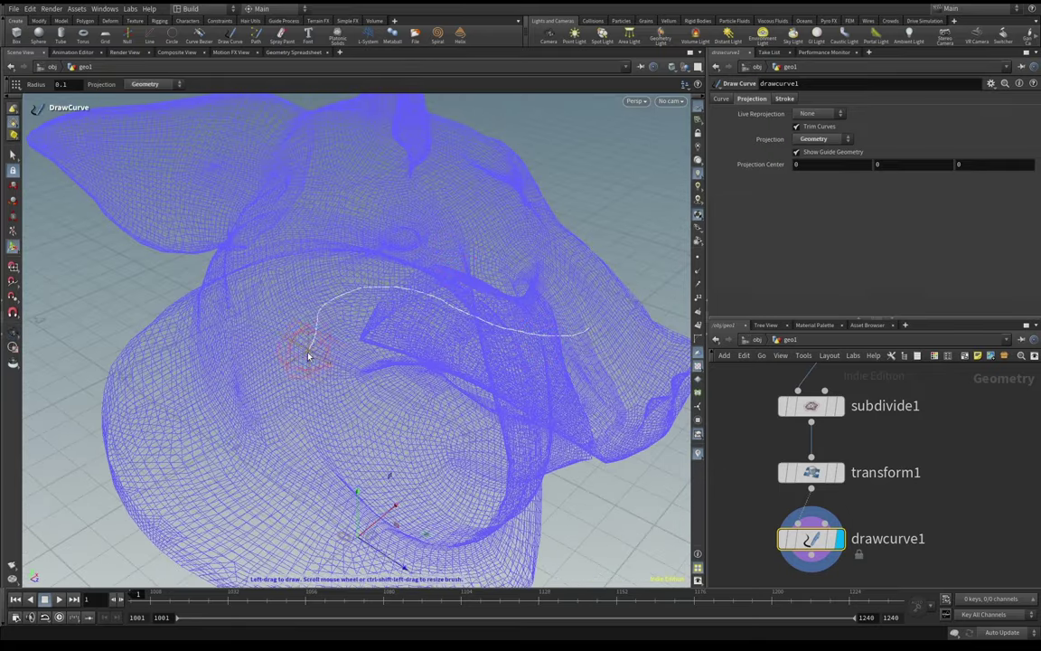
pyautogui.press('Escape')
pyautogui.moveTo(407, 397); pyautogui.dragTo(401, 343)
# - Move the Draw Curve node aside and add an mm_group_by_line node below the Transform node
pyautogui.moveTo(898, 522); pyautogui.dragTo(906, 481, button='middle')
pyautogui.moveTo(816, 424); pyautogui.dragTo(938, 430)
pyautogui.moveTo(823, 480); pyautogui.dragTo(869, 496, button='middle')
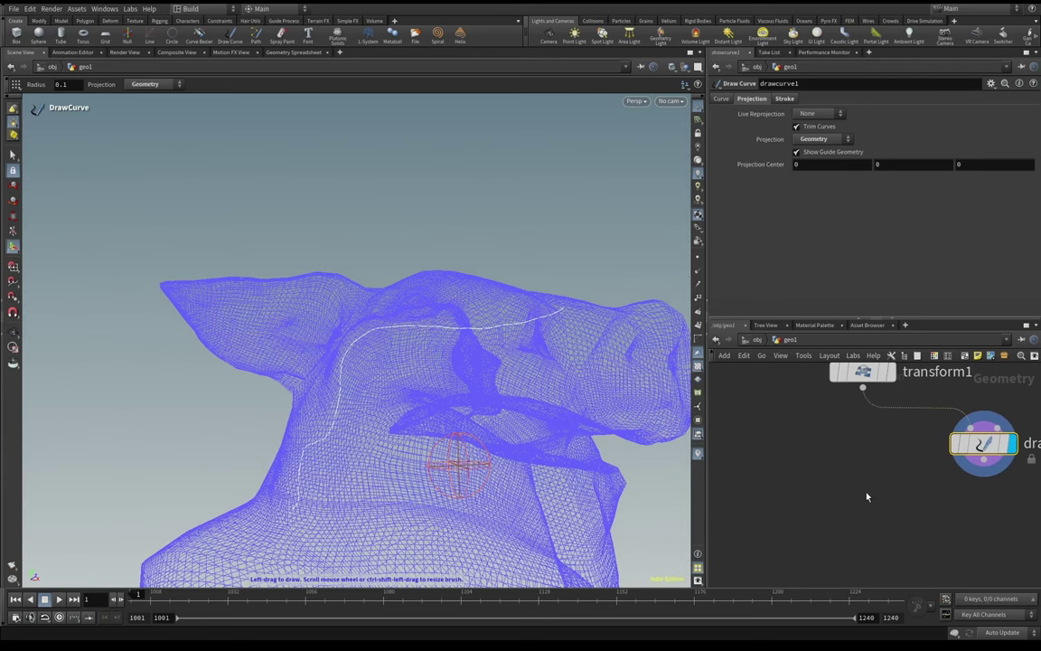
pyautogui.press('Tab')
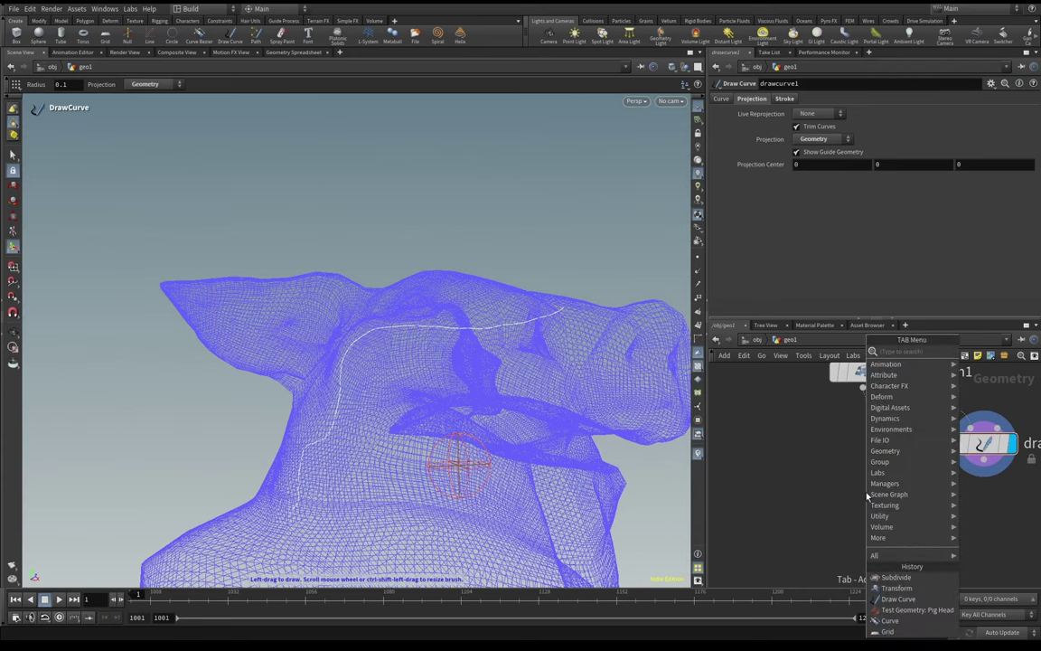
pyautogui.write('mm')
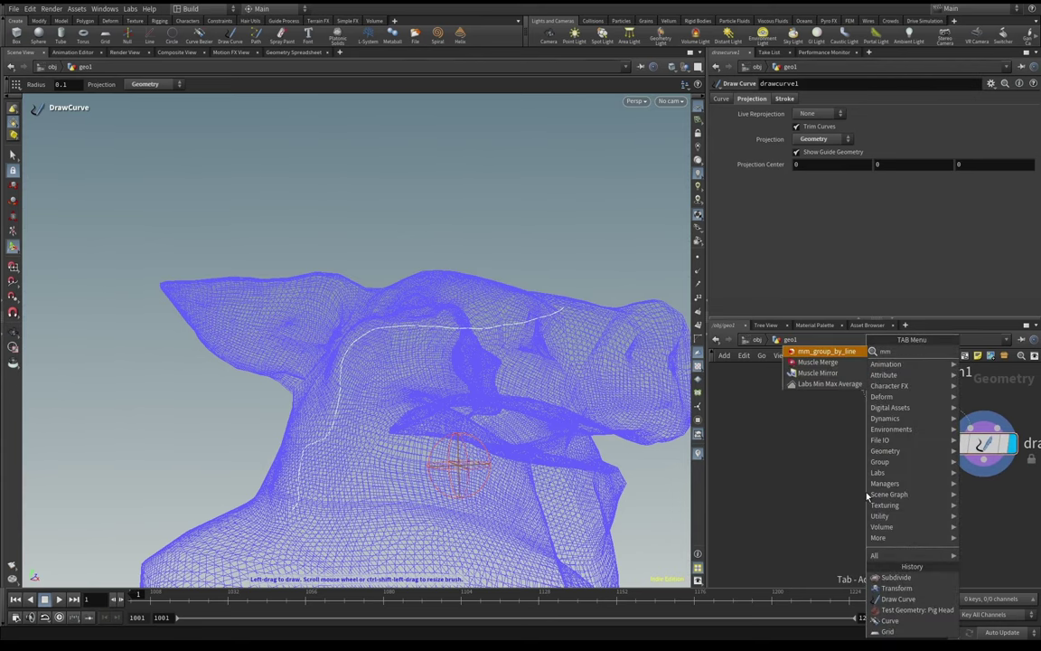
pyautogui.press('Return')
pyautogui.click(864, 493)
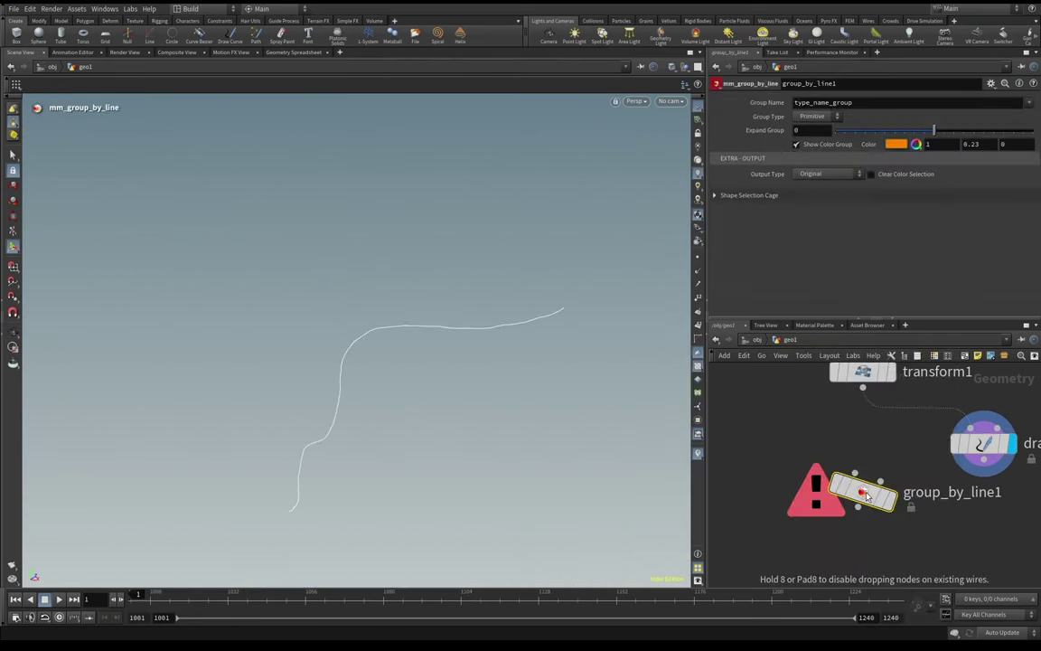
# - Wire the transformed pig head into group_by_line1's source input and the drawn curve into its curve input, and expand its Shape Selection Cage settings
pyautogui.moveTo(874, 444); pyautogui.dragTo(841, 374, button='middle')
pyautogui.scroll(3, 829, 437)
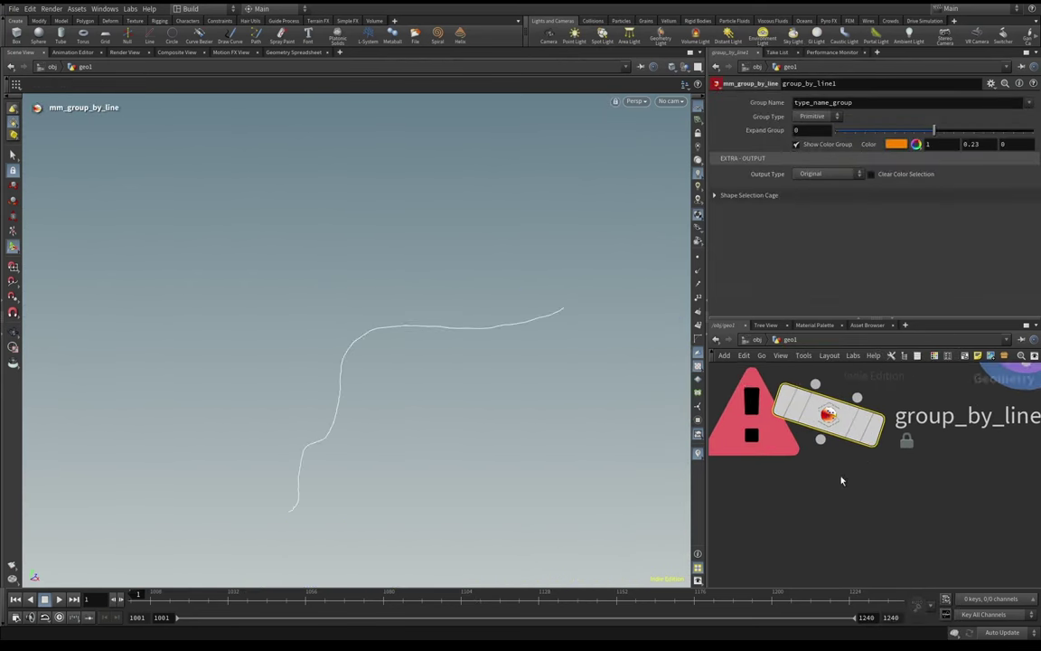
pyautogui.moveTo(826, 485); pyautogui.dragTo(818, 543, button='middle')
pyautogui.moveTo(810, 443)
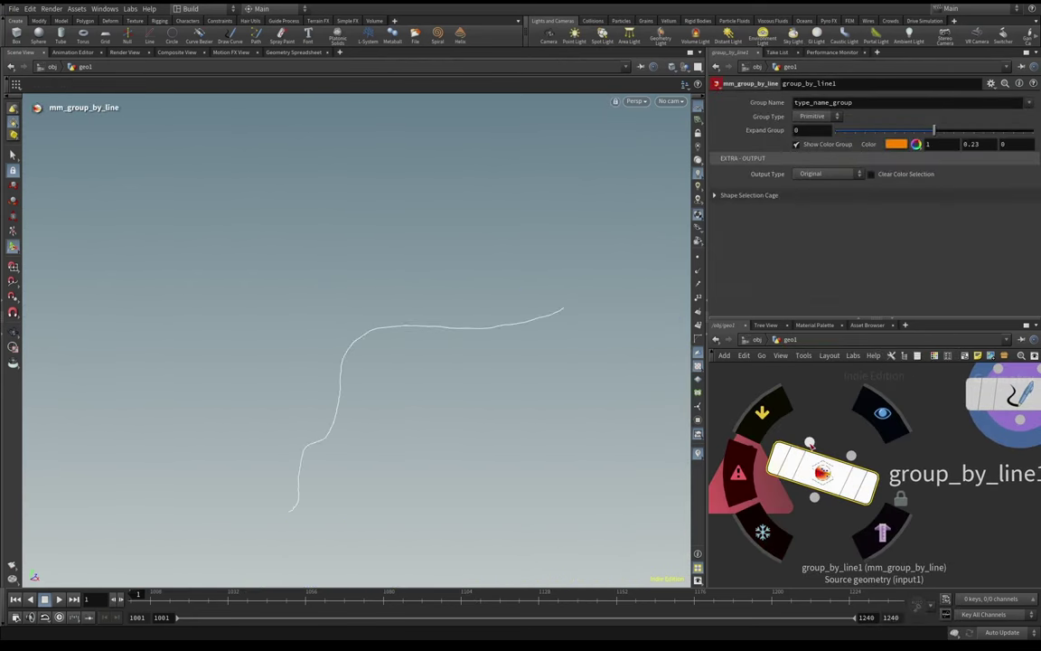
pyautogui.moveTo(949, 431); pyautogui.dragTo(908, 430, button='middle')
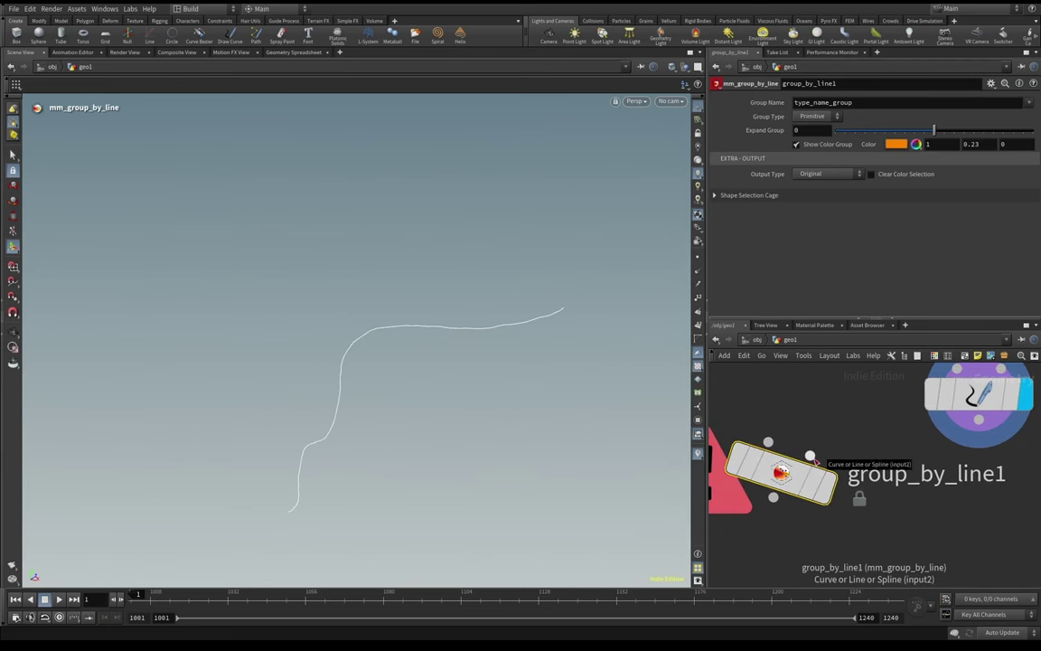
pyautogui.moveTo(850, 402); pyautogui.dragTo(852, 429, button='middle')
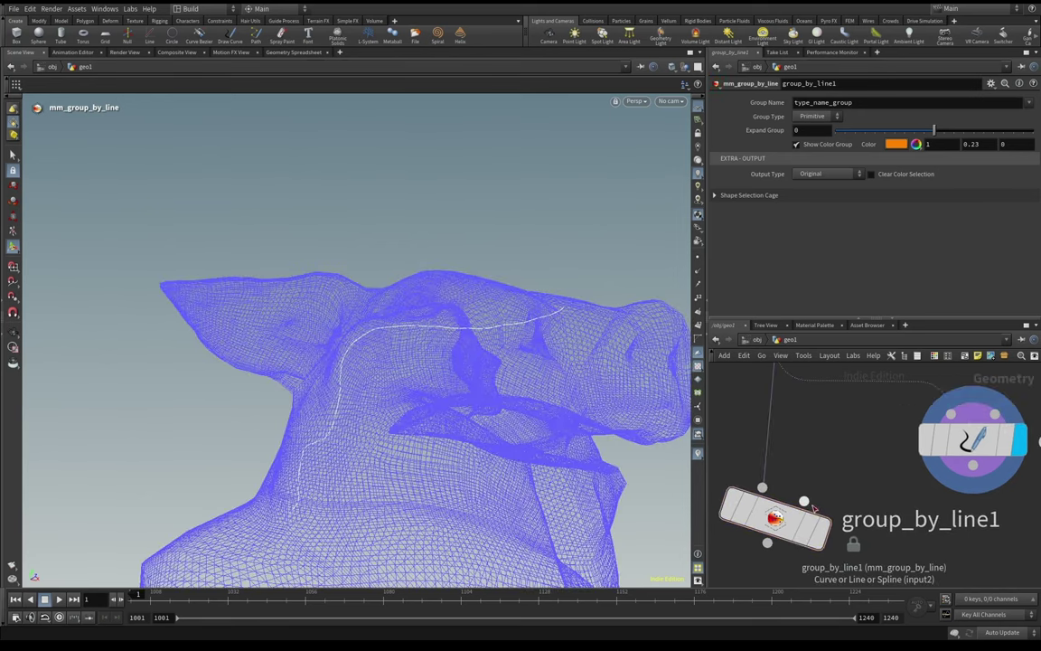
pyautogui.click(807, 503)
pyautogui.click(973, 465)
pyautogui.moveTo(1000, 502); pyautogui.dragTo(956, 497, button='middle')
pyautogui.moveTo(823, 508); pyautogui.dragTo(897, 495, button='middle')
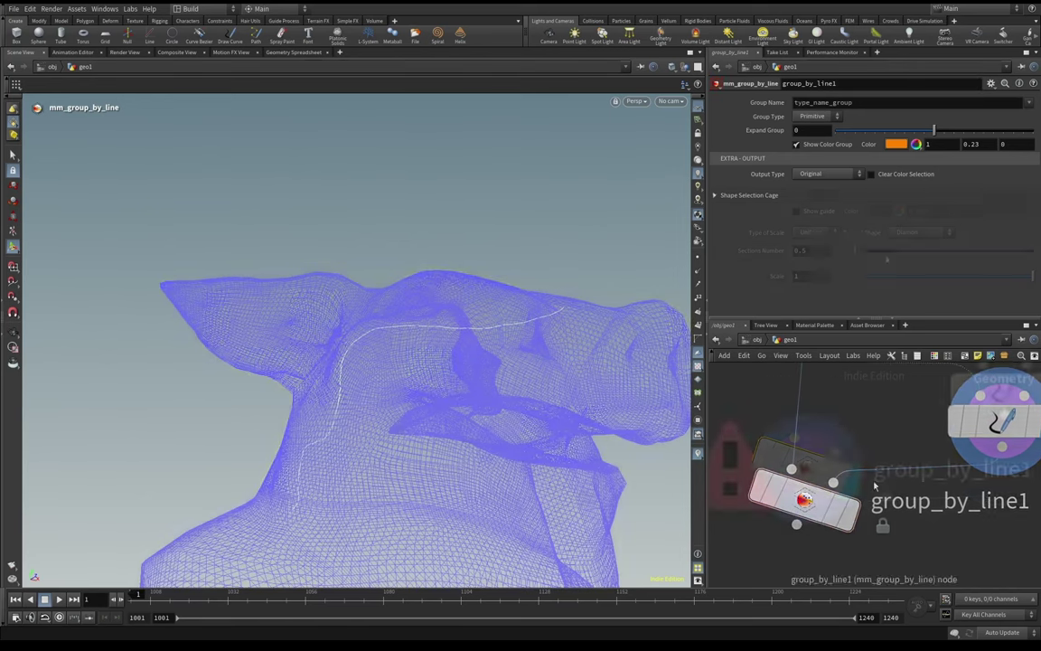
pyautogui.click(752, 194)
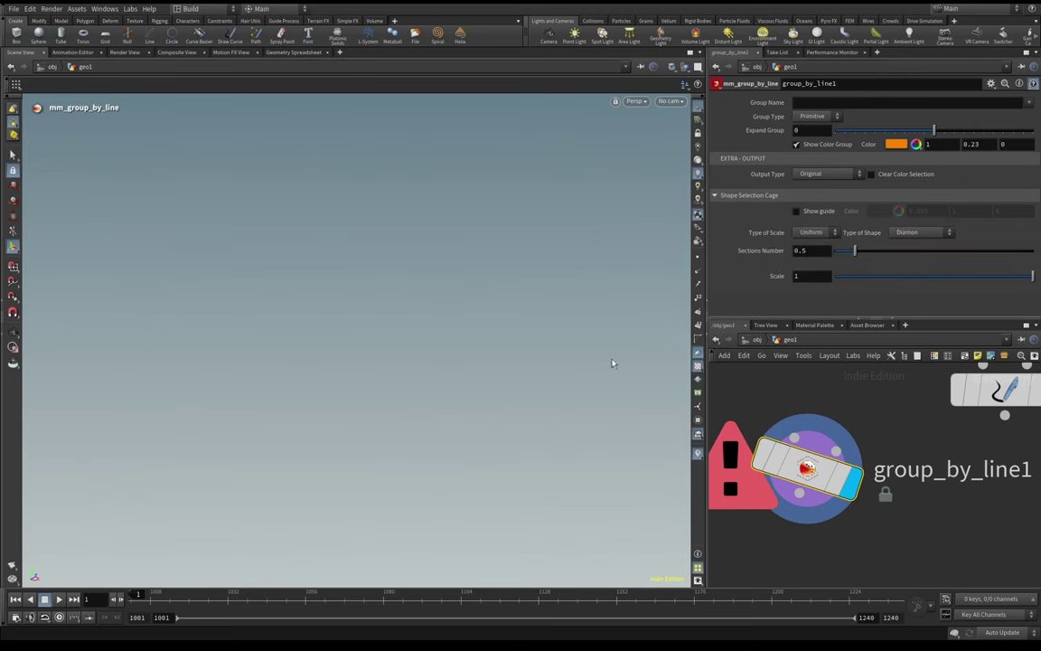
# - Skim the mm Group by Line help page, including its overview, notes, parameters and Shape Selection Cage sections, and close it
pyautogui.moveTo(1040, 262); pyautogui.dragTo(422, 169)
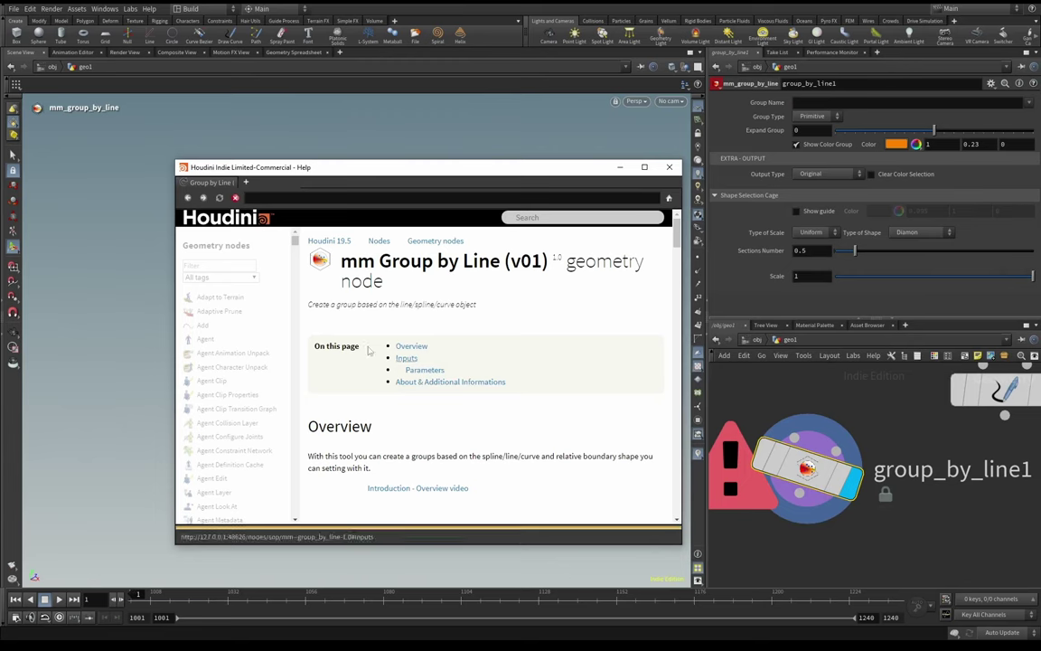
pyautogui.scroll(-10, 427, 370)
pyautogui.scroll(-15, 428, 378)
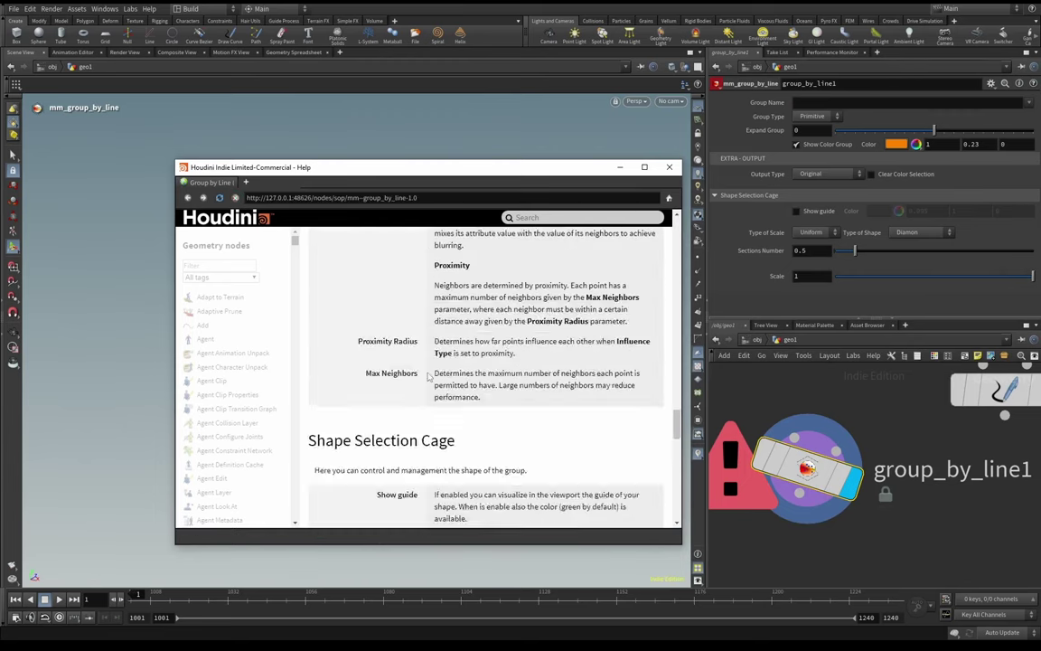
pyautogui.scroll(14, 428, 379)
pyautogui.scroll(-10, 429, 379)
pyautogui.scroll(20, 427, 379)
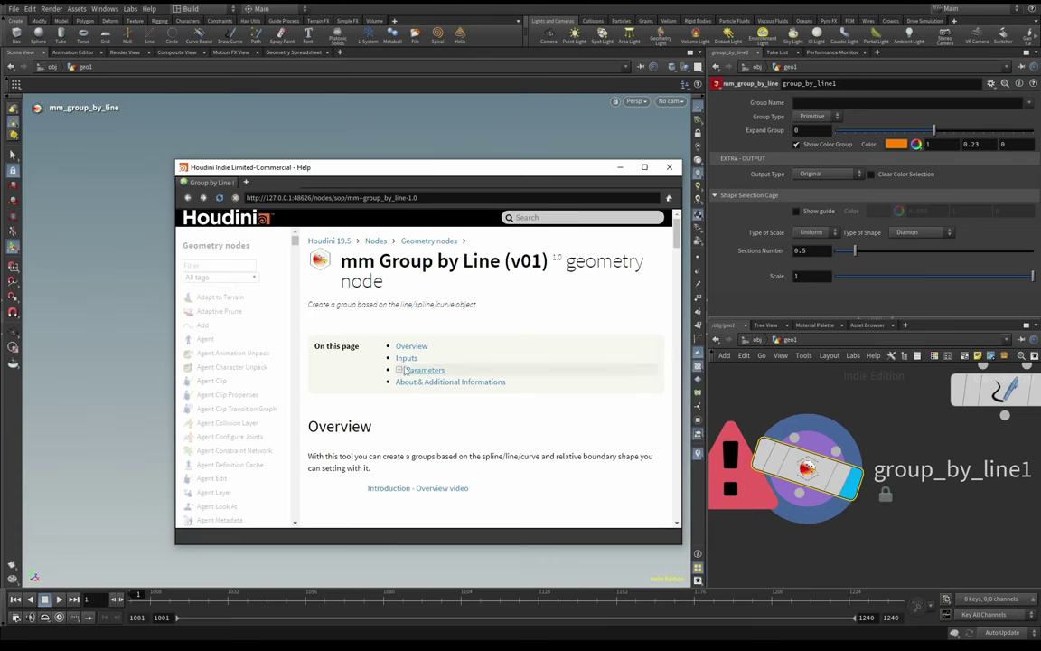
pyautogui.click(399, 370)
pyautogui.scroll(-1, 462, 348)
pyautogui.scroll(-10, 461, 348)
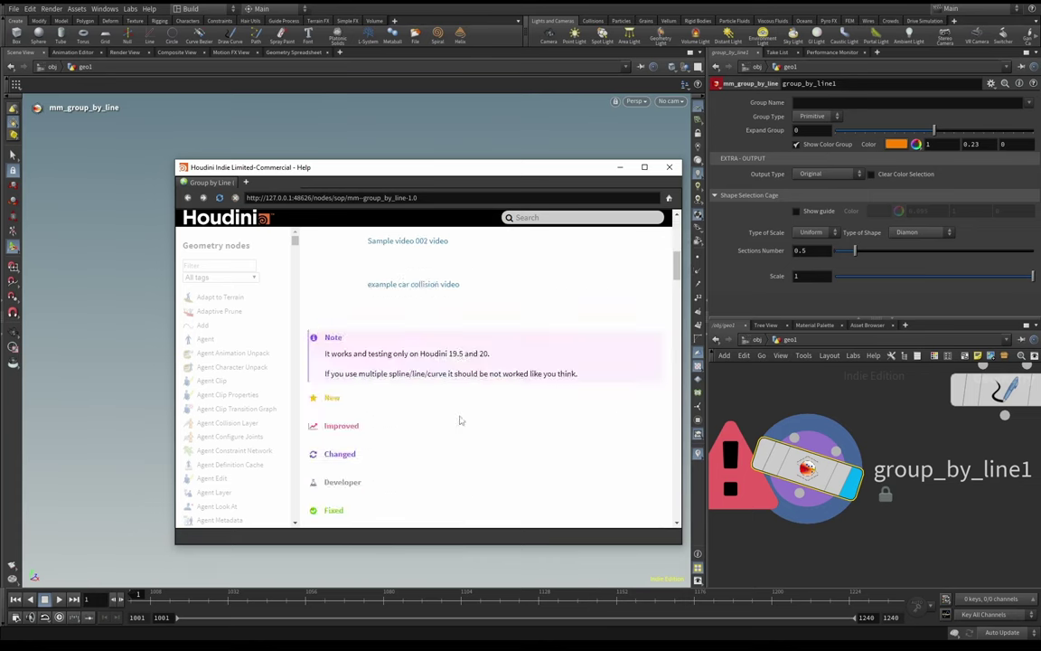
pyautogui.scroll(3, 461, 418)
pyautogui.scroll(6, 461, 417)
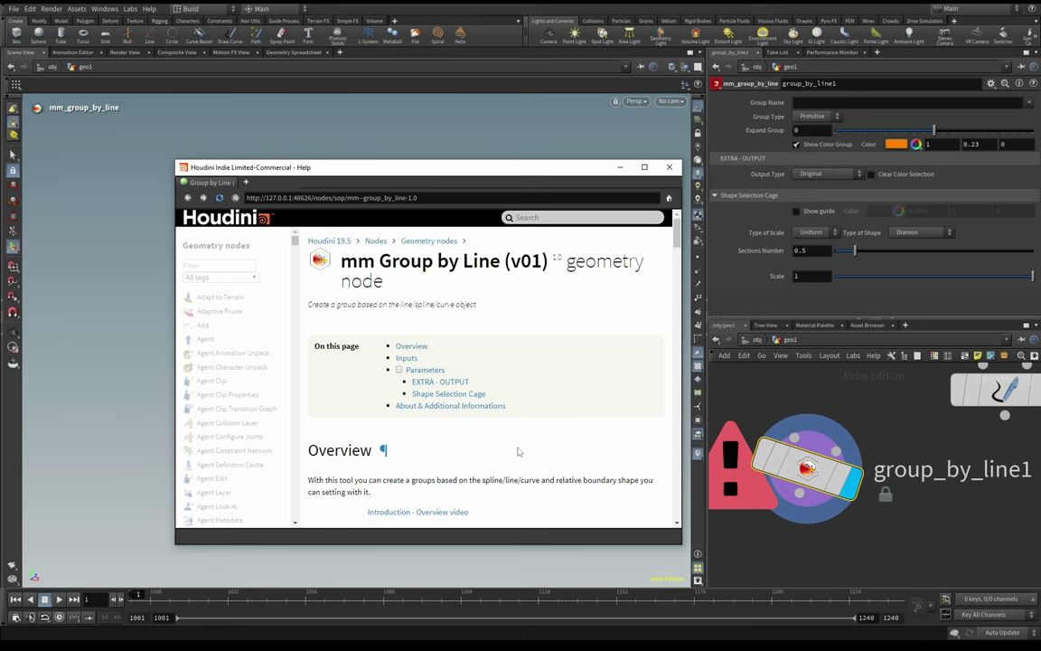
pyautogui.scroll(-2, 509, 451)
pyautogui.scroll(-2, 375, 354)
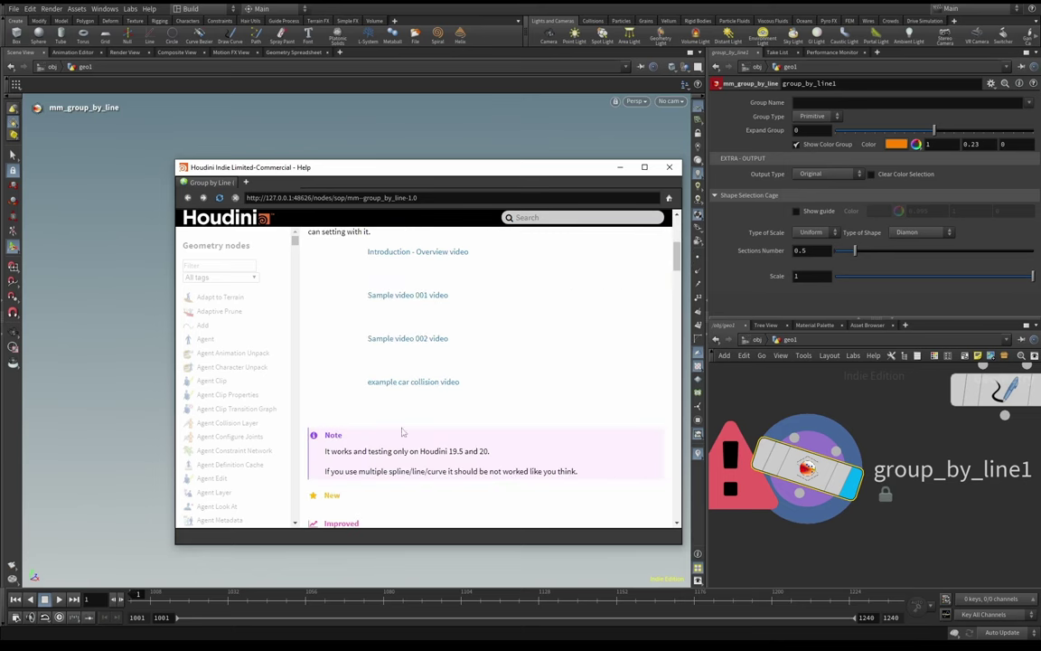
pyautogui.scroll(4, 428, 461)
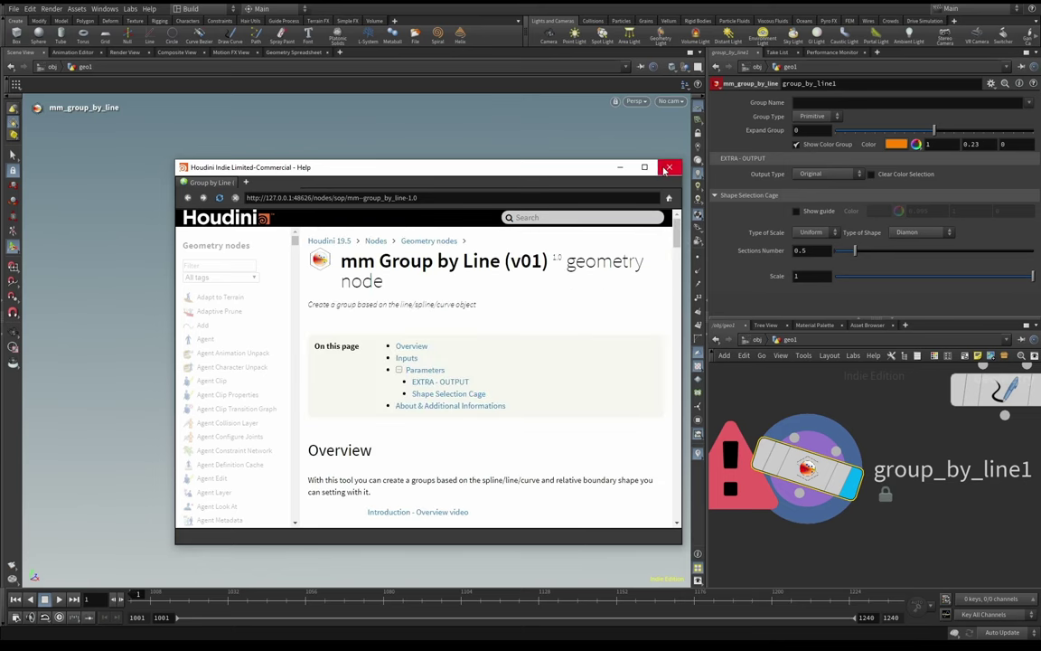
pyautogui.click(669, 166)
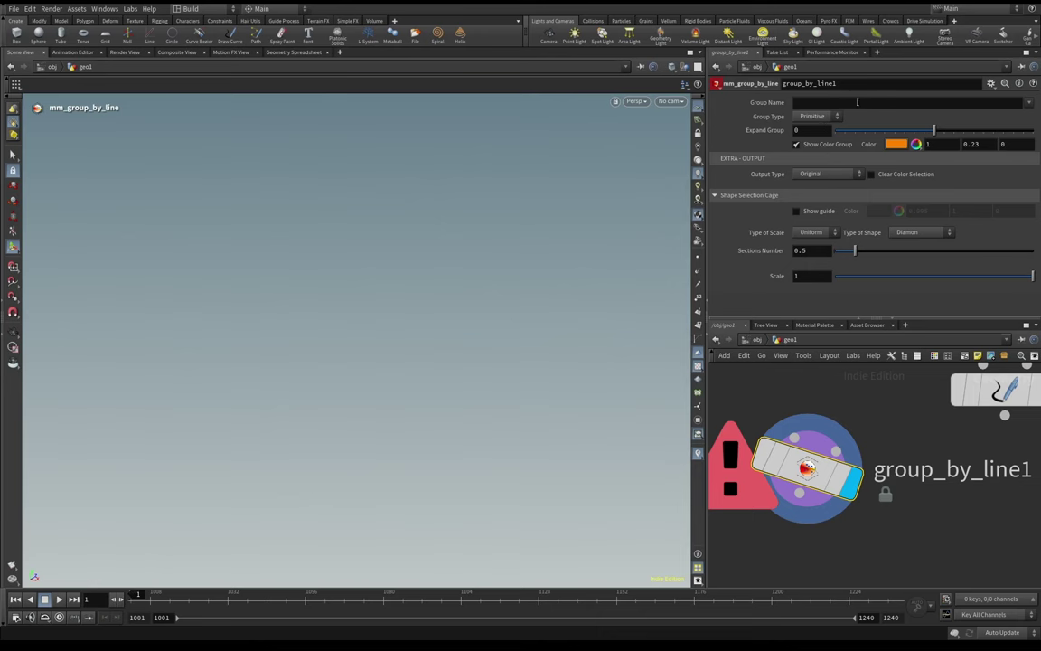
# - Connect transform1's output to group_by_line1's first input and the Draw Curve node's output to its second input
pyautogui.moveTo(848, 420); pyautogui.dragTo(818, 444, button='middle')
pyautogui.click(805, 504)
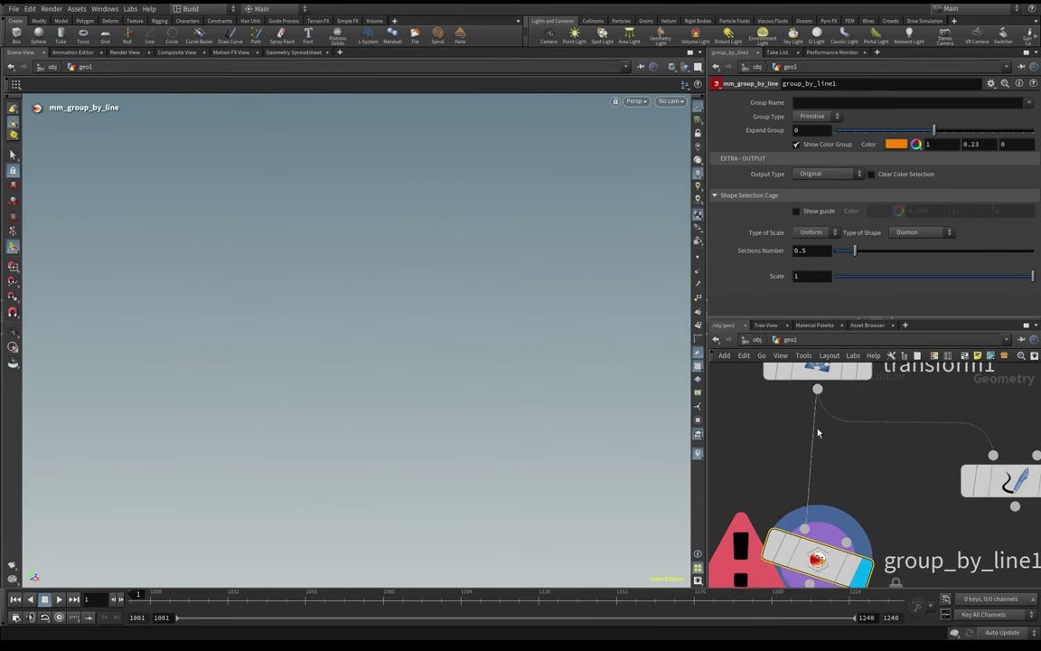
pyautogui.click(818, 390)
pyautogui.moveTo(864, 501)
pyautogui.mouseDown(button='middle')
pyautogui.moveTo(826, 417)
pyautogui.moveTo(855, 492)
pyautogui.mouseUp(button='middle')
pyautogui.moveTo(849, 446); pyautogui.dragTo(848, 484, button='middle')
pyautogui.moveTo(880, 559); pyautogui.dragTo(862, 511, button='middle')
pyautogui.scroll(-1, 862, 511)
pyautogui.click(820, 504)
pyautogui.click(963, 476)
pyautogui.moveTo(992, 509); pyautogui.dragTo(964, 481, button='middle')
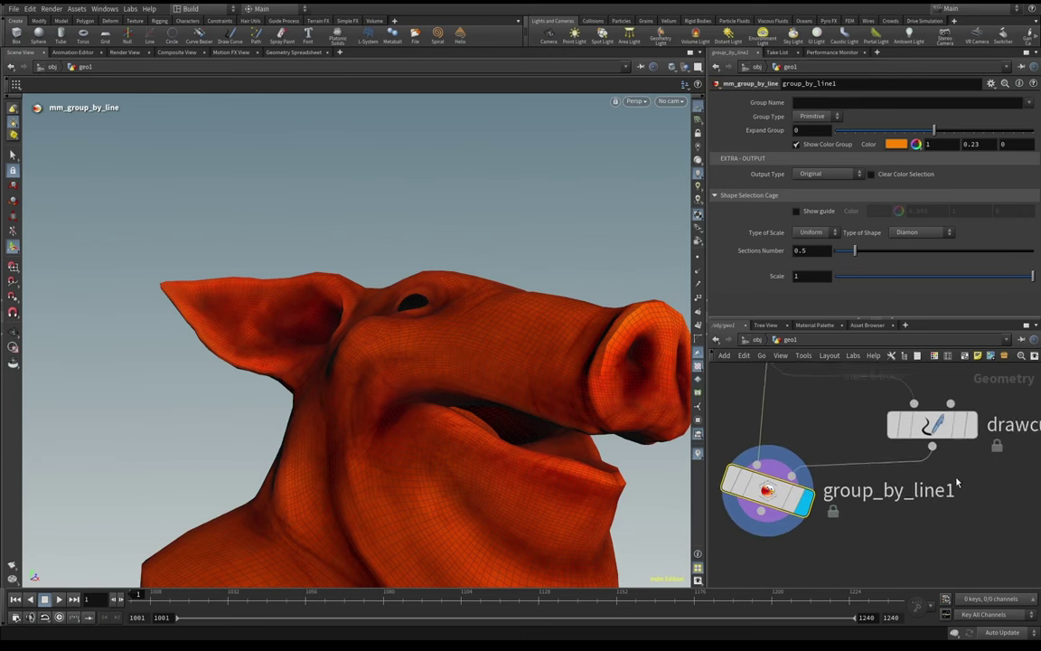
# - Name the group created by group_by_line1 pighead_group
pyautogui.moveTo(813, 425); pyautogui.dragTo(720, 557)
pyautogui.press('Escape')
pyautogui.moveTo(402, 276); pyautogui.dragTo(299, 341)
pyautogui.moveTo(831, 452); pyautogui.dragTo(875, 454, button='middle')
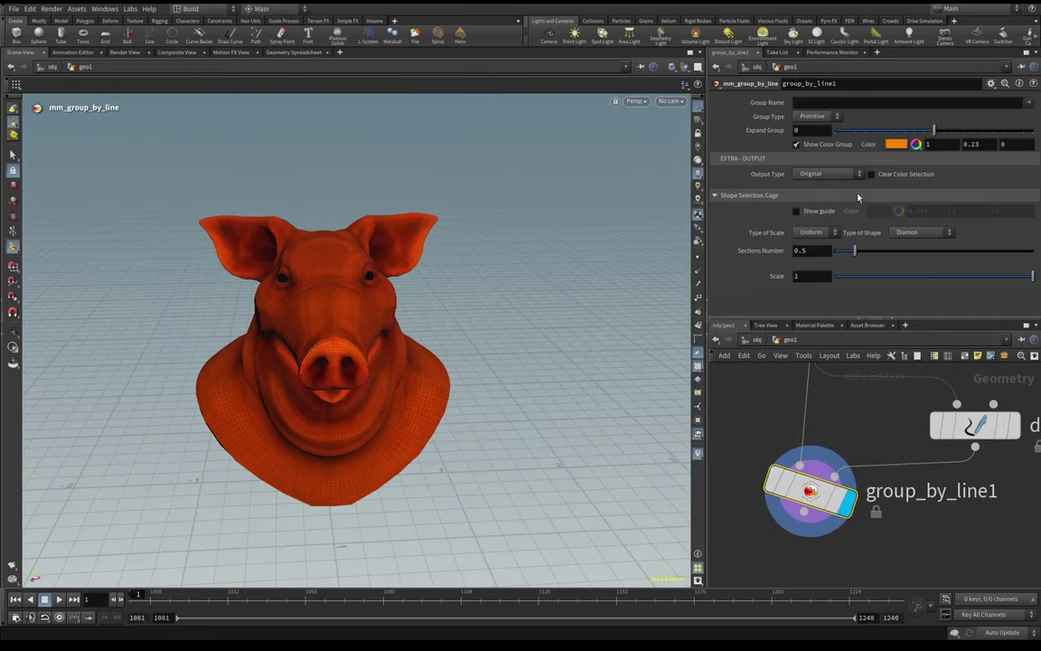
pyautogui.click(830, 102)
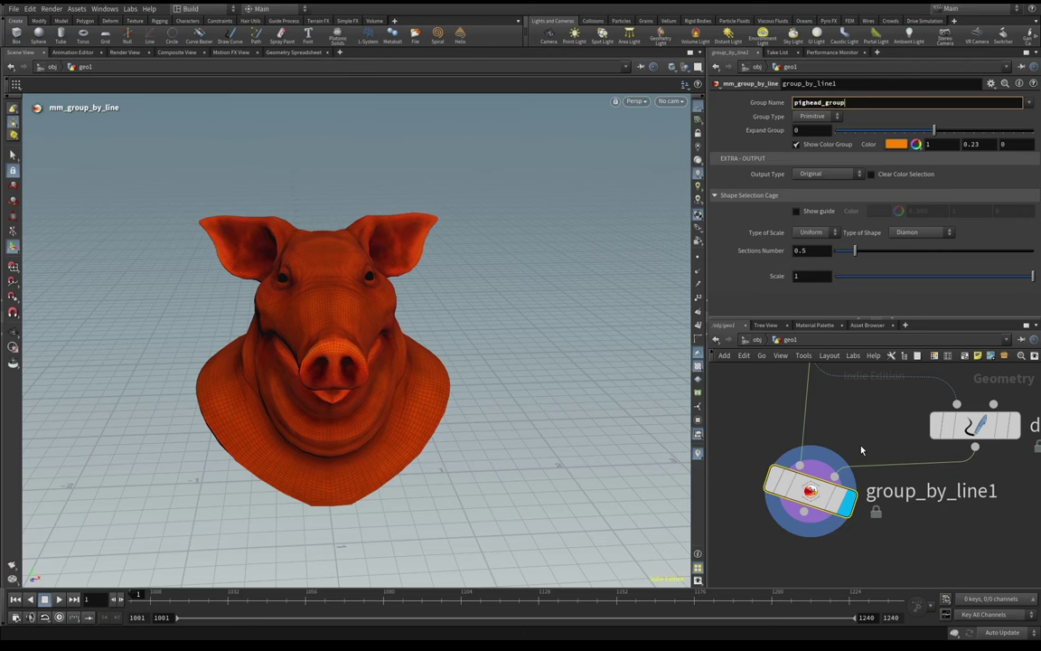
pyautogui.press('Return')
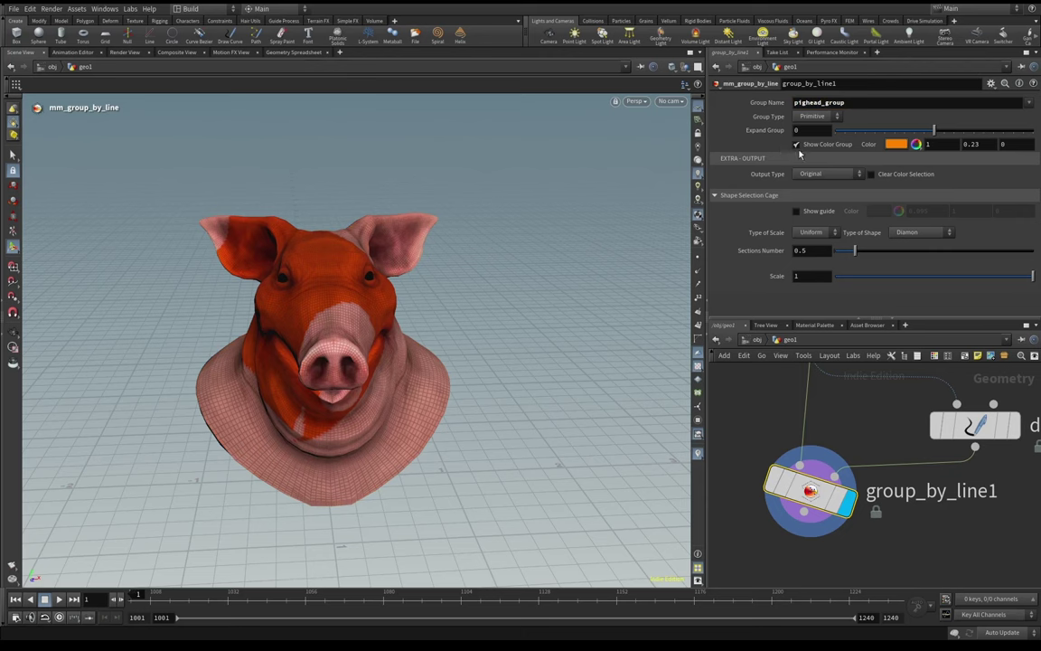
# - Try the Point, Edges and Vertices group types for pighead_group, and return the type to Primitive
pyautogui.click(814, 116)
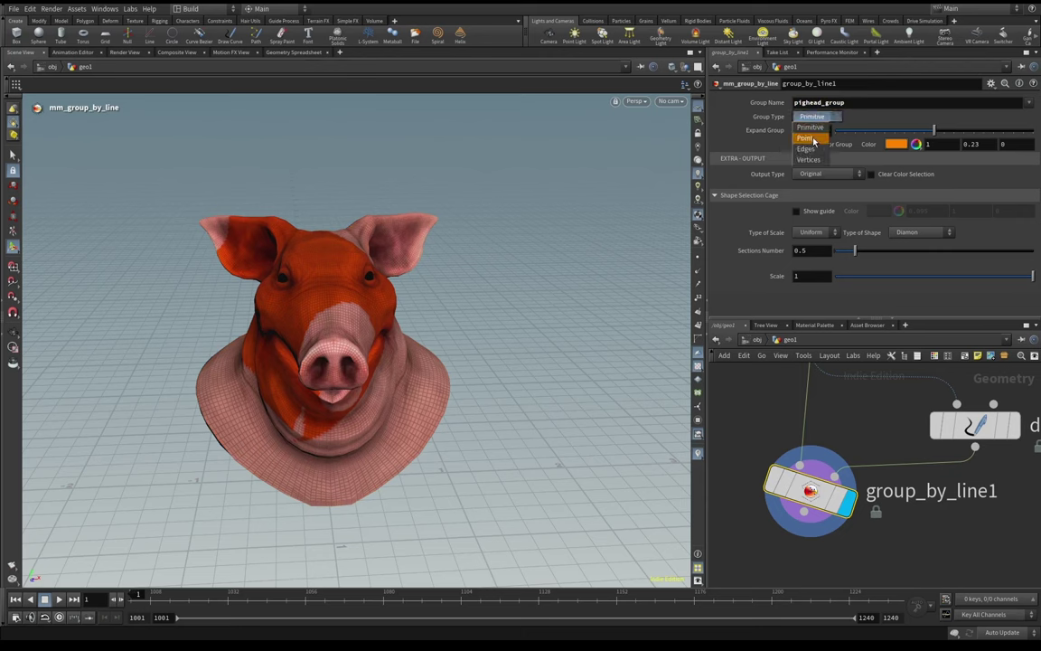
pyautogui.click(813, 139)
pyautogui.click(814, 117)
pyautogui.click(810, 149)
pyautogui.keyDown('alt'); pyautogui.moveTo(442, 277); pyautogui.dragTo(539, 244); pyautogui.keyUp('alt')
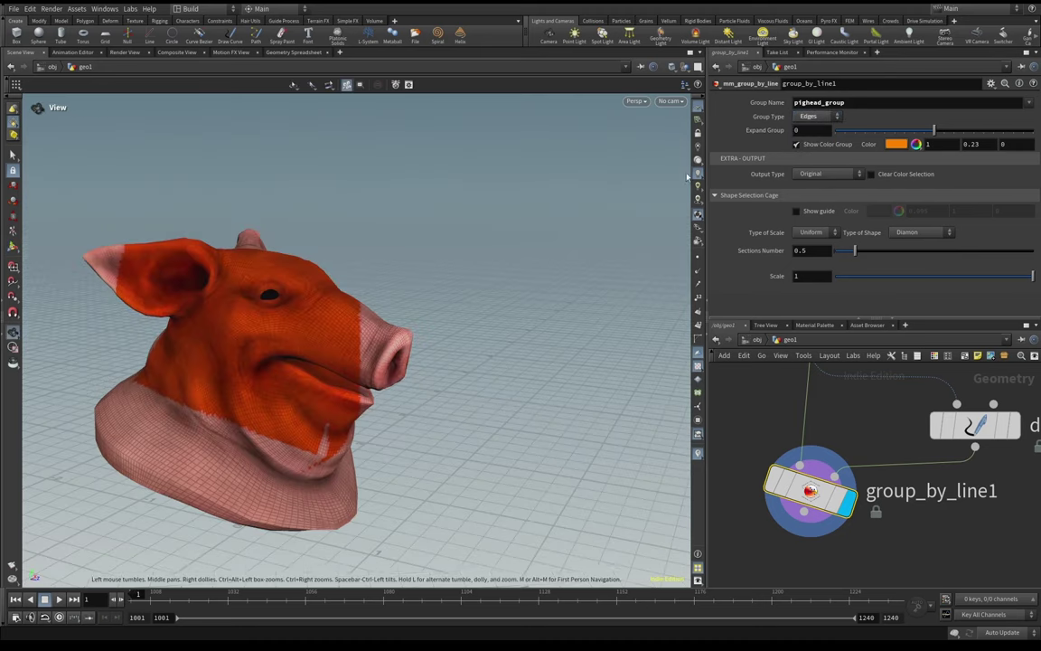
pyautogui.click(804, 116)
pyautogui.click(812, 160)
pyautogui.keyDown('alt'); pyautogui.moveTo(251, 272); pyautogui.dragTo(290, 309); pyautogui.keyUp('alt')
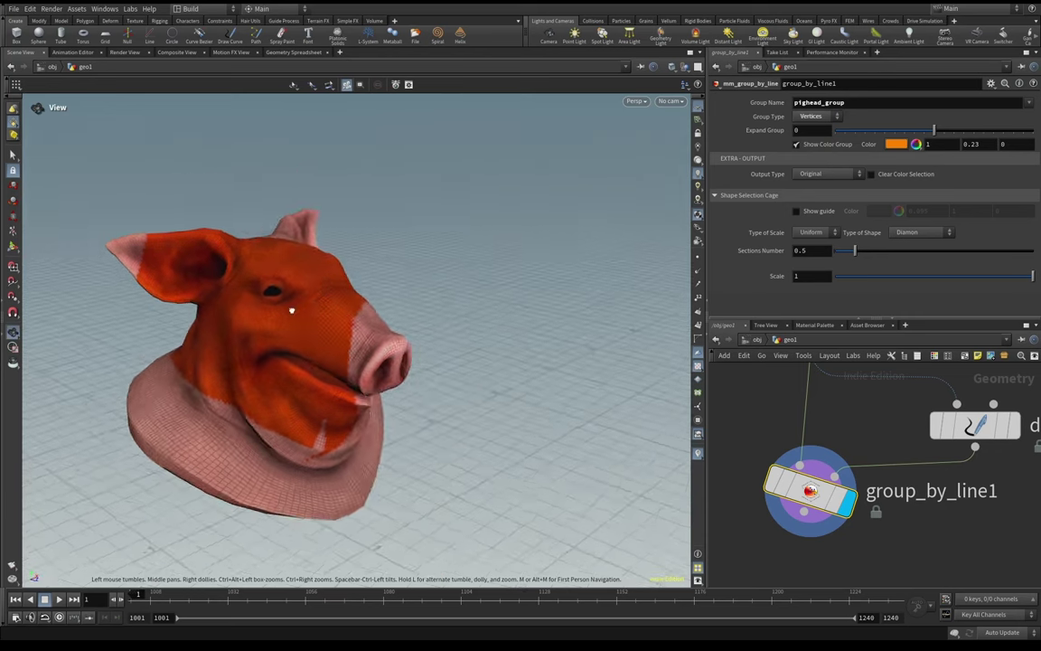
pyautogui.keyDown('alt'); pyautogui.moveTo(290, 309); pyautogui.dragTo(395, 297, button='right'); pyautogui.keyUp('alt')
pyautogui.keyDown('alt'); pyautogui.moveTo(343, 317); pyautogui.dragTo(346, 337); pyautogui.keyUp('alt')
pyautogui.keyDown('alt'); pyautogui.moveTo(346, 337); pyautogui.dragTo(427, 330, button='middle'); pyautogui.keyUp('alt')
pyautogui.press('Return')
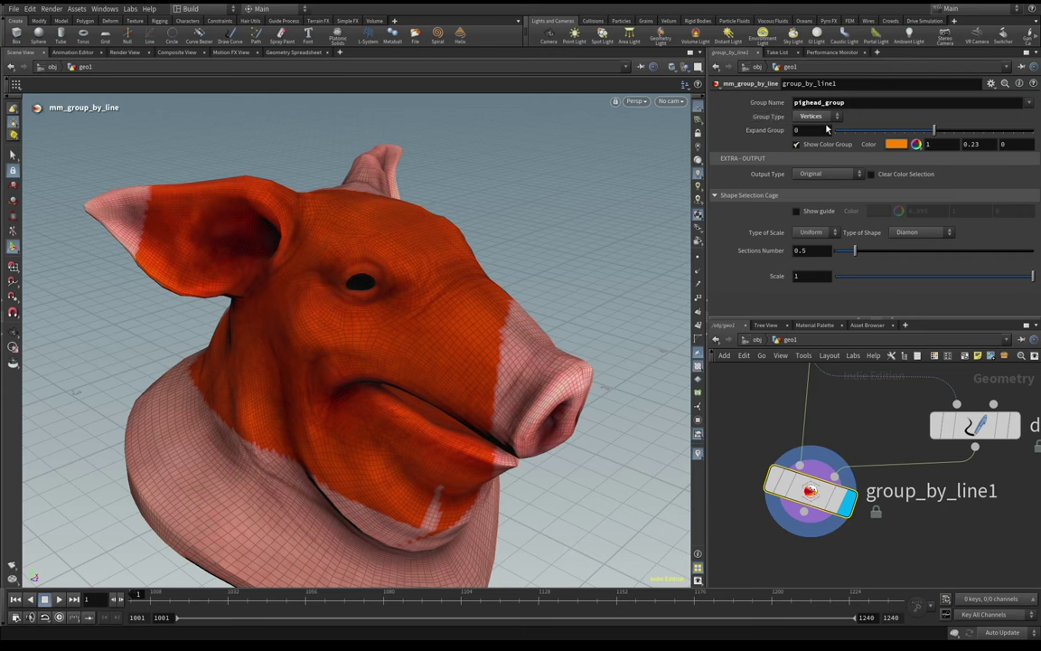
pyautogui.click(811, 122)
pyautogui.click(810, 125)
# - Set Expand Group to -7 to shrink the group, and toggle Show Color Group off and on again
pyautogui.moveTo(933, 133); pyautogui.dragTo(783, 131)
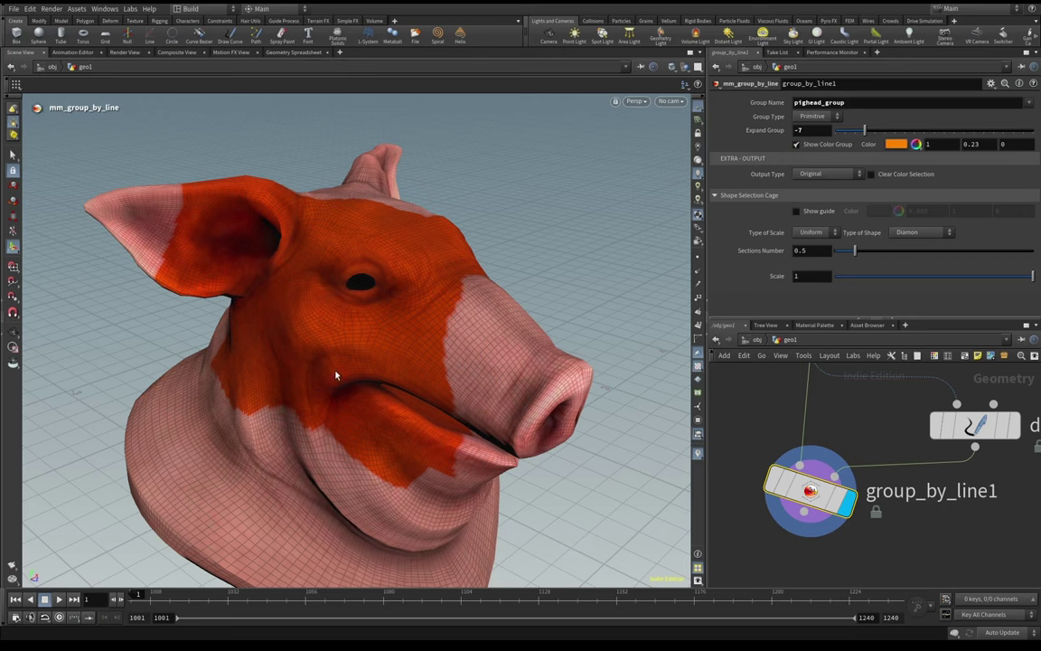
pyautogui.click(796, 144)
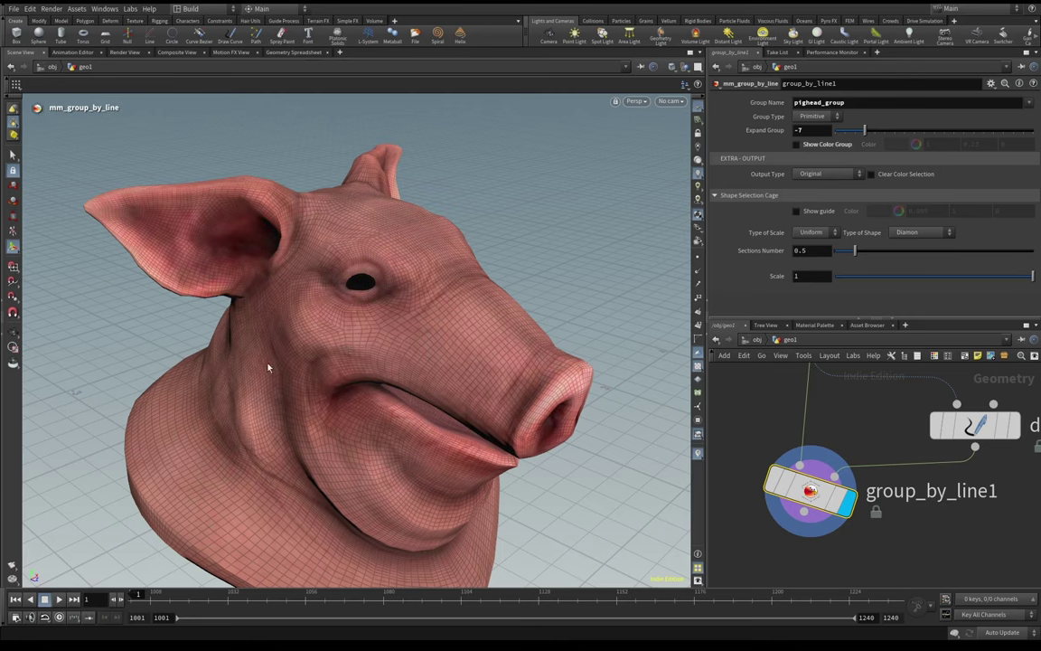
pyautogui.click(796, 144)
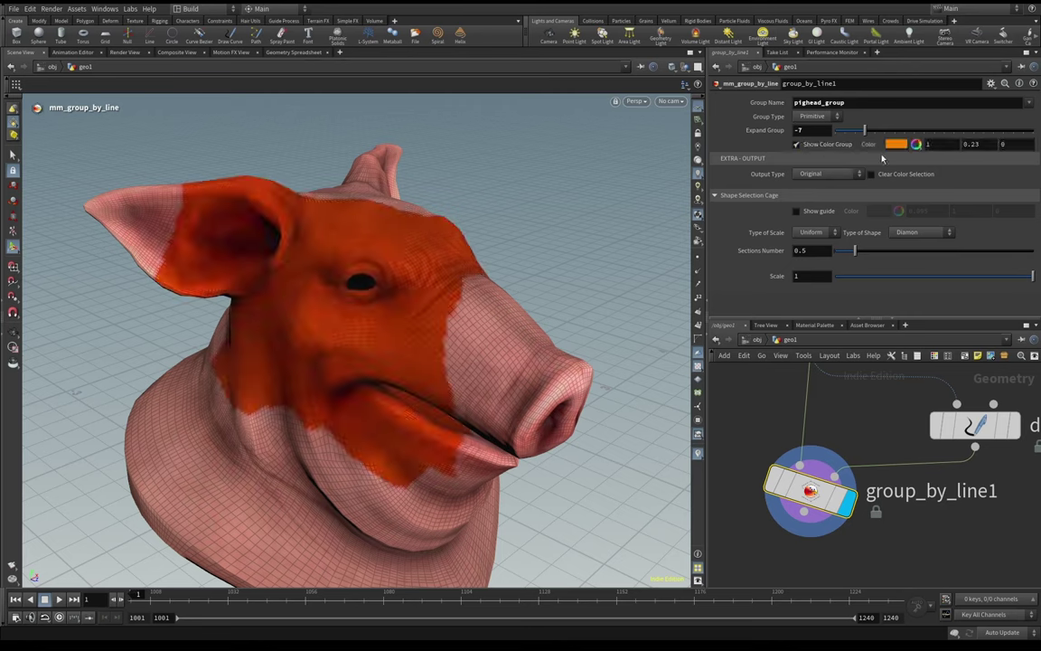
# - Change the group's display colour to cyan (0, 1, 1) and enable Clear Color Selection
pyautogui.click(892, 143)
pyautogui.click(890, 74)
pyautogui.click(920, 70)
pyautogui.click(919, 104)
pyautogui.click(920, 72)
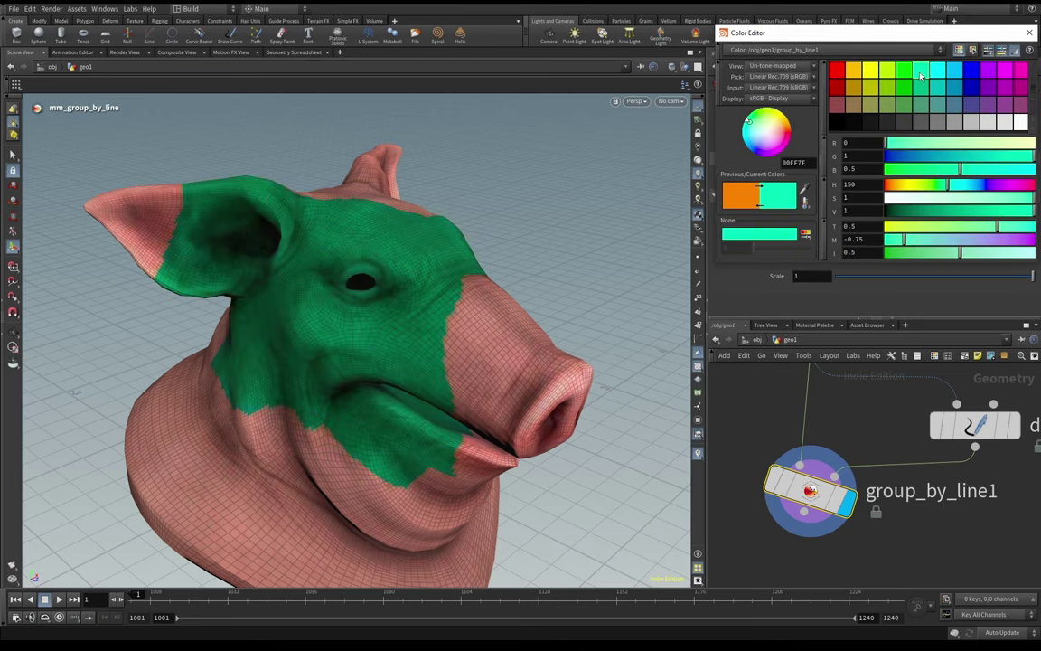
pyautogui.click(1029, 33)
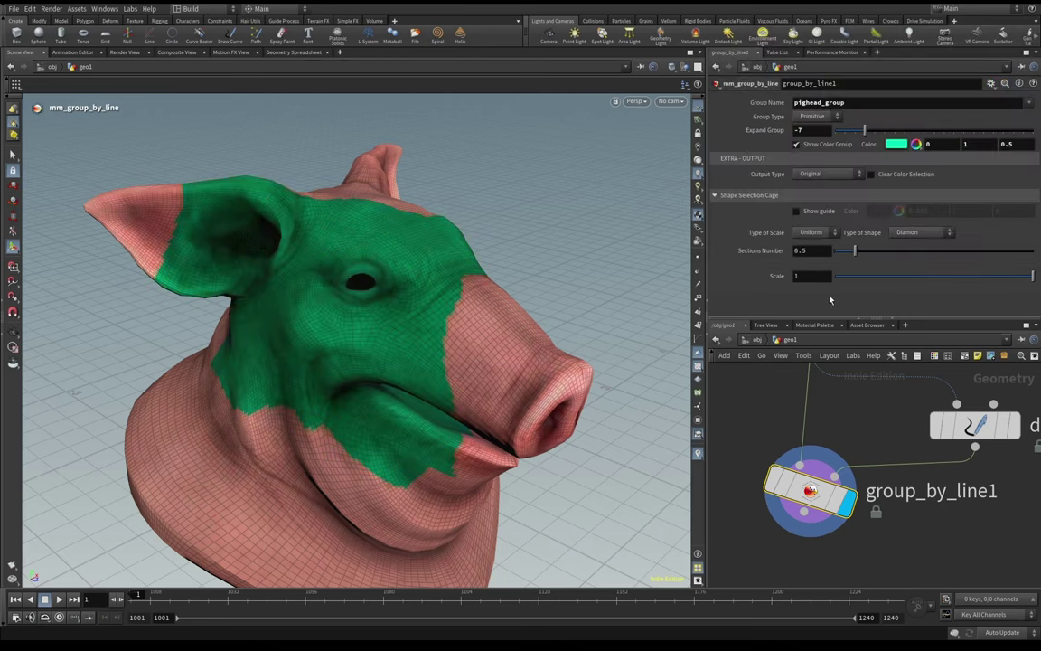
pyautogui.click(901, 143)
pyautogui.click(870, 174)
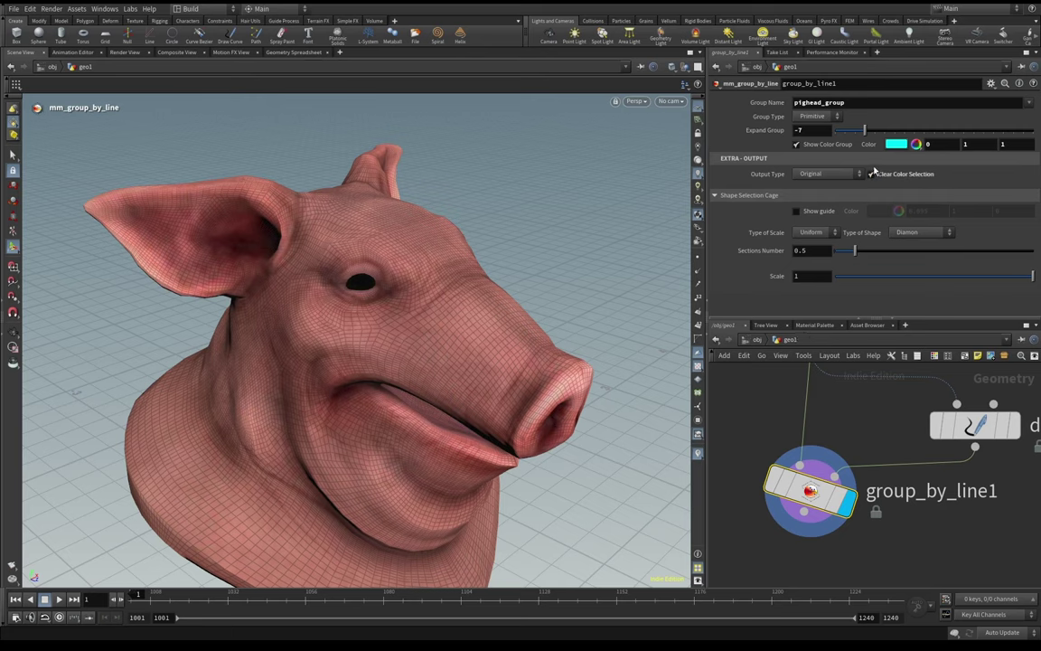
# - Add a Blast node below group_by_line1 and connect group_by_line1's output to its input
pyautogui.scroll(-3, 882, 521)
pyautogui.press('Tab')
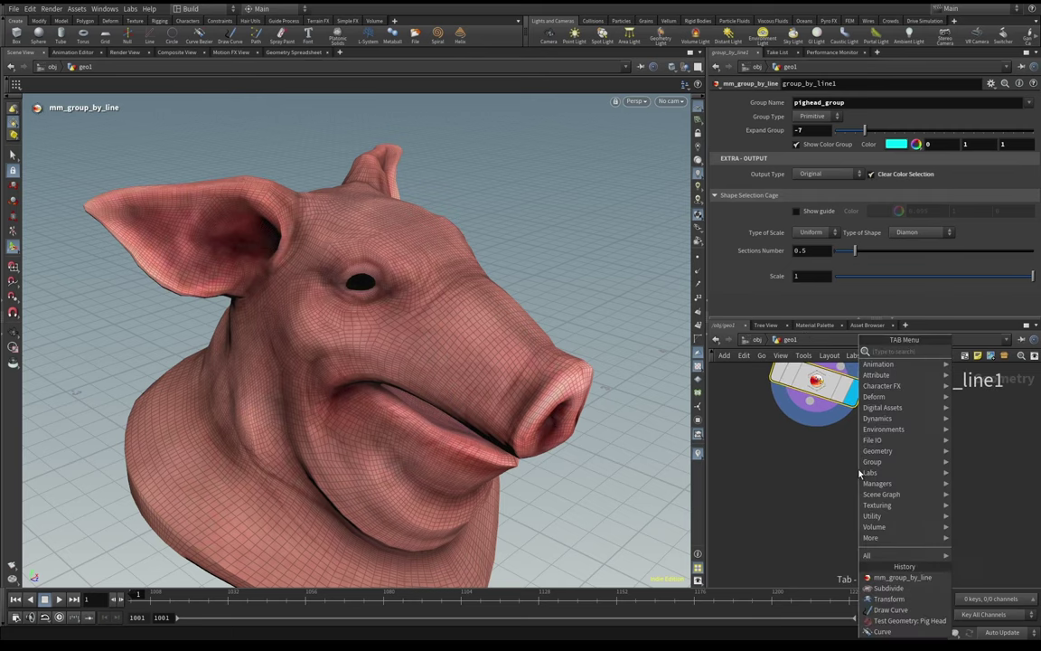
pyautogui.write('blast')
pyautogui.press('Return')
pyautogui.click(858, 470)
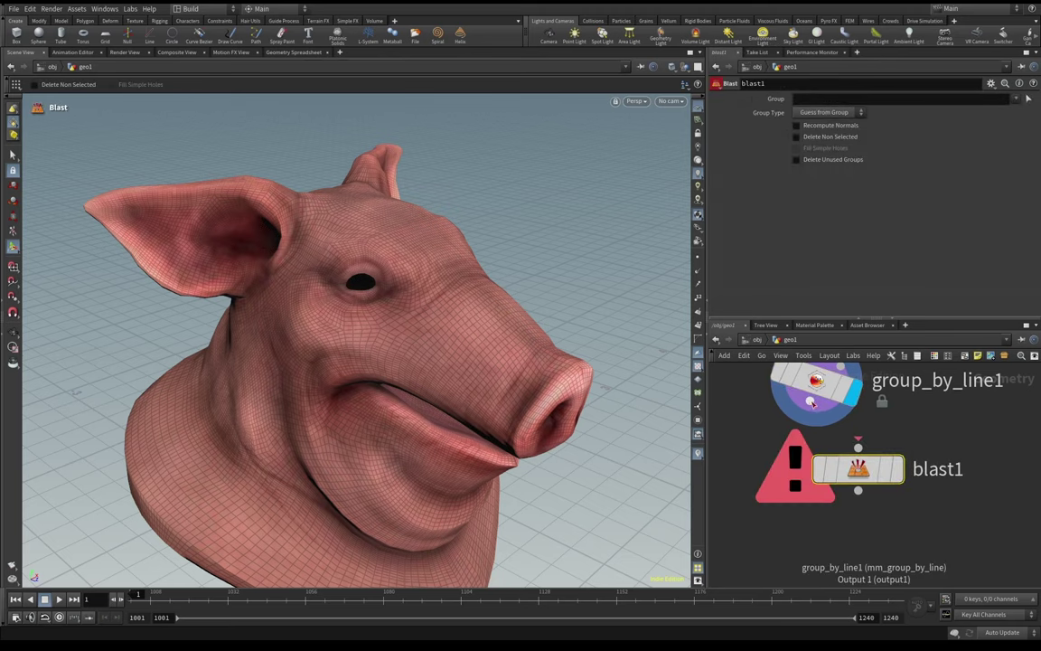
pyautogui.moveTo(820, 387)
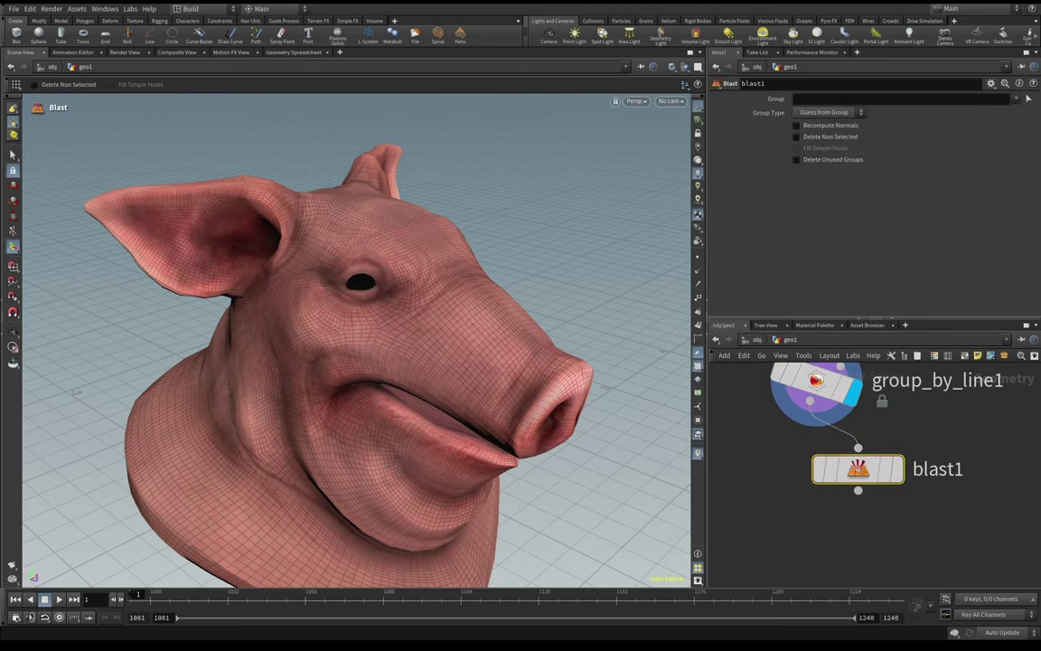
# - Check the primitive groups listed in group_by_line1's node information, and close it
pyautogui.click(746, 381)
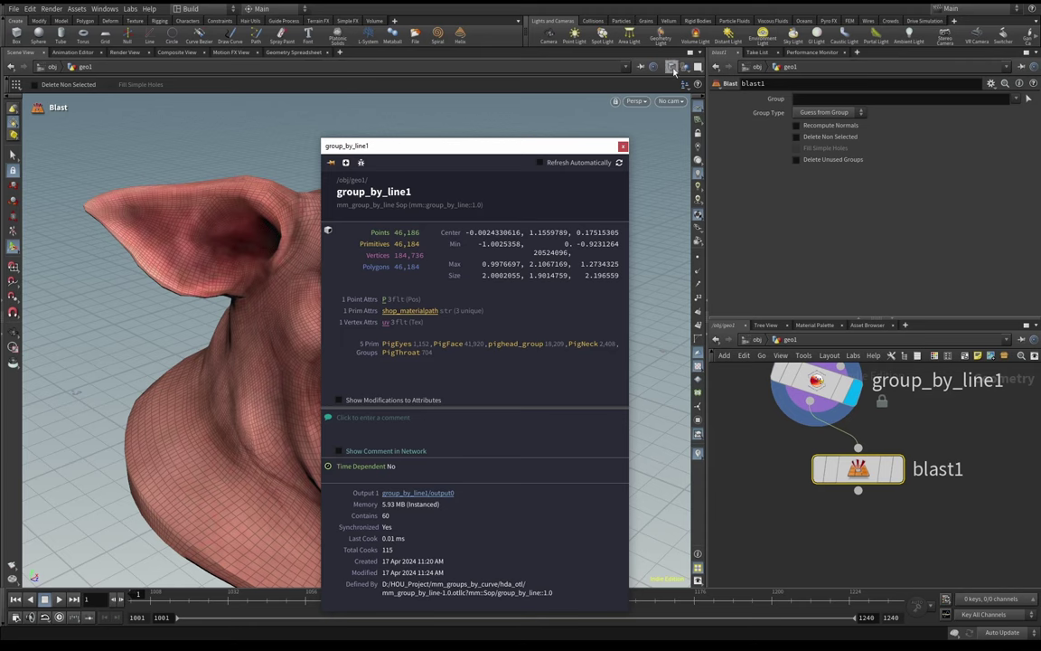
pyautogui.moveTo(558, 148); pyautogui.dragTo(610, 142)
pyautogui.click(675, 139)
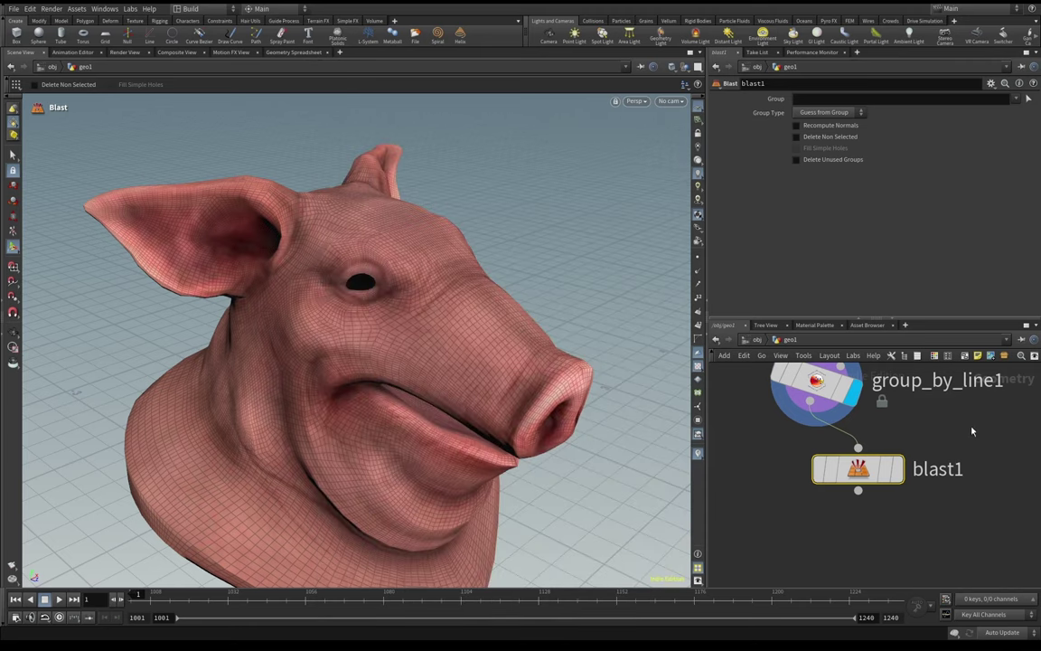
# - Display blast1 and set its group to pighead_group to delete those faces
pyautogui.click(895, 468)
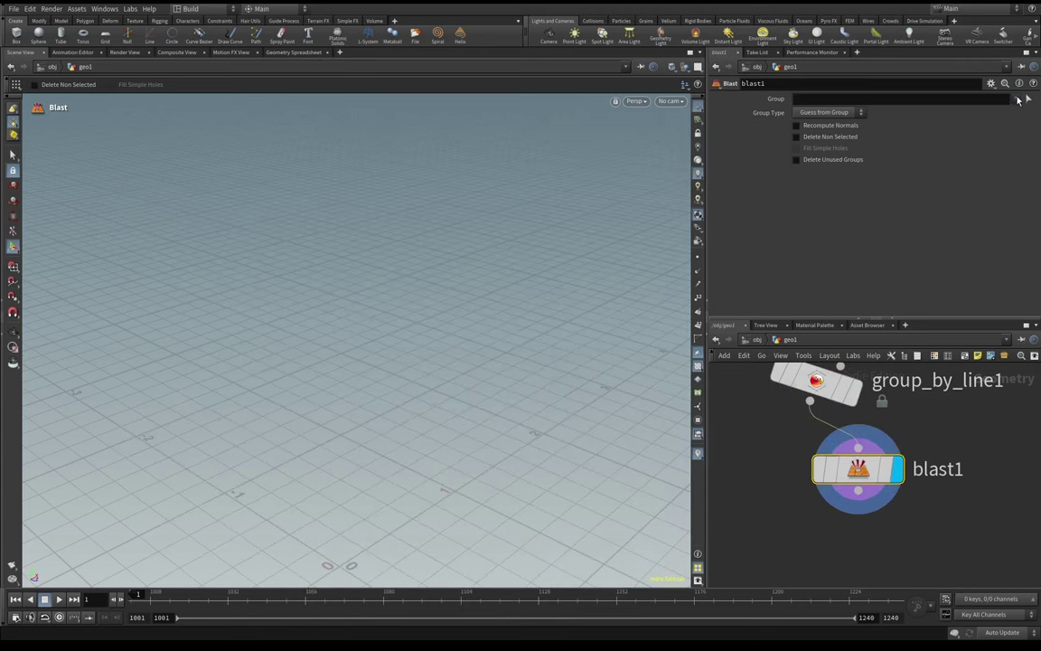
pyautogui.click(1019, 99)
pyautogui.click(872, 155)
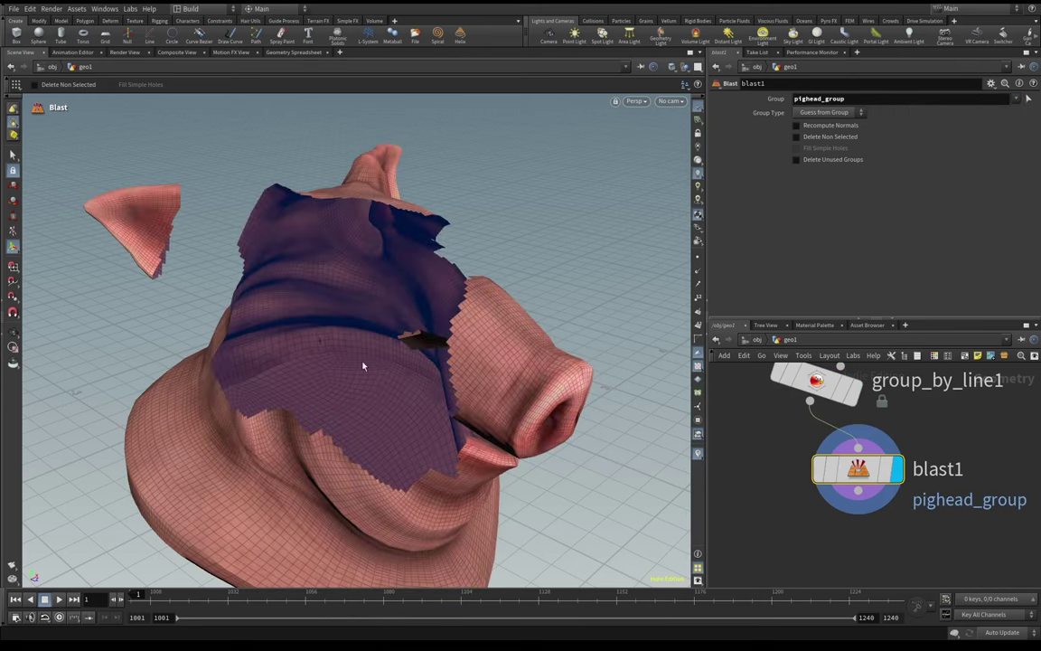
# - Display group_by_line1 again and disable Clear Color Selection
pyautogui.moveTo(926, 422); pyautogui.dragTo(927, 493, button='middle')
pyautogui.click(804, 456)
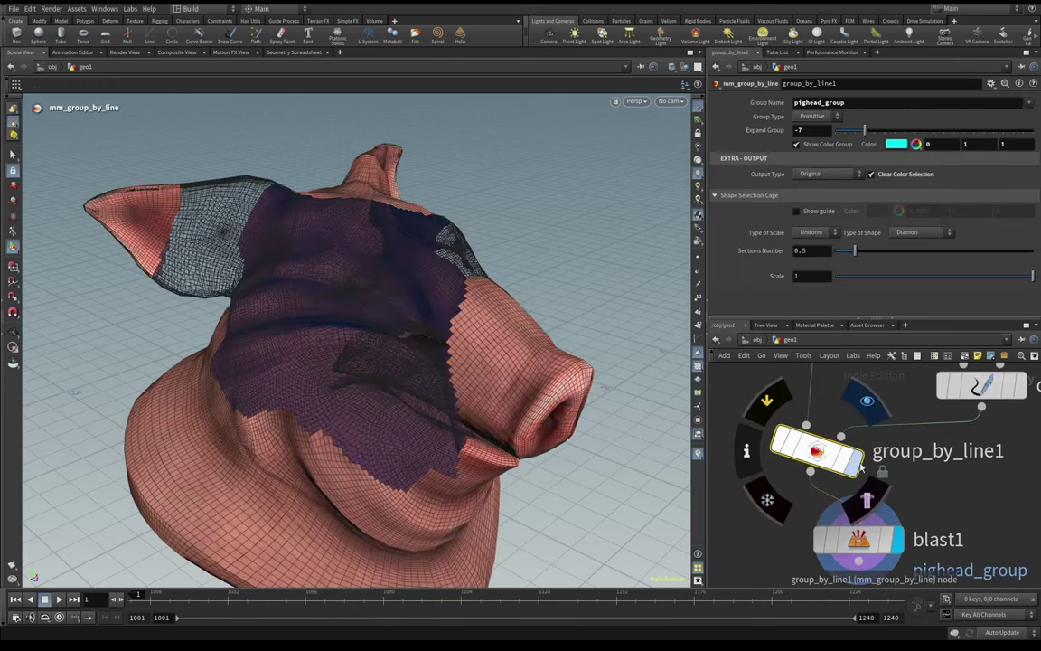
pyautogui.press('r')
pyautogui.click(870, 174)
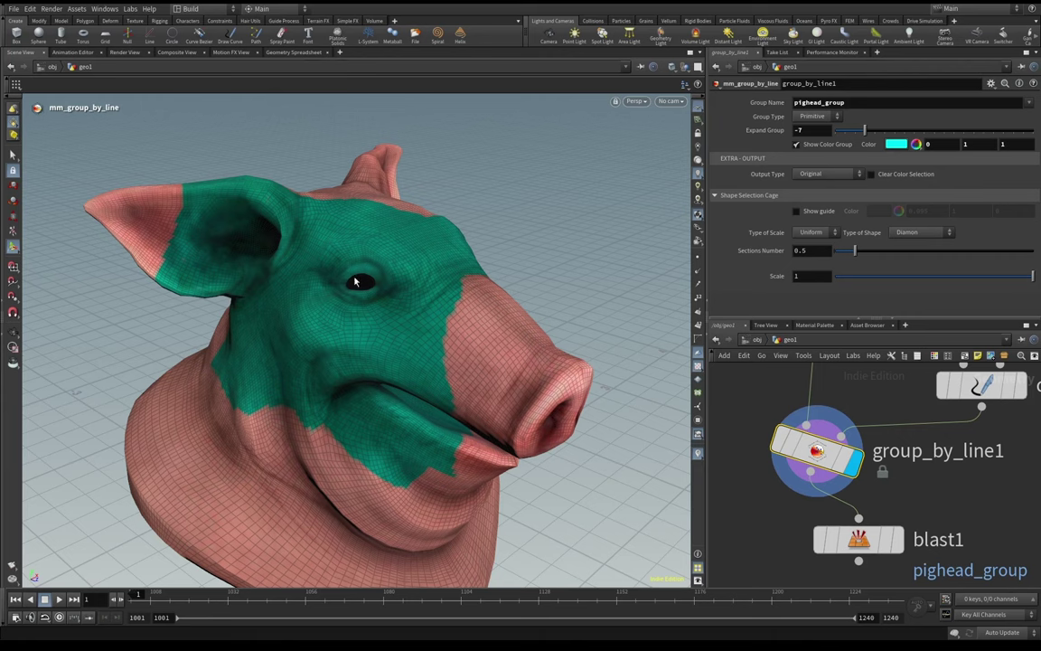
# - Set group_by_line1's output type to ISO Selected and inspect the isolated part of the pig head
pyautogui.click(824, 173)
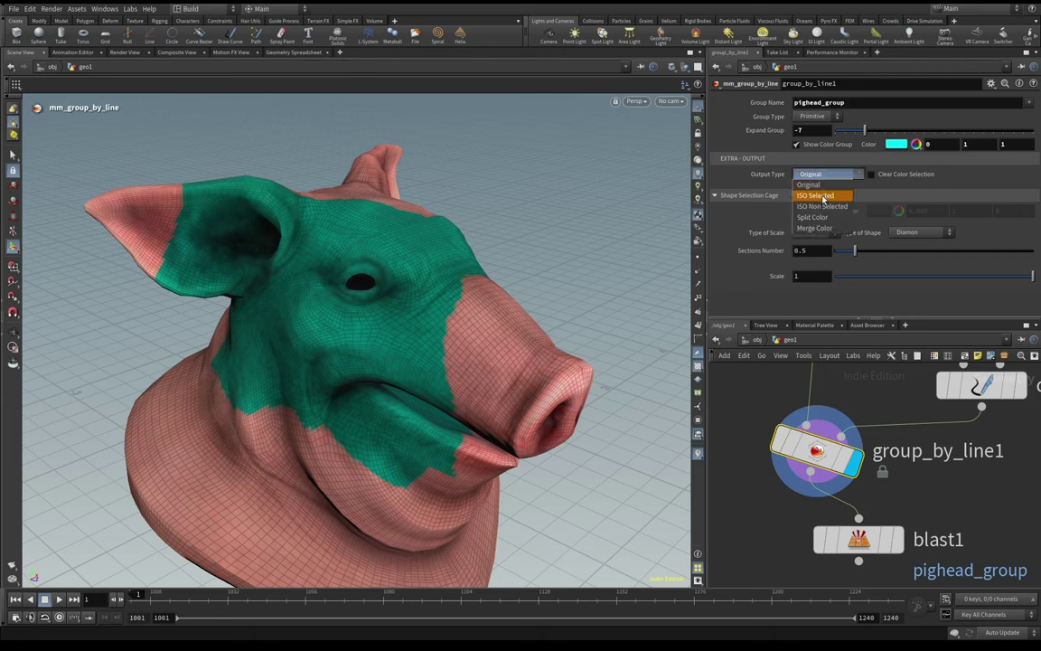
pyautogui.click(823, 196)
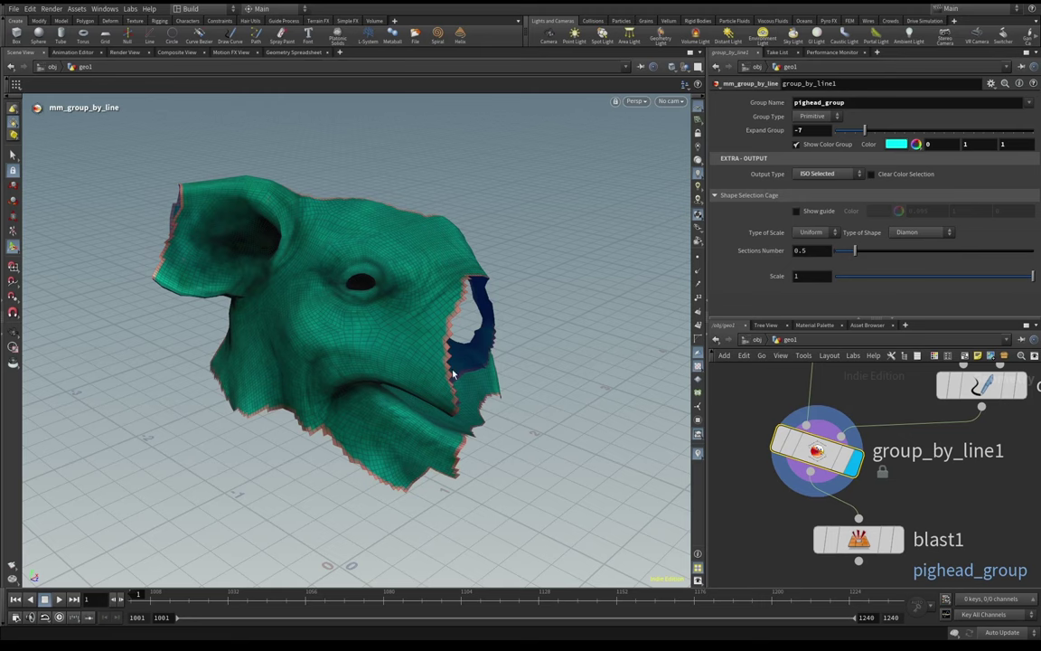
pyautogui.moveTo(493, 386); pyautogui.dragTo(438, 336)
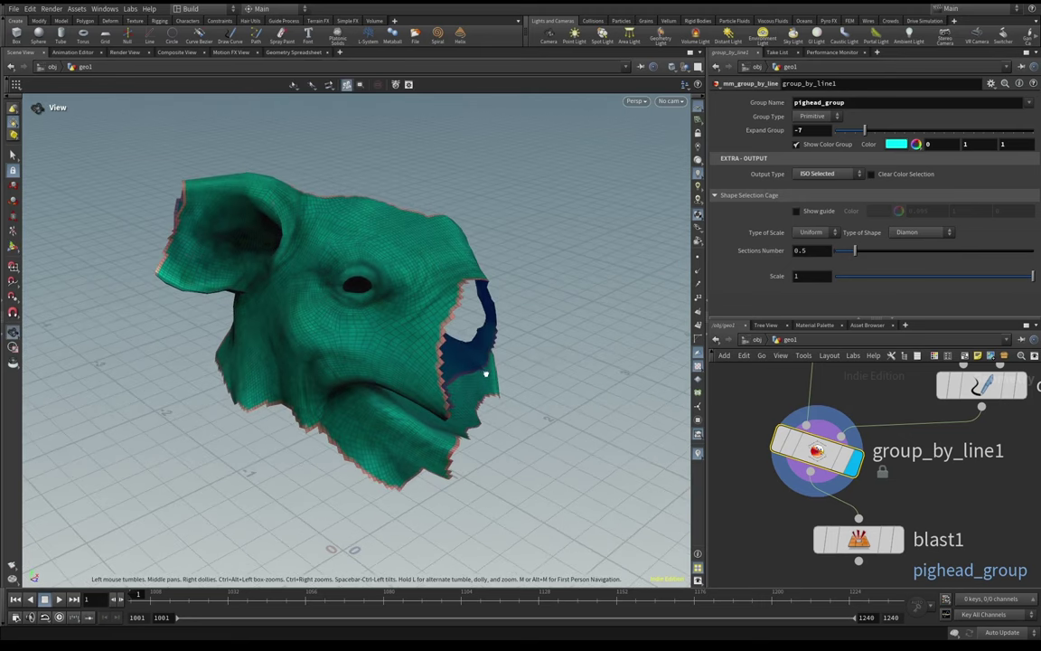
# - Preview group_by_line1's ISO Non Selected output type and switch the output to Split Color
pyautogui.click(824, 173)
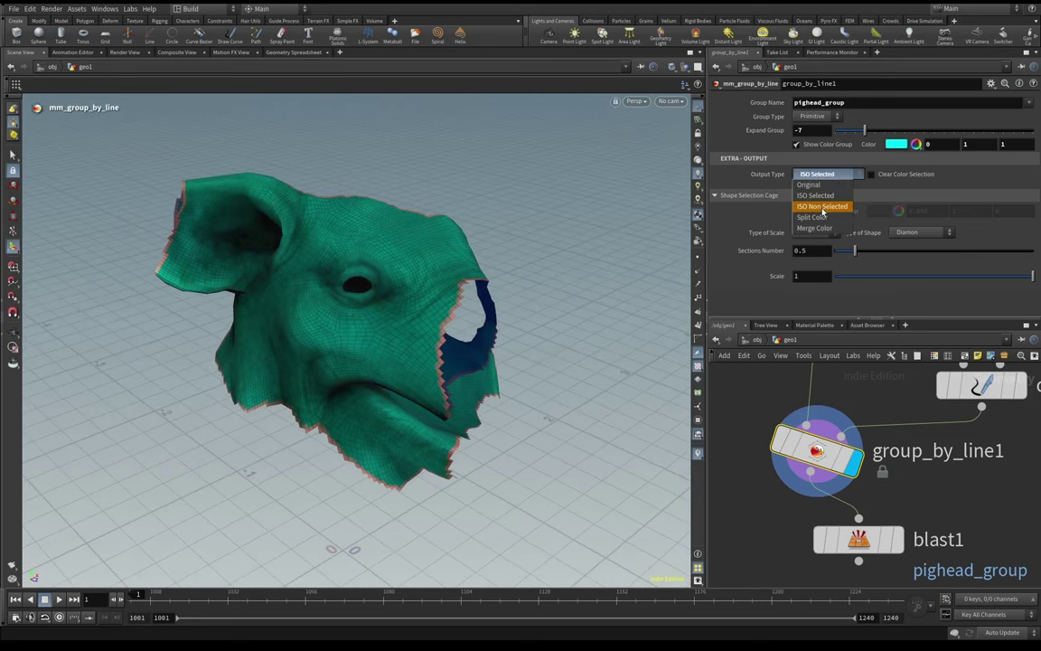
pyautogui.click(822, 207)
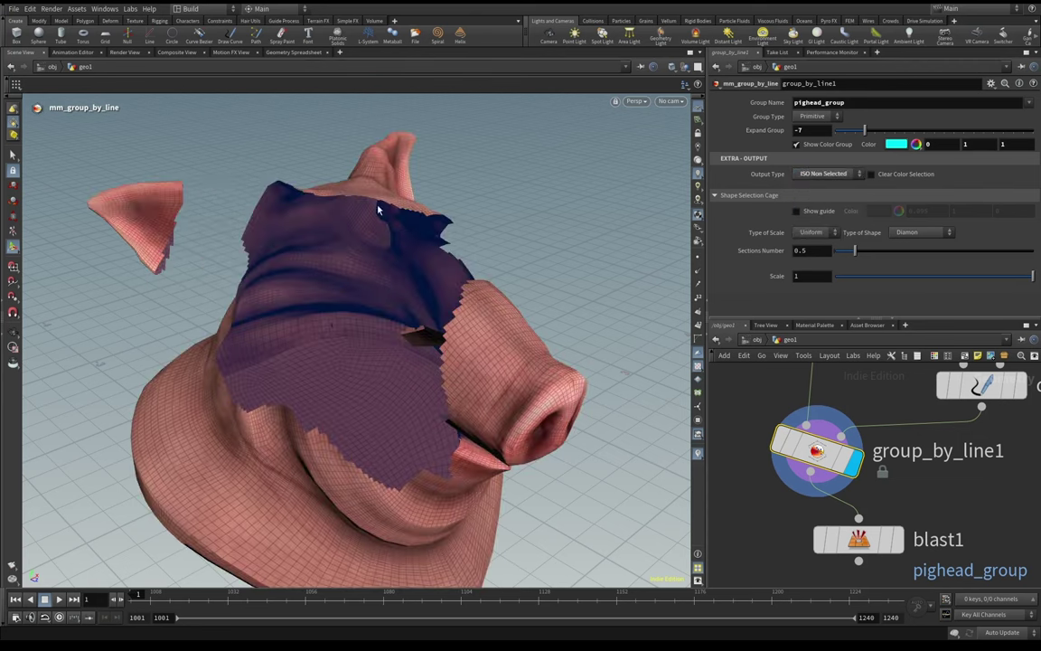
pyautogui.click(828, 174)
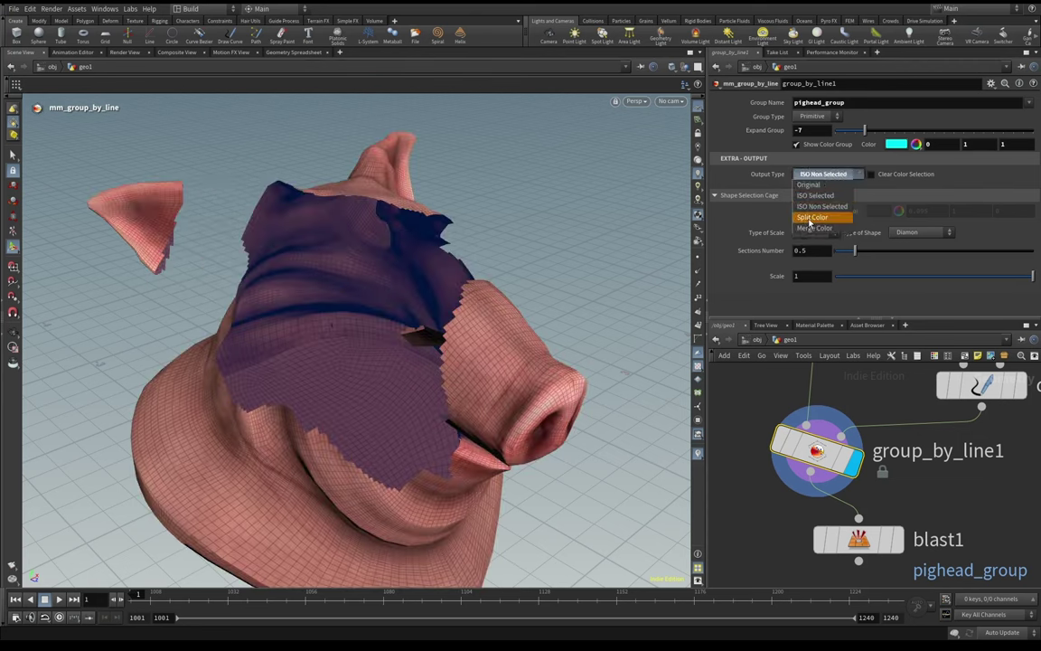
pyautogui.click(812, 218)
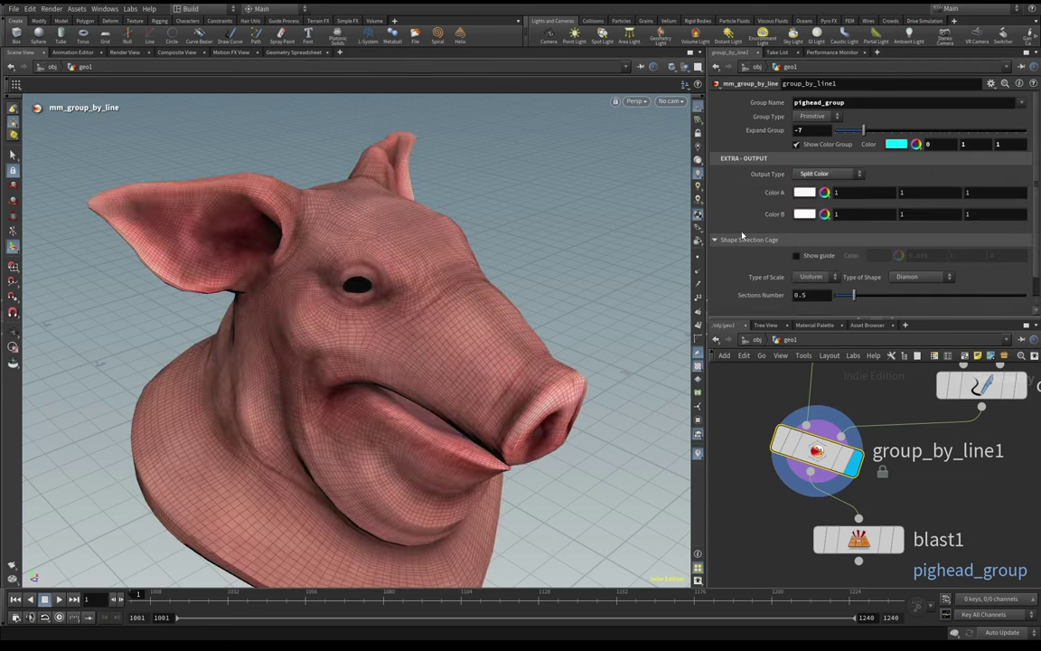
# - Set Color A to green (0, 1, 0) and Color B to blue (0, 0.25, 0.5) for the split output
pyautogui.click(812, 192)
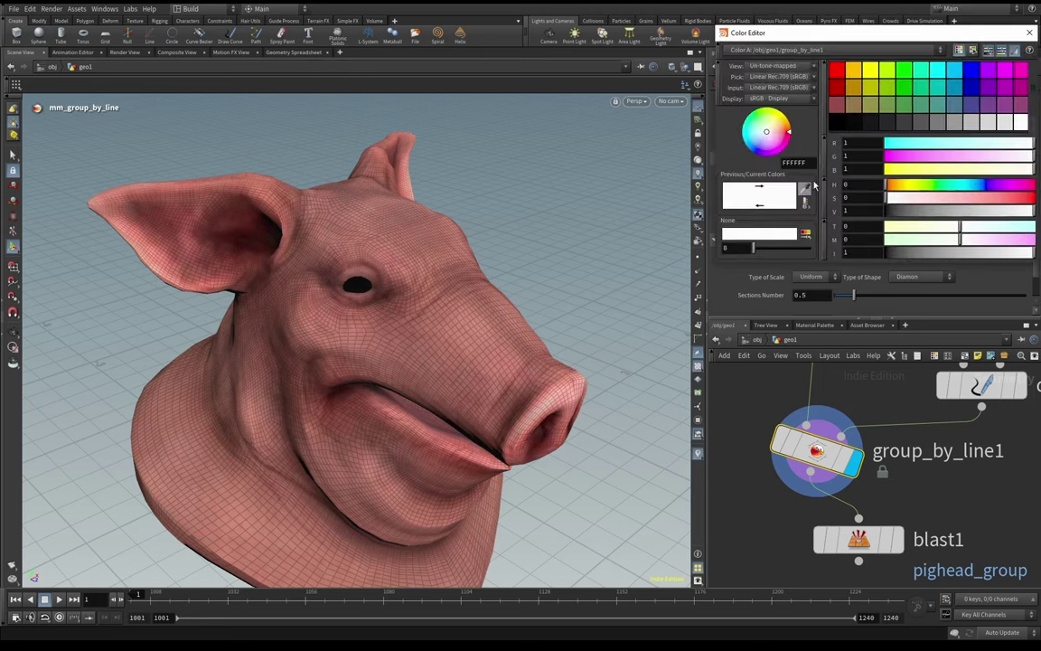
pyautogui.click(903, 77)
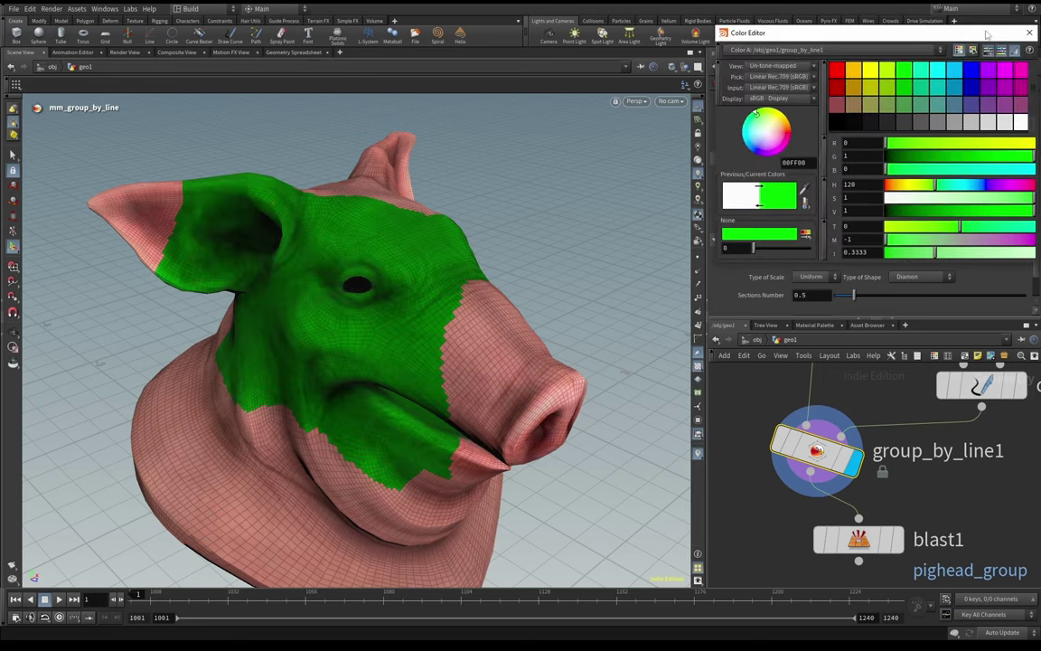
pyautogui.moveTo(964, 36); pyautogui.dragTo(264, 110)
pyautogui.click(805, 214)
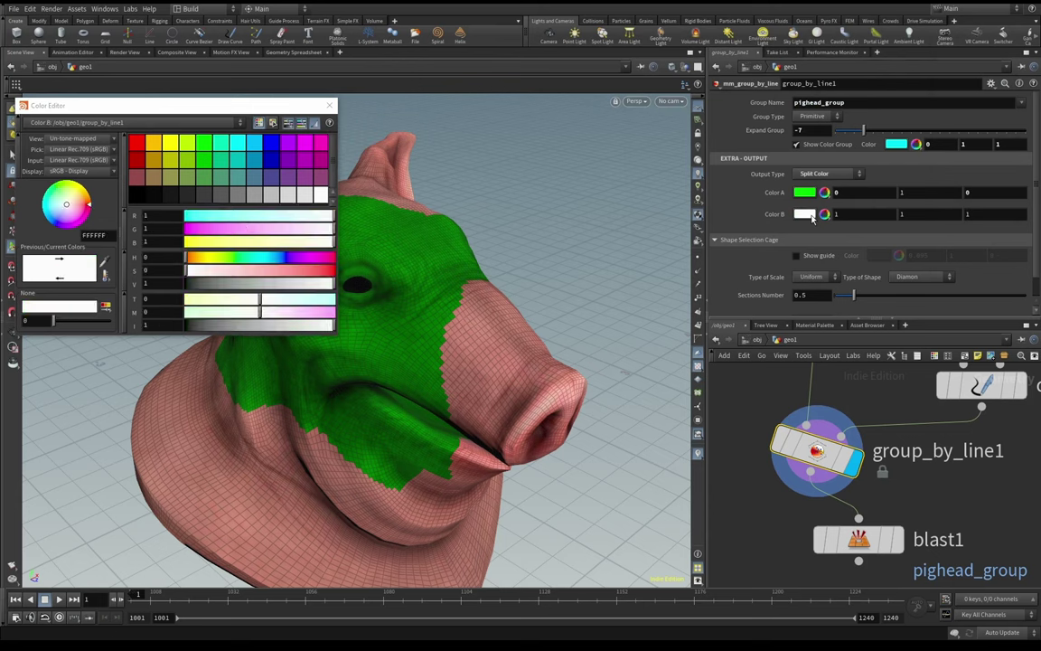
pyautogui.click(286, 187)
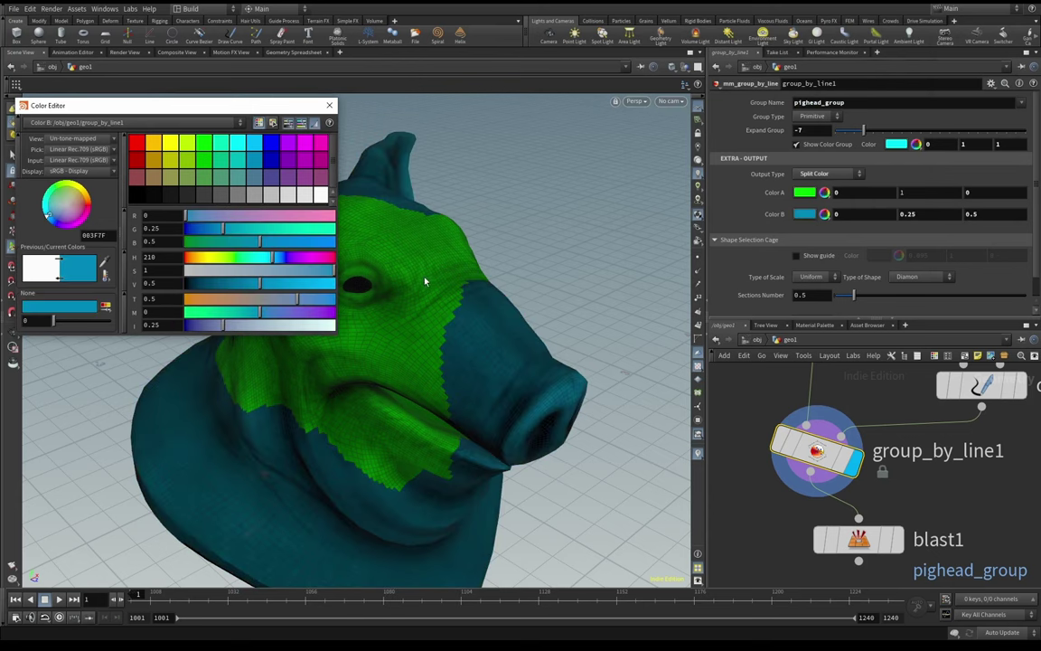
pyautogui.click(329, 104)
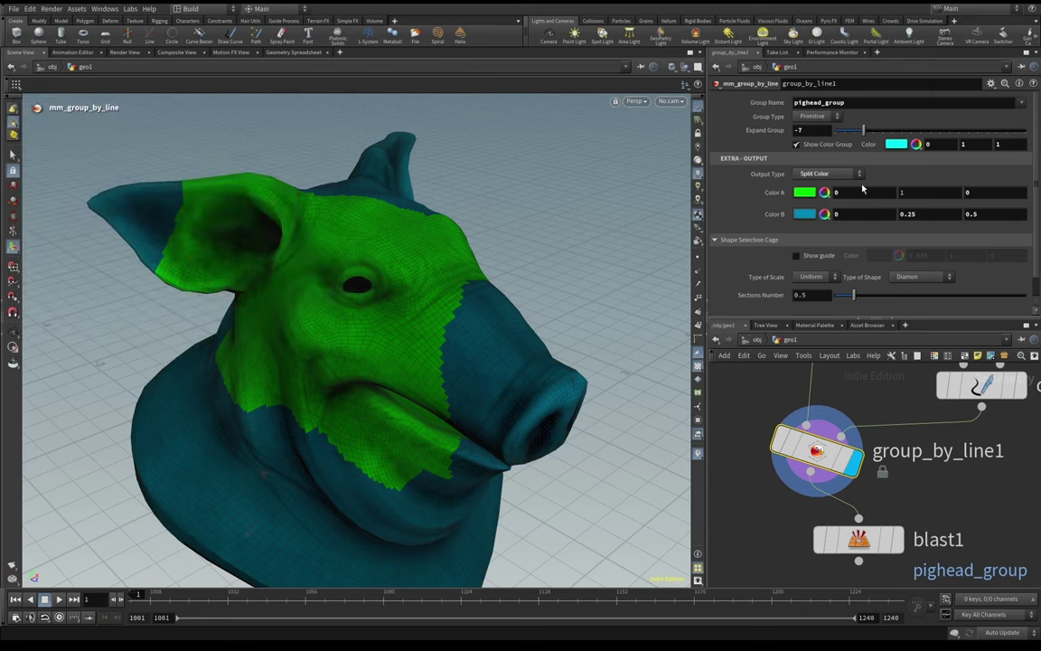
# - Set the output type to Merge Color and blur the colors with 19 blurring iterations and a step size of 0.524
pyautogui.click(833, 173)
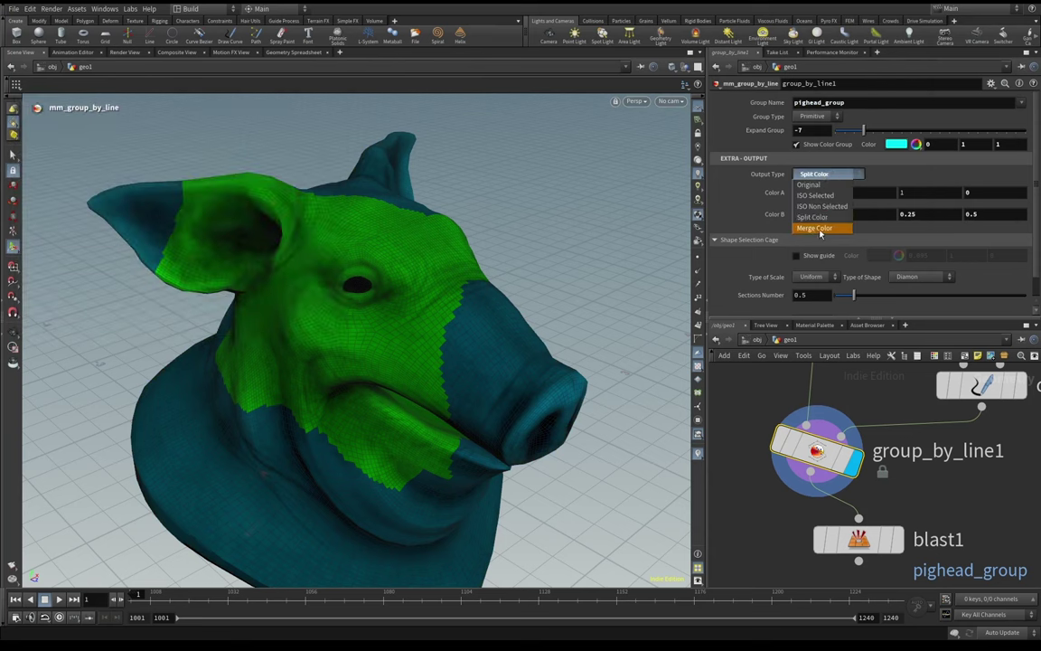
pyautogui.click(819, 229)
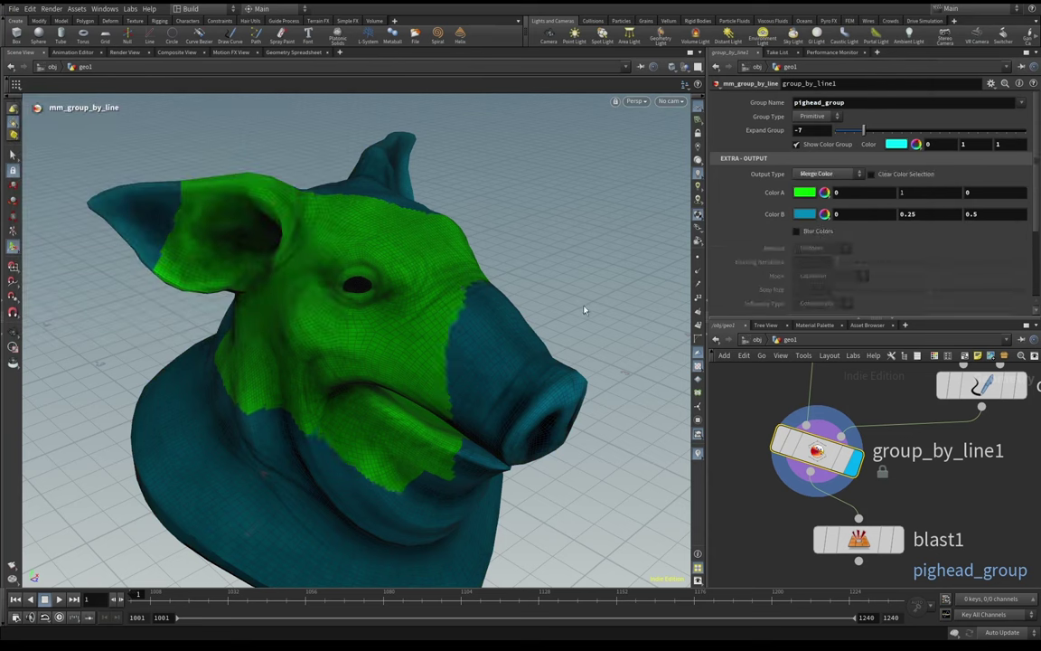
pyautogui.click(798, 232)
pyautogui.scroll(-2, 863, 265)
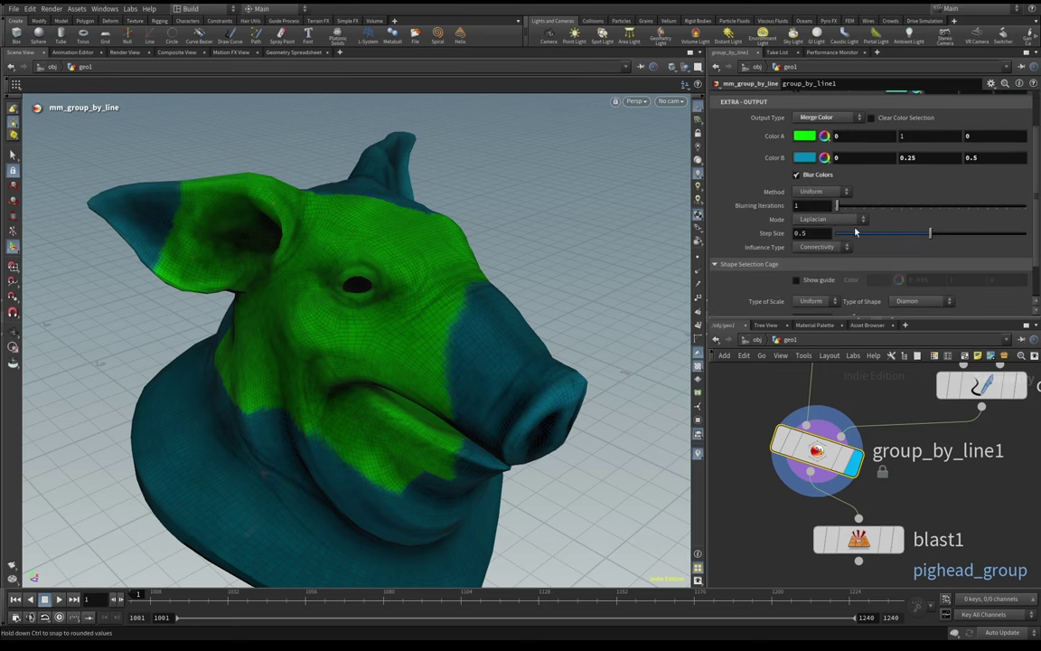
pyautogui.moveTo(867, 210)
pyautogui.mouseDown()
pyautogui.moveTo(860, 208)
pyautogui.moveTo(880, 208)
pyautogui.mouseUp()
pyautogui.moveTo(930, 233)
pyautogui.mouseDown()
pyautogui.moveTo(852, 241)
pyautogui.moveTo(935, 242)
pyautogui.mouseUp()
pyautogui.moveTo(879, 207); pyautogui.dragTo(871, 209)
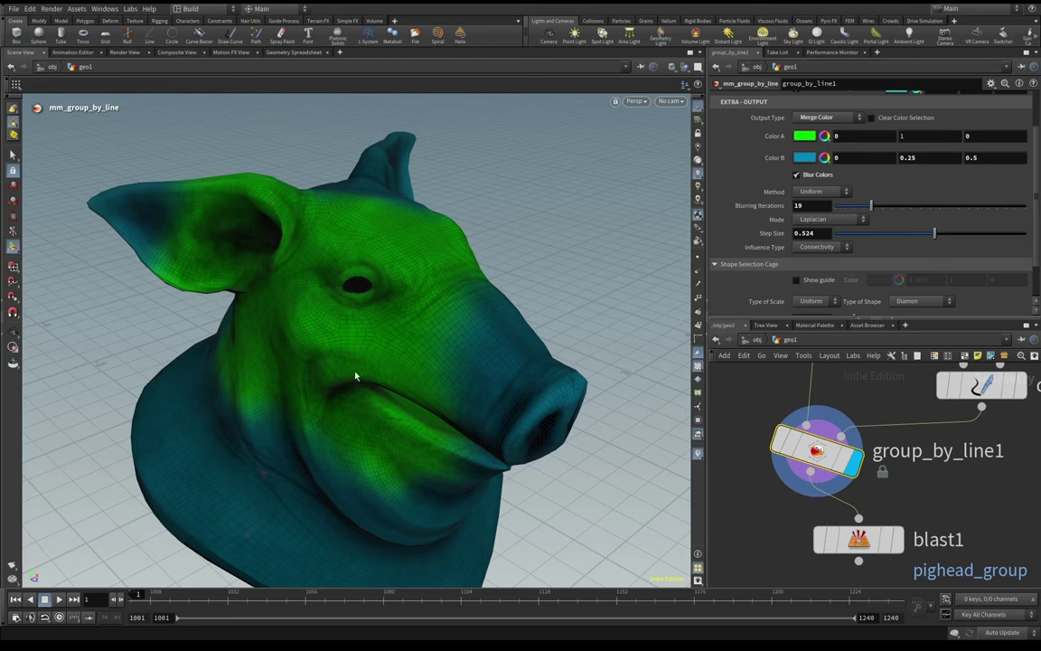
# - Disable Blur Colors and return the output type to Split Color
pyautogui.click(796, 175)
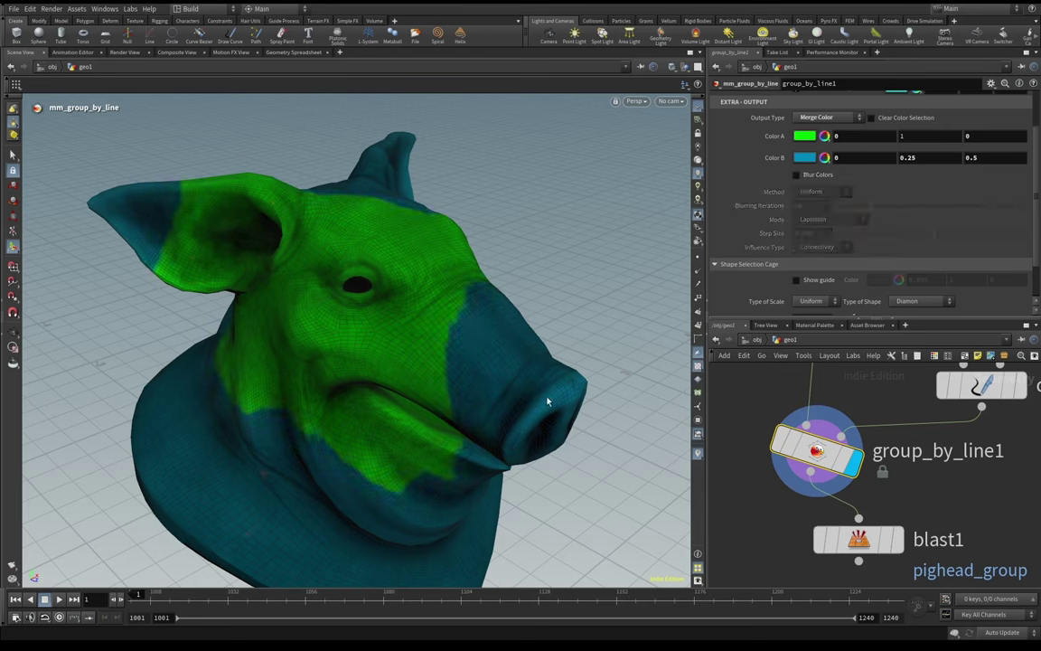
pyautogui.click(816, 117)
pyautogui.click(811, 161)
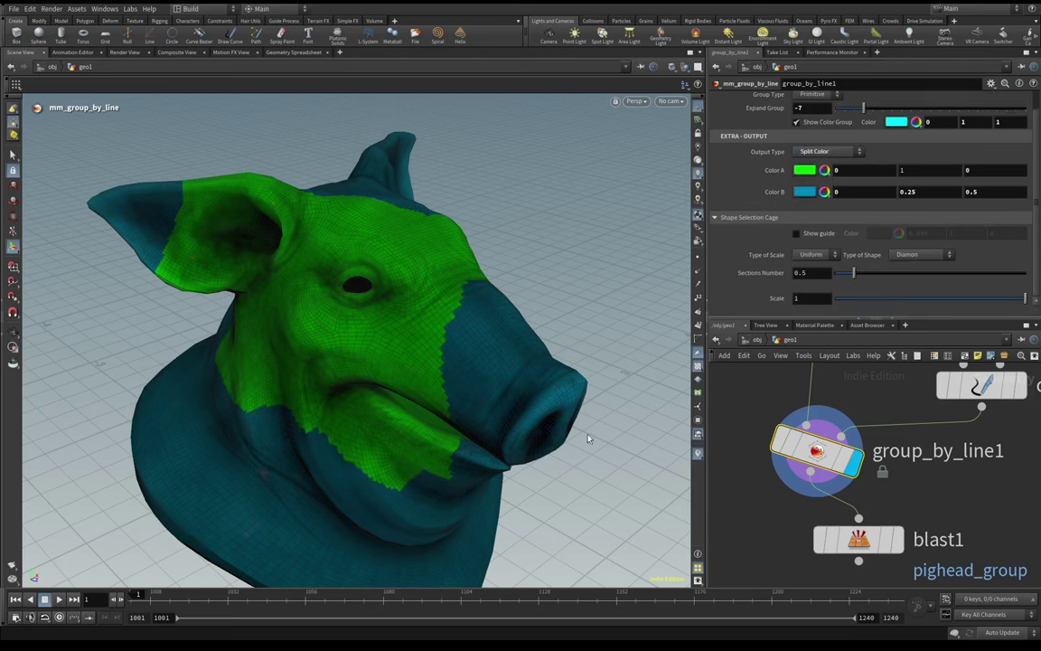
# - Select blast1 and examine its group setting against the split-colored pig head
pyautogui.moveTo(869, 468); pyautogui.dragTo(801, 389, button='middle')
pyautogui.click(779, 460)
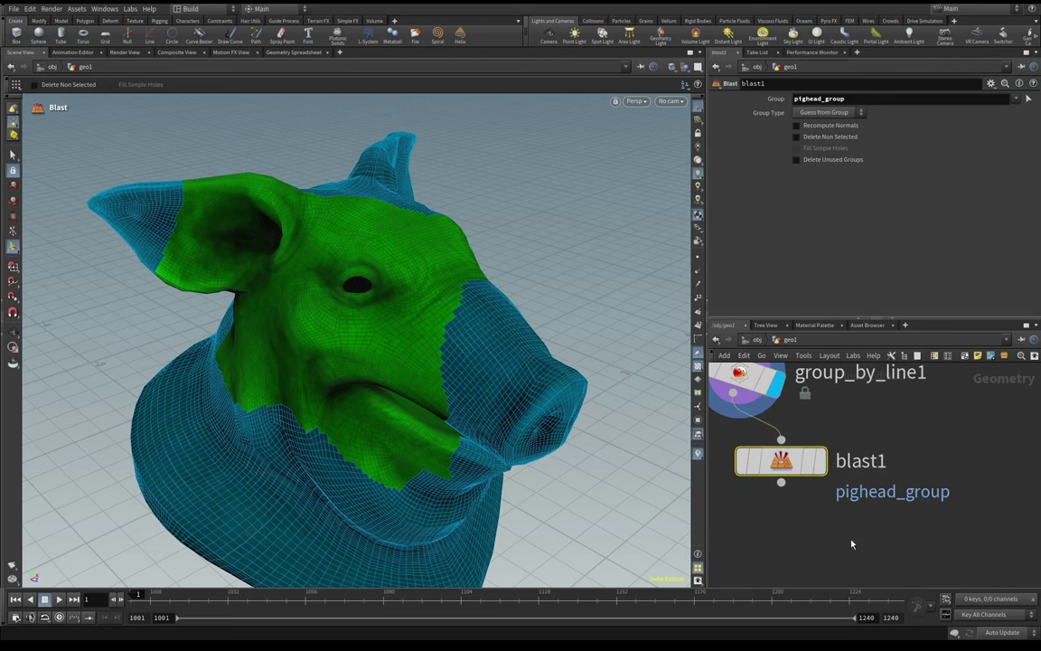
pyautogui.moveTo(851, 543); pyautogui.dragTo(928, 560, button='middle')
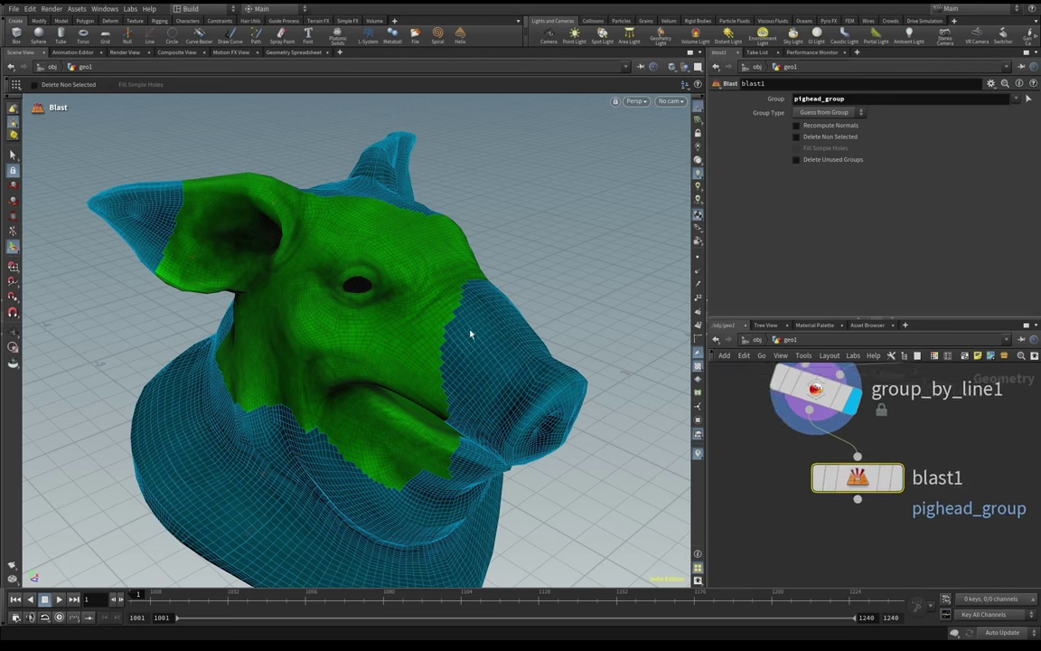
pyautogui.moveTo(979, 433); pyautogui.dragTo(968, 522, button='middle')
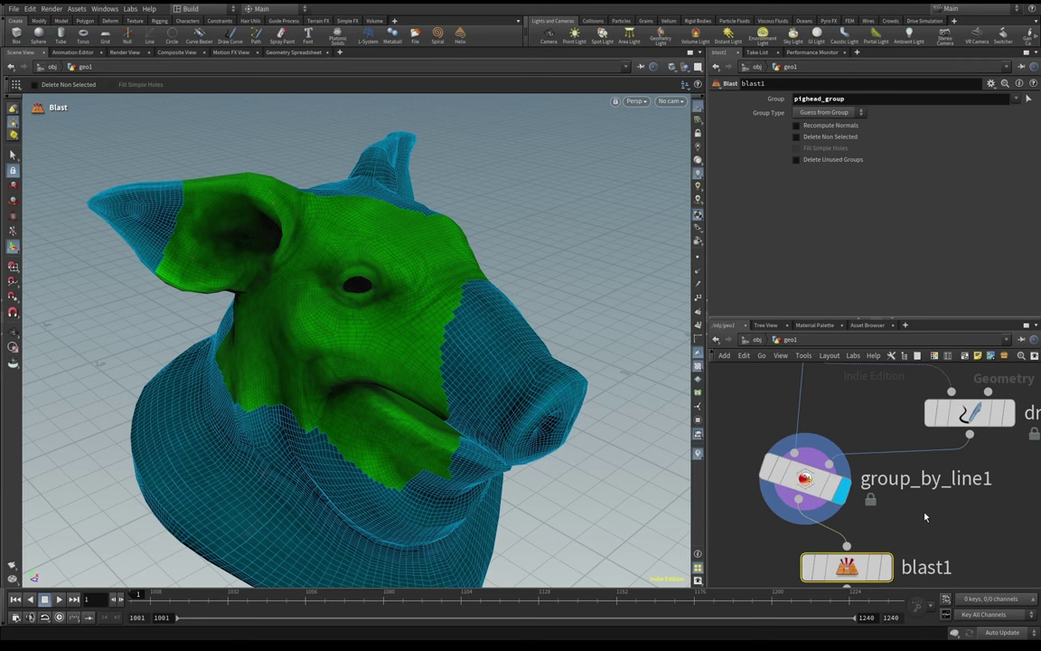
# - Set group_by_line1's Color A to red and Color B to black
pyautogui.click(803, 462)
pyautogui.click(803, 171)
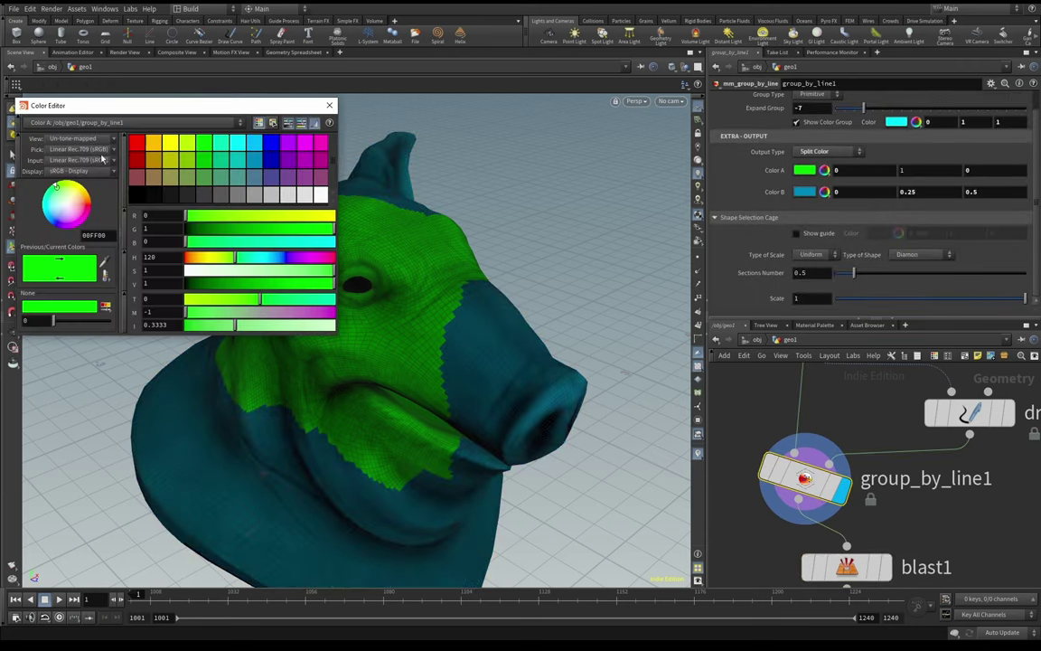
pyautogui.click(135, 143)
pyautogui.click(329, 105)
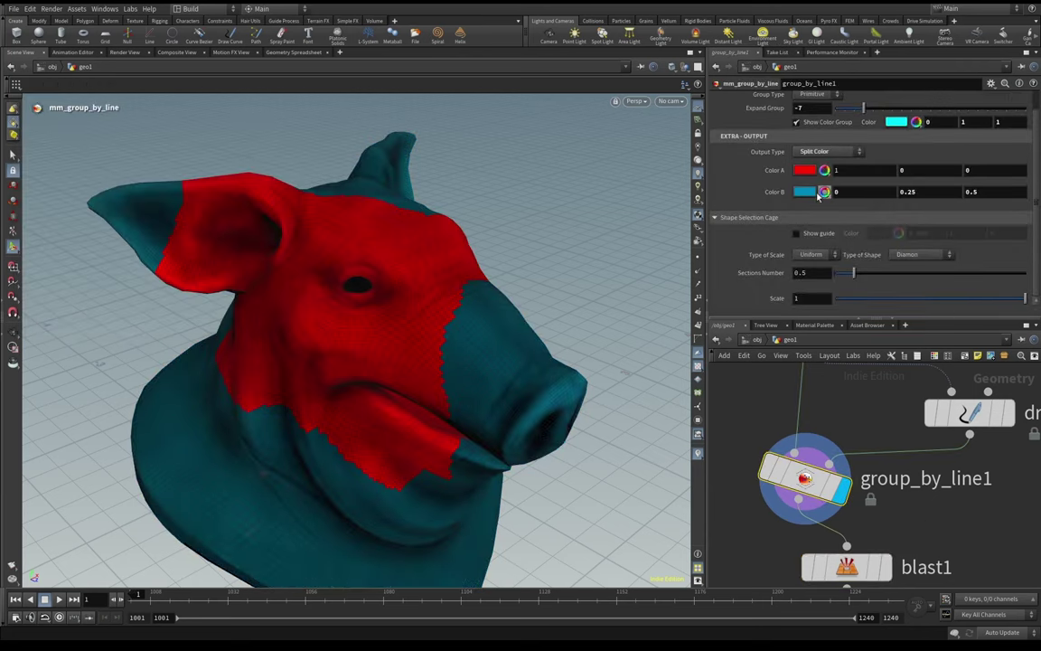
pyautogui.click(824, 192)
pyautogui.click(136, 194)
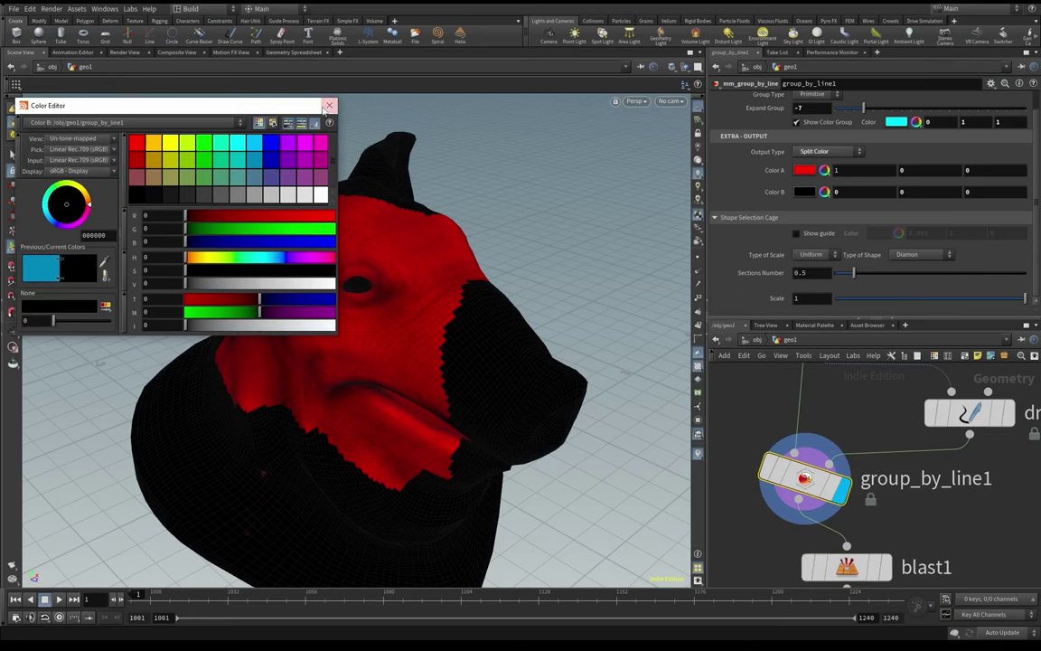
pyautogui.click(329, 106)
# - Display blast1 and clear its group name
pyautogui.moveTo(969, 551); pyautogui.dragTo(998, 463, button='middle')
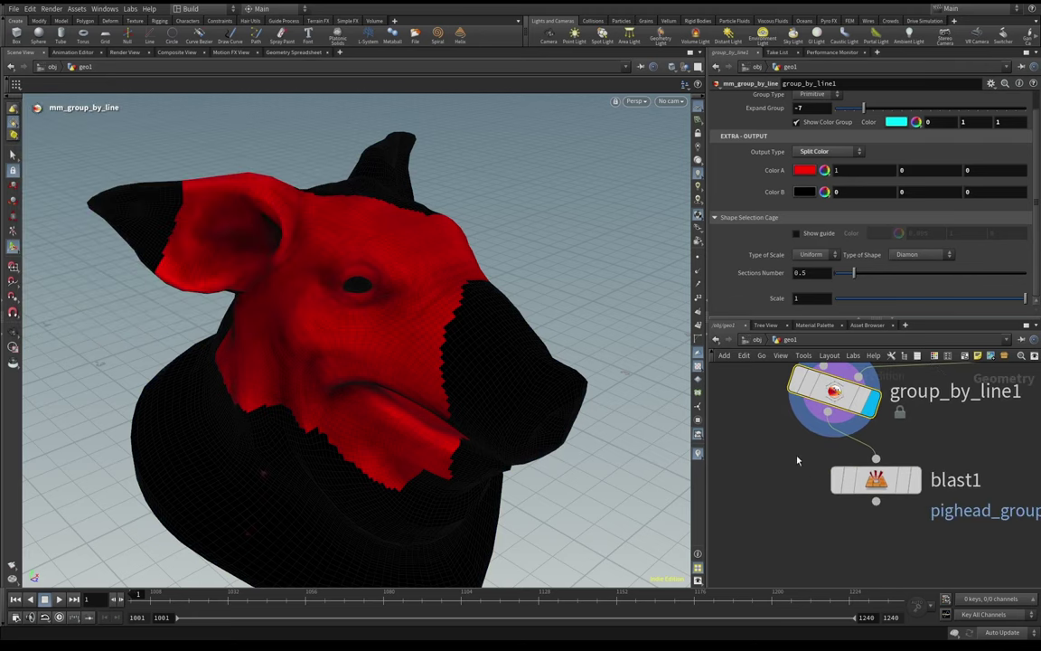
pyautogui.click(858, 501)
pyautogui.click(907, 504)
pyautogui.doubleClick(819, 99)
pyautogui.press('BackSpace')
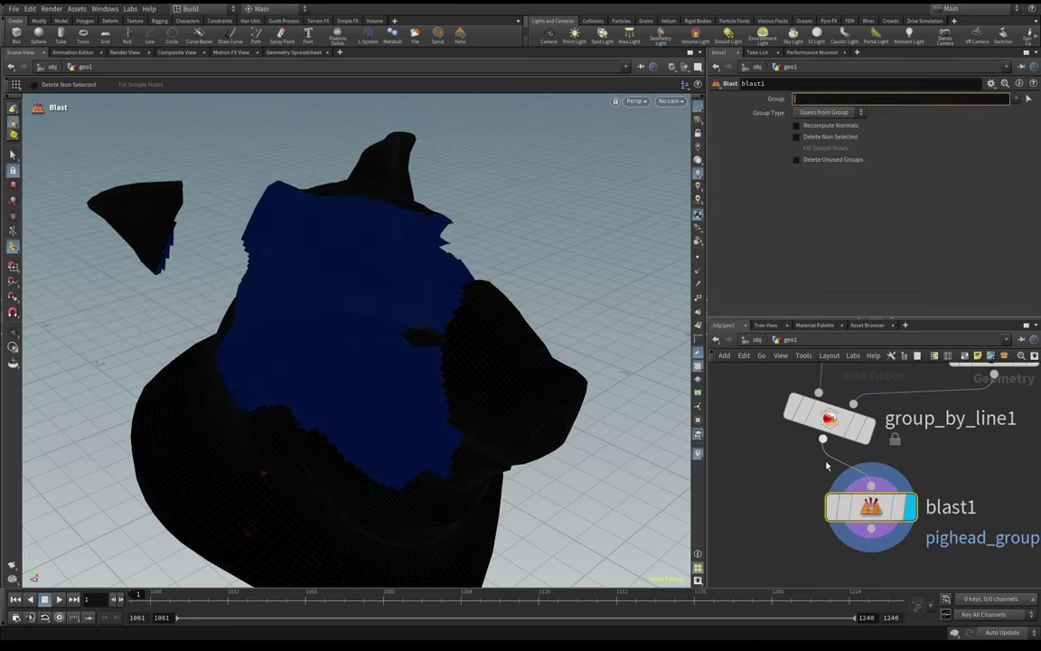
# - Display group_by_line1 again and set its output type to Original
pyautogui.click(752, 461)
pyautogui.click(865, 428)
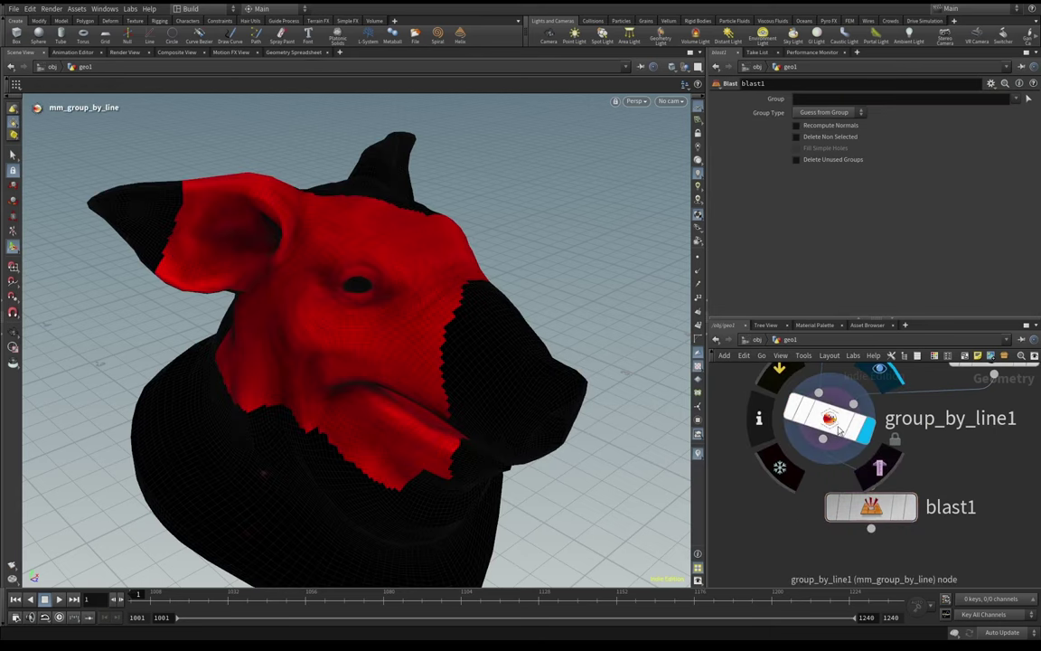
pyautogui.click(827, 417)
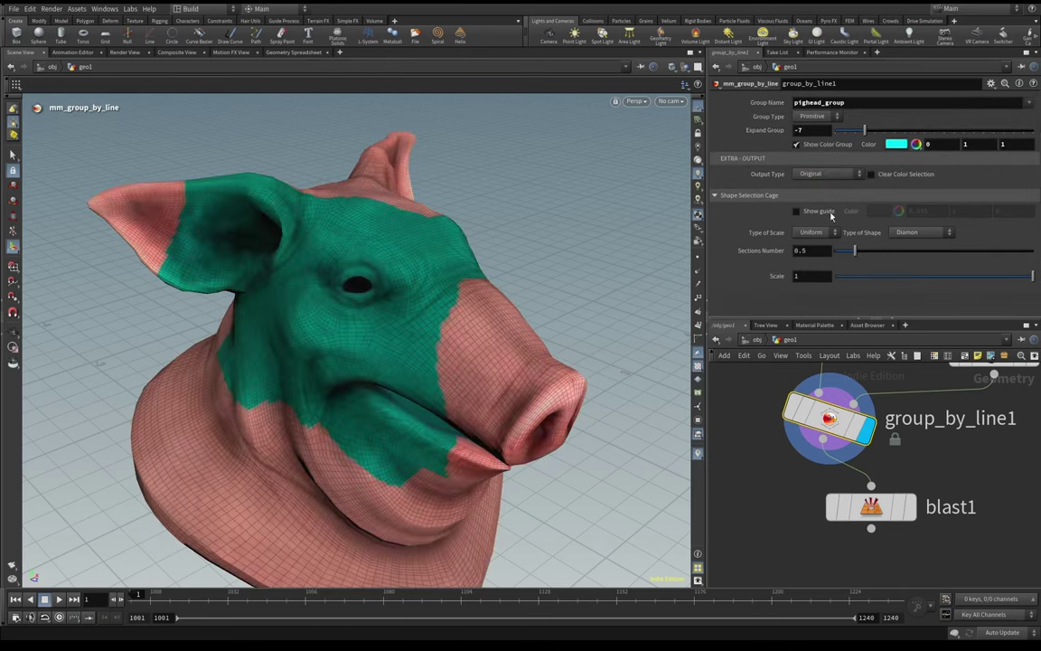
# - Show the shape selection cage guide around the pig head and set the cage scale to 0.29
pyautogui.click(797, 210)
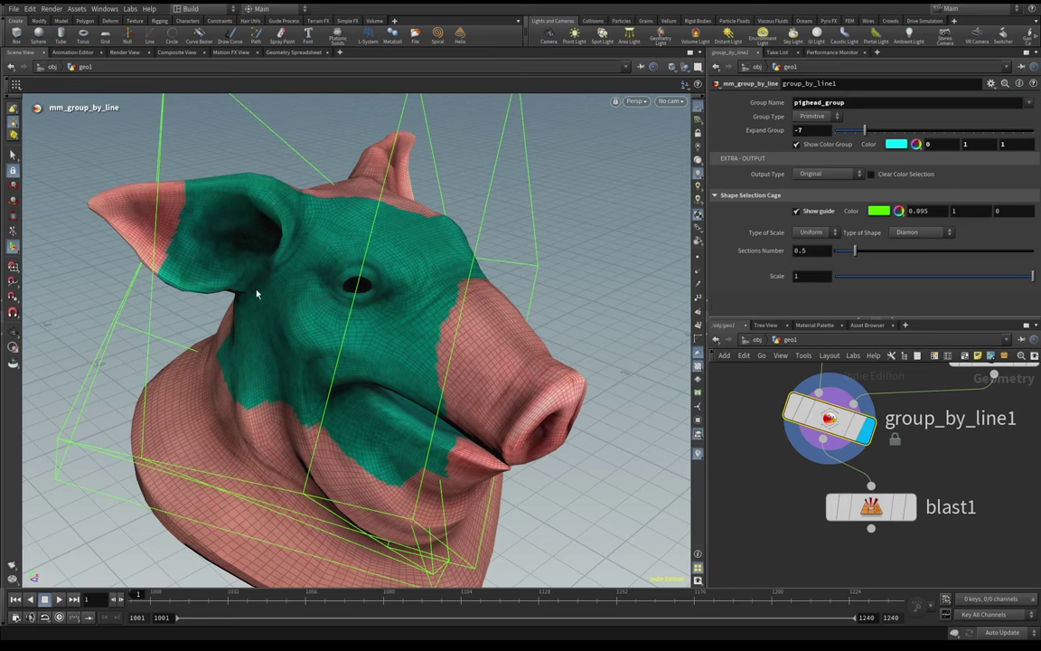
pyautogui.press('Escape')
pyautogui.moveTo(425, 328); pyautogui.dragTo(410, 369)
pyautogui.moveTo(362, 346); pyautogui.dragTo(407, 363)
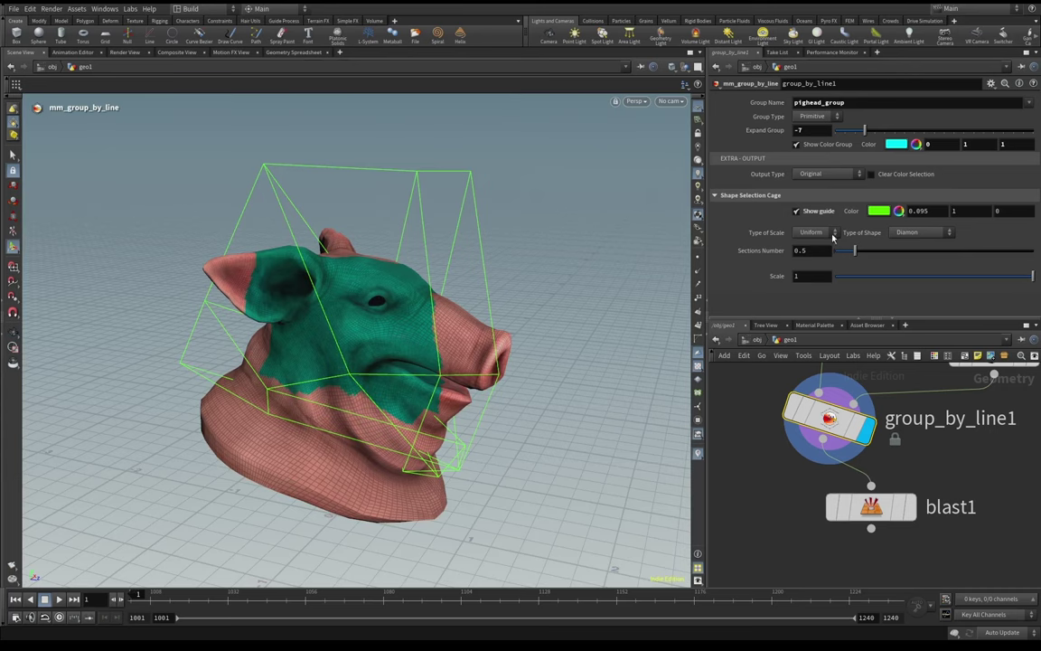
pyautogui.moveTo(1033, 278); pyautogui.dragTo(892, 284)
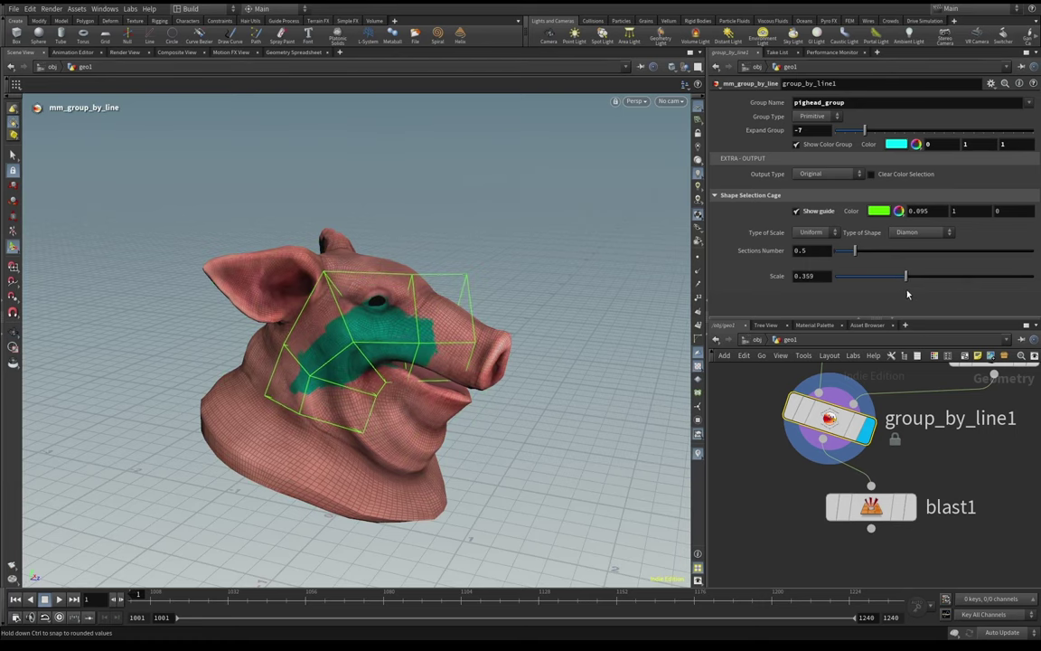
pyautogui.moveTo(321, 410); pyautogui.dragTo(539, 333)
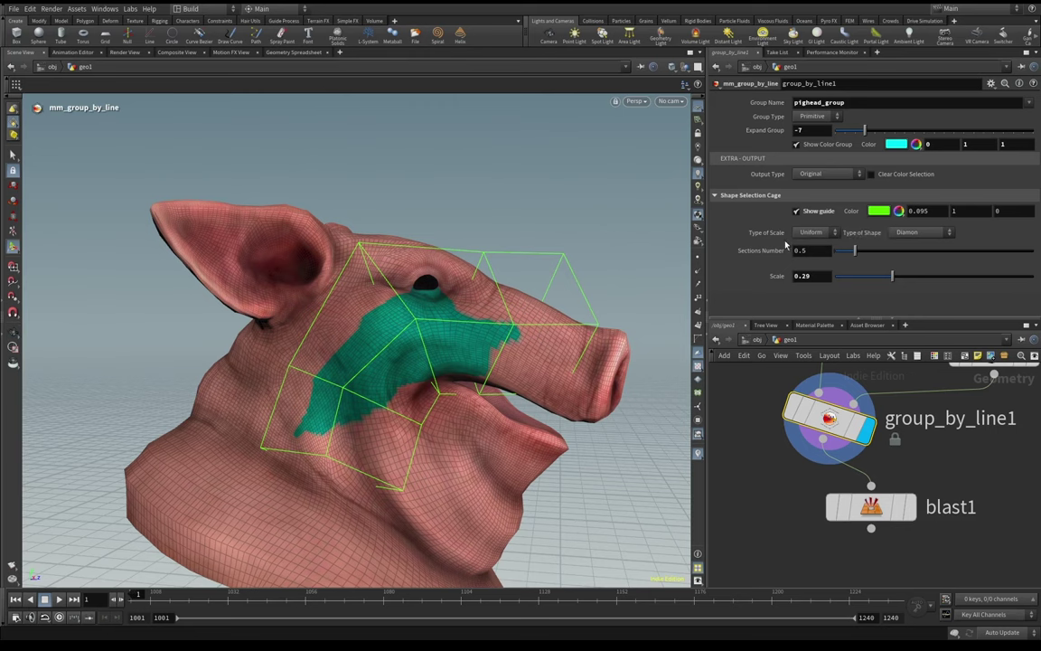
# - Check the cage's scale type options and examine the cage from the front and side of the pig head
pyautogui.click(831, 234)
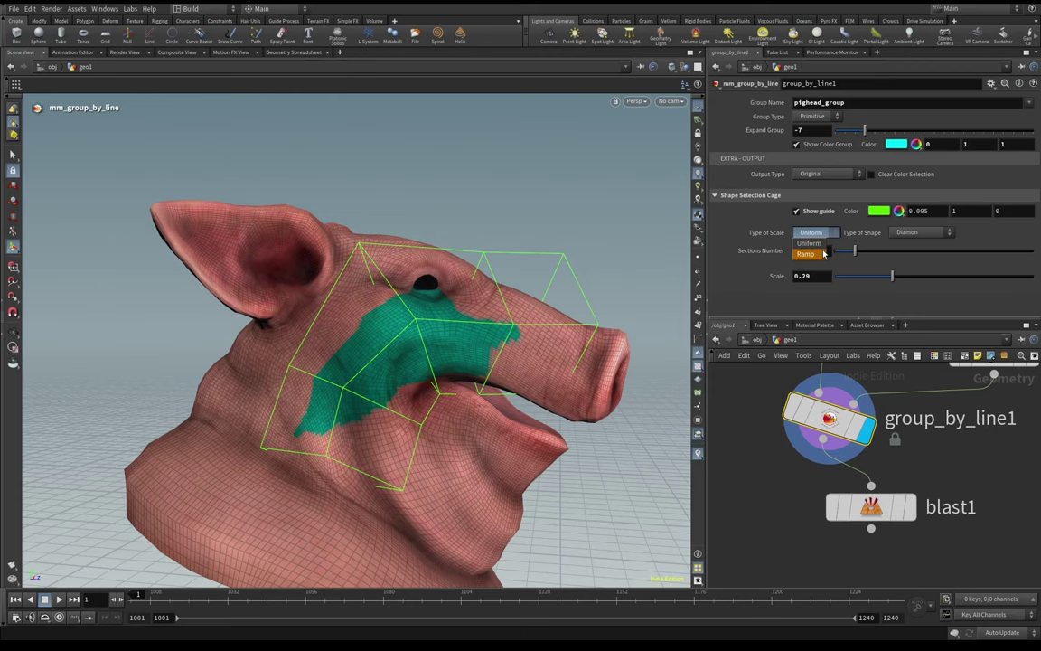
pyautogui.click(837, 225)
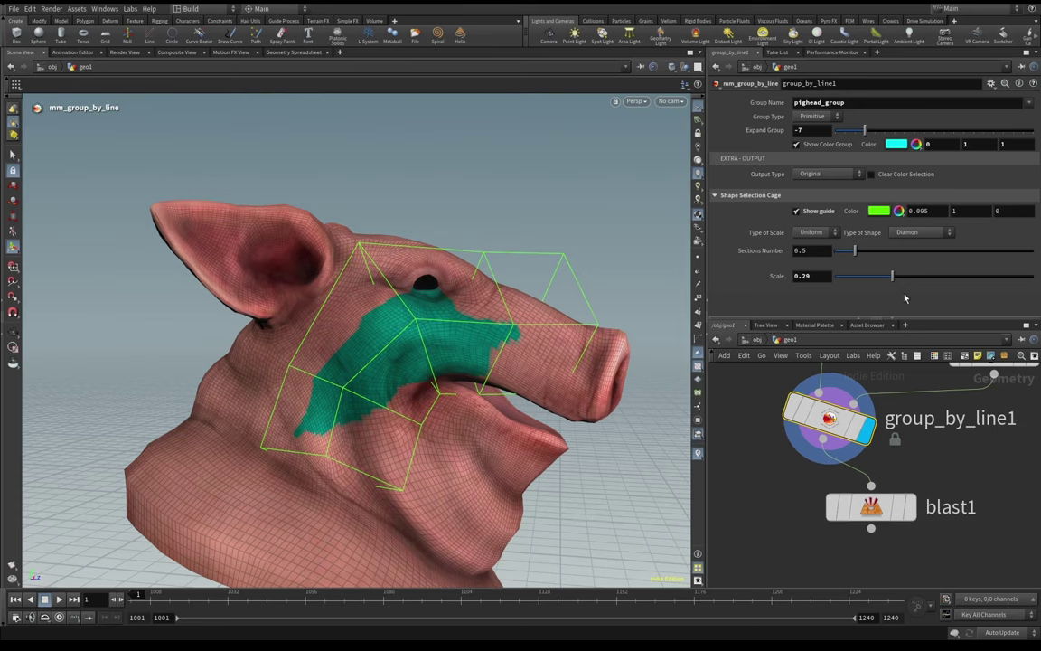
pyautogui.moveTo(390, 428); pyautogui.dragTo(433, 289)
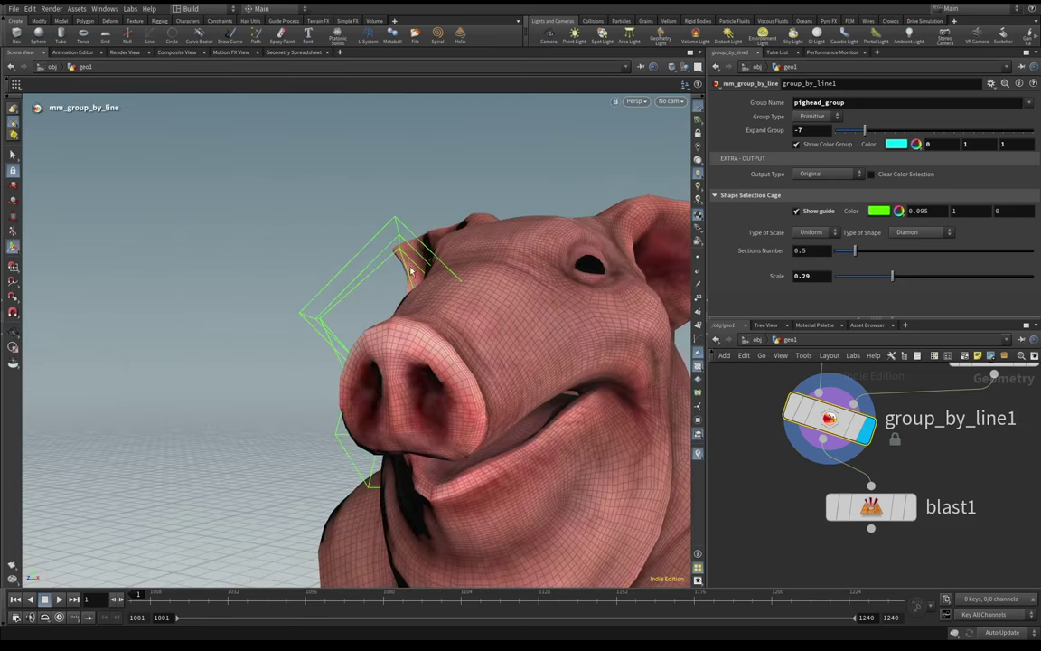
pyautogui.keyDown('alt'); pyautogui.moveTo(423, 355); pyautogui.dragTo(581, 342); pyautogui.keyUp('alt')
pyautogui.keyDown('alt'); pyautogui.moveTo(574, 325); pyautogui.dragTo(415, 337, button='right'); pyautogui.keyUp('alt')
pyautogui.keyDown('alt'); pyautogui.moveTo(414, 336); pyautogui.dragTo(494, 338, button='middle'); pyautogui.keyUp('alt')
# - Set the selection cage's type of shape to Circle+Smooth
pyautogui.click(941, 232)
pyautogui.click(915, 257)
pyautogui.click(915, 232)
pyautogui.click(915, 264)
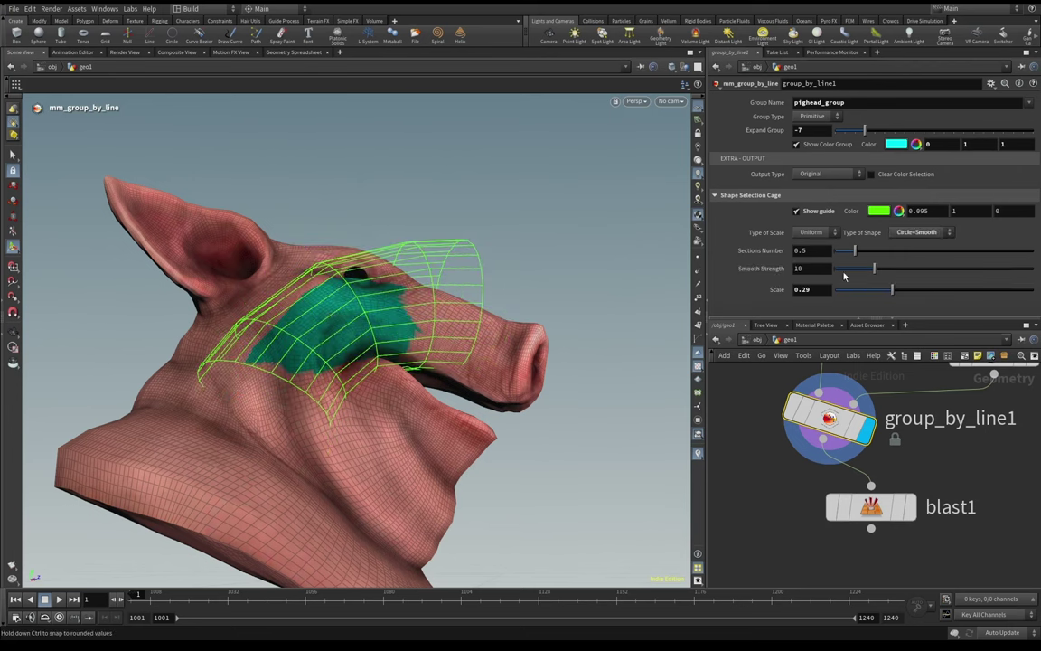
# - Set the cage's smooth strength to 12.2 and its sections number to 0.05
pyautogui.moveTo(823, 269); pyautogui.dragTo(881, 269)
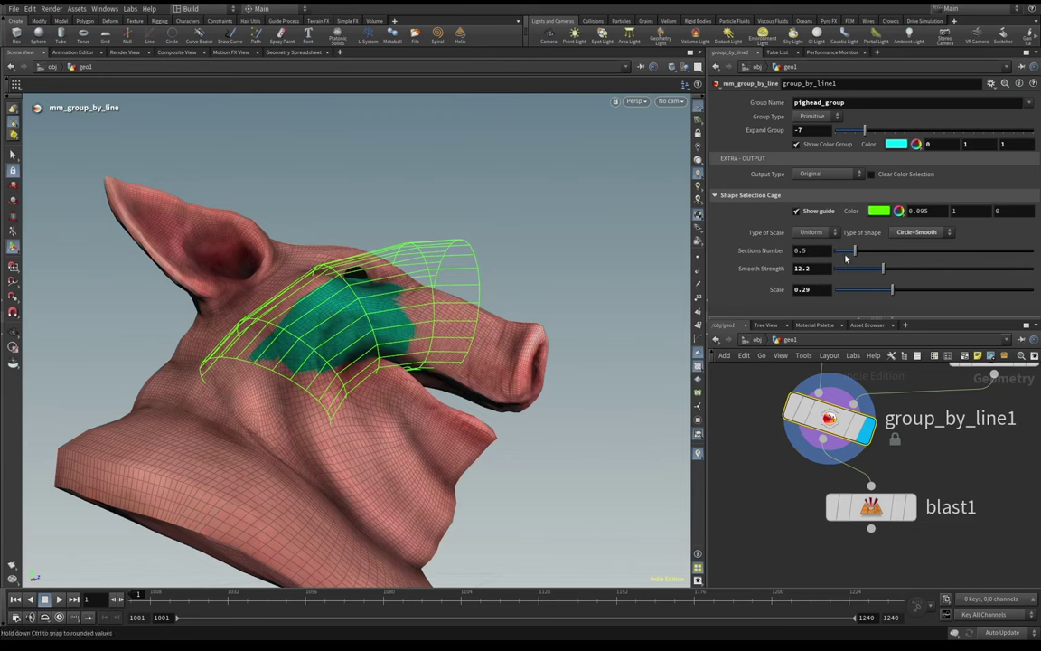
pyautogui.moveTo(857, 254); pyautogui.dragTo(837, 252)
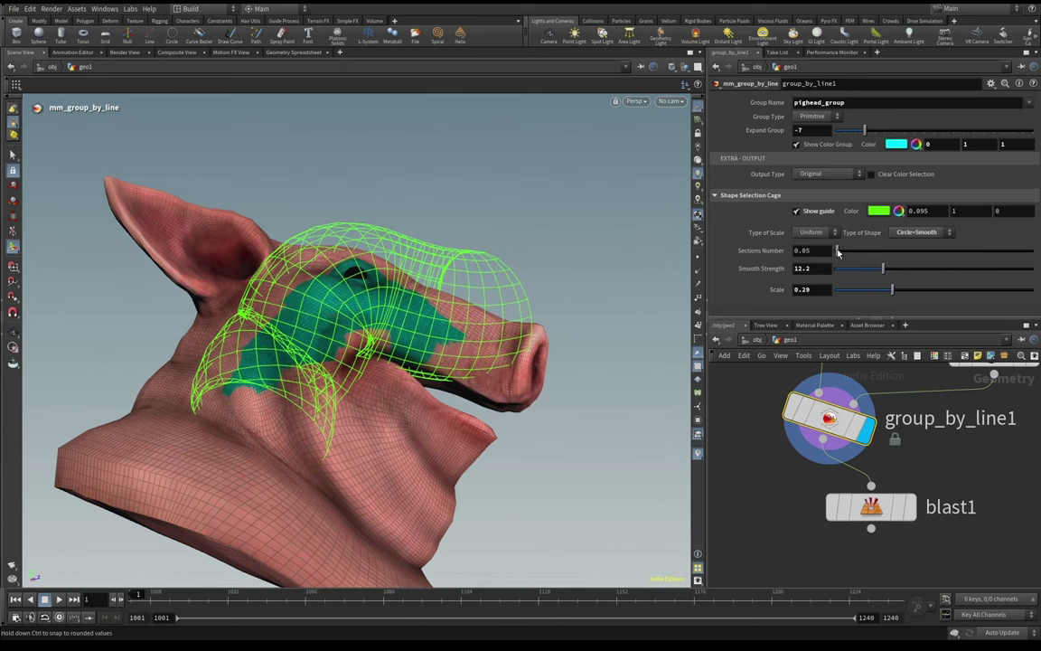
# - Set the selection cage's type of shape to Circle
pyautogui.click(918, 232)
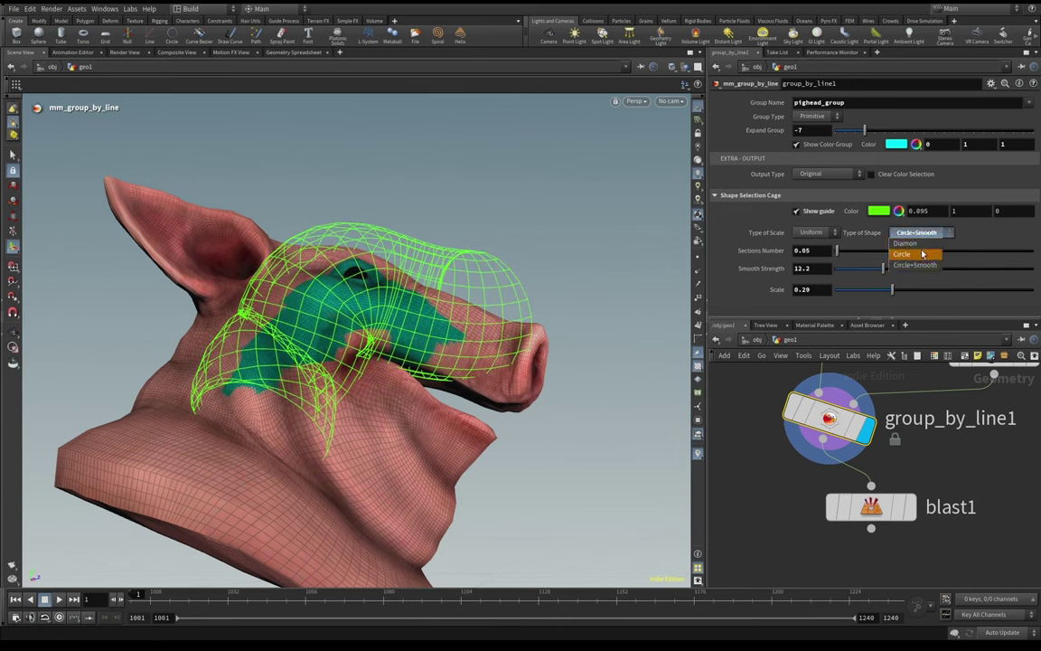
pyautogui.click(903, 242)
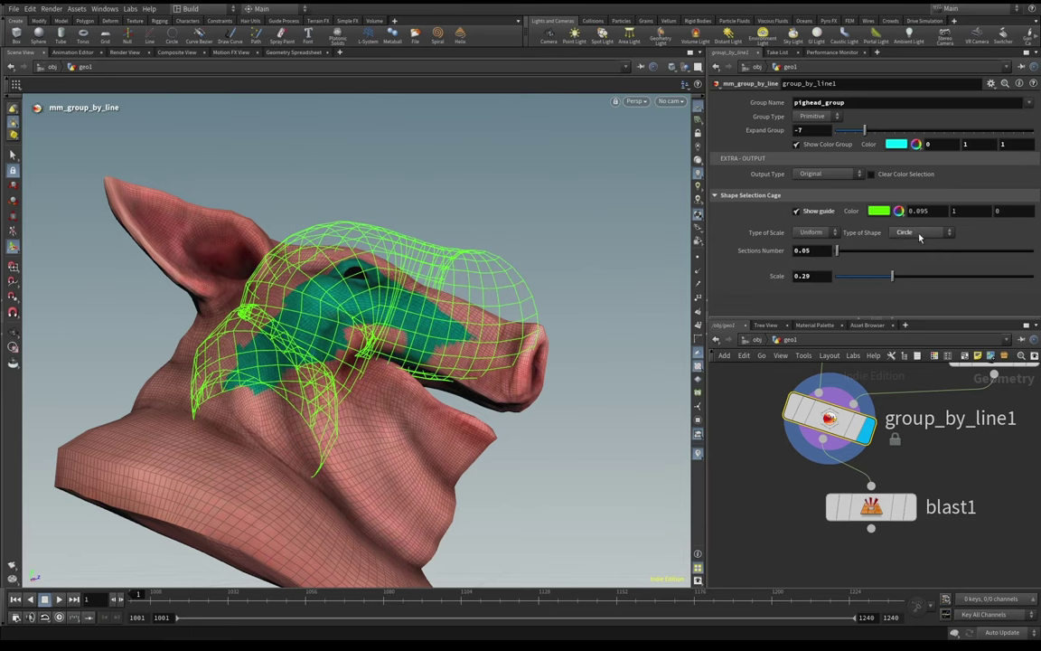
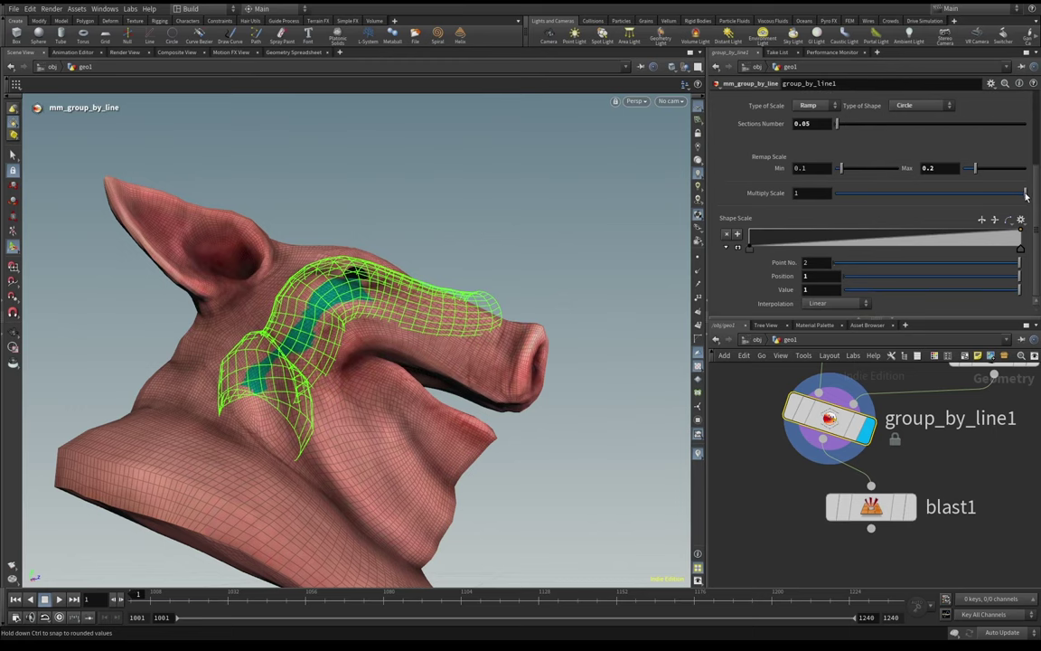
# - Set the ramp-scaled cage's multiply scale to 0.507 and its remap minimum to 0.05
pyautogui.moveTo(1026, 194); pyautogui.dragTo(925, 211)
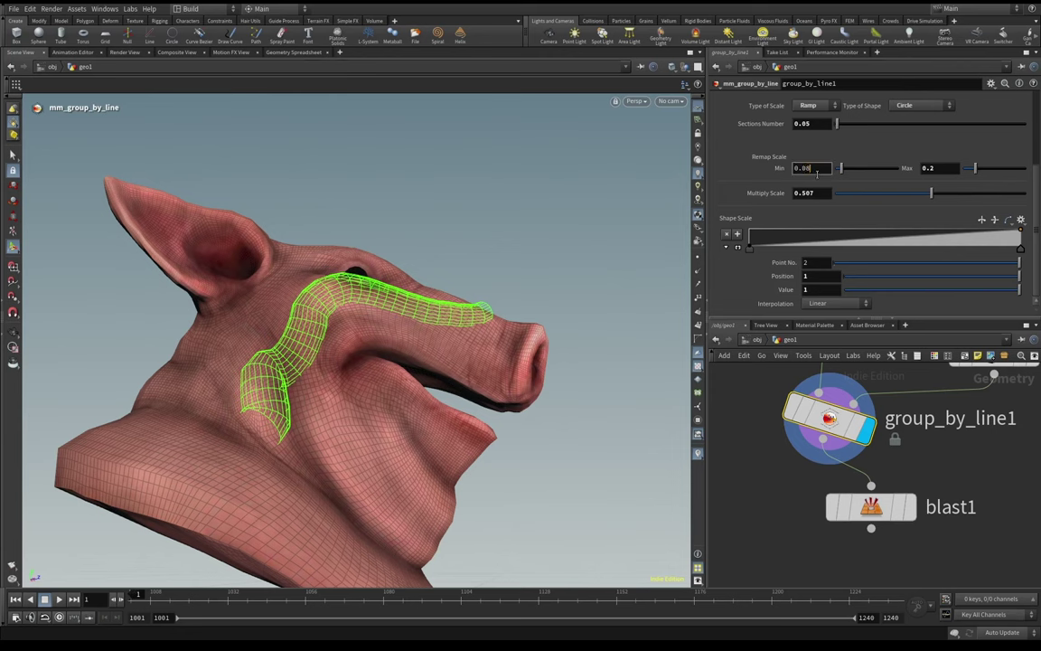
pyautogui.press('Return')
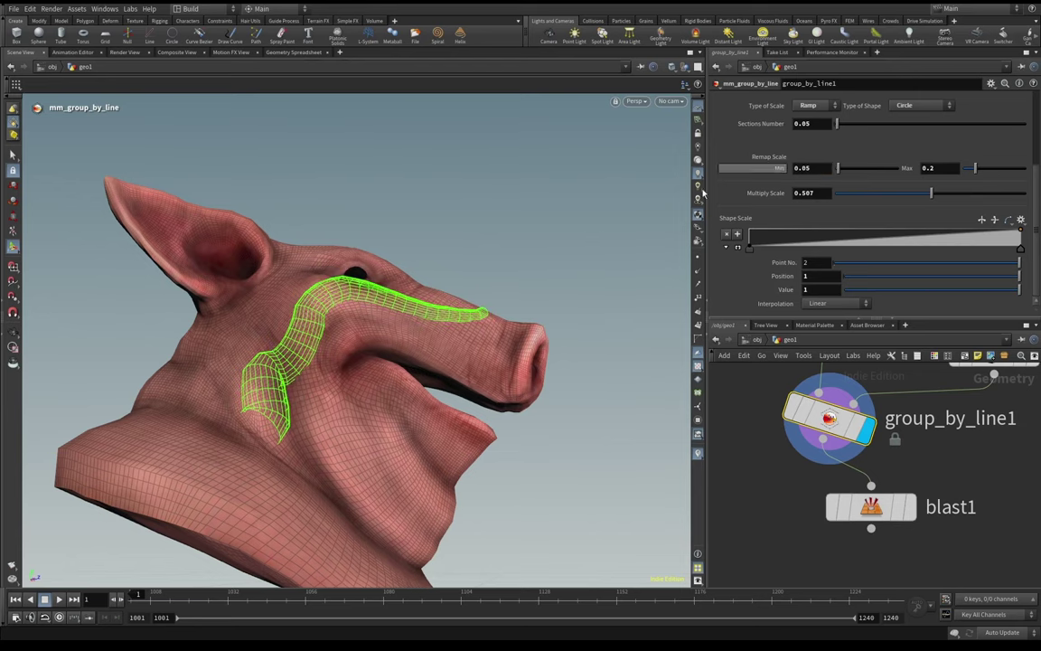
pyautogui.keyDown('alt'); pyautogui.moveTo(374, 292); pyautogui.dragTo(389, 331); pyautogui.keyUp('alt')
pyautogui.scroll(10, 367, 321)
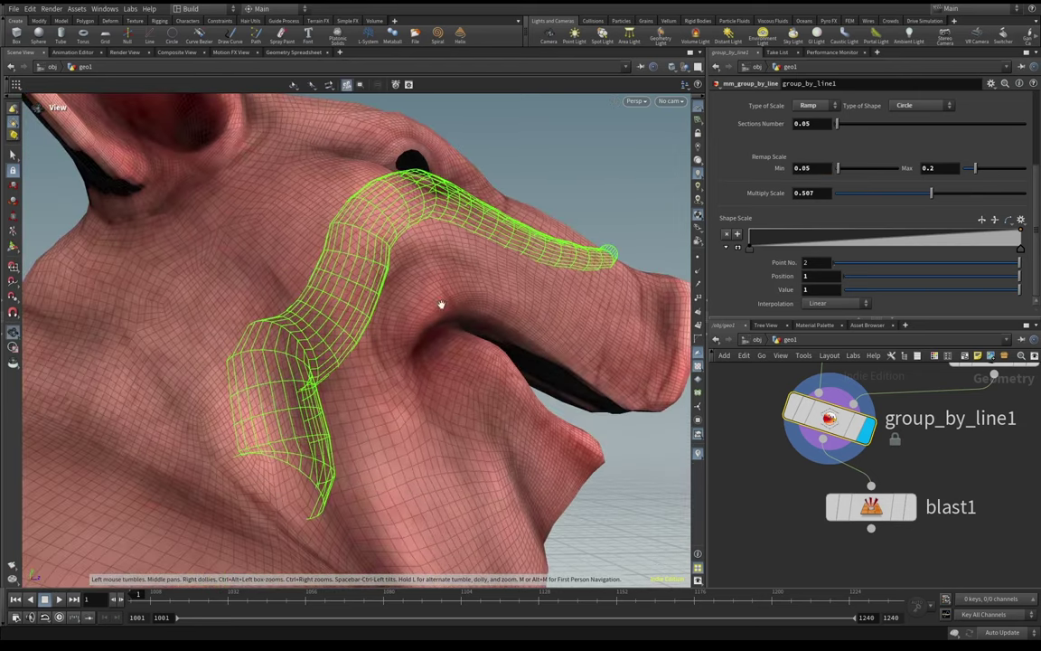
pyautogui.keyDown('alt'); pyautogui.moveTo(441, 305); pyautogui.dragTo(475, 305); pyautogui.keyUp('alt')
# - Restore the cage's multiply scale to 1
pyautogui.moveTo(931, 193); pyautogui.dragTo(1025, 194)
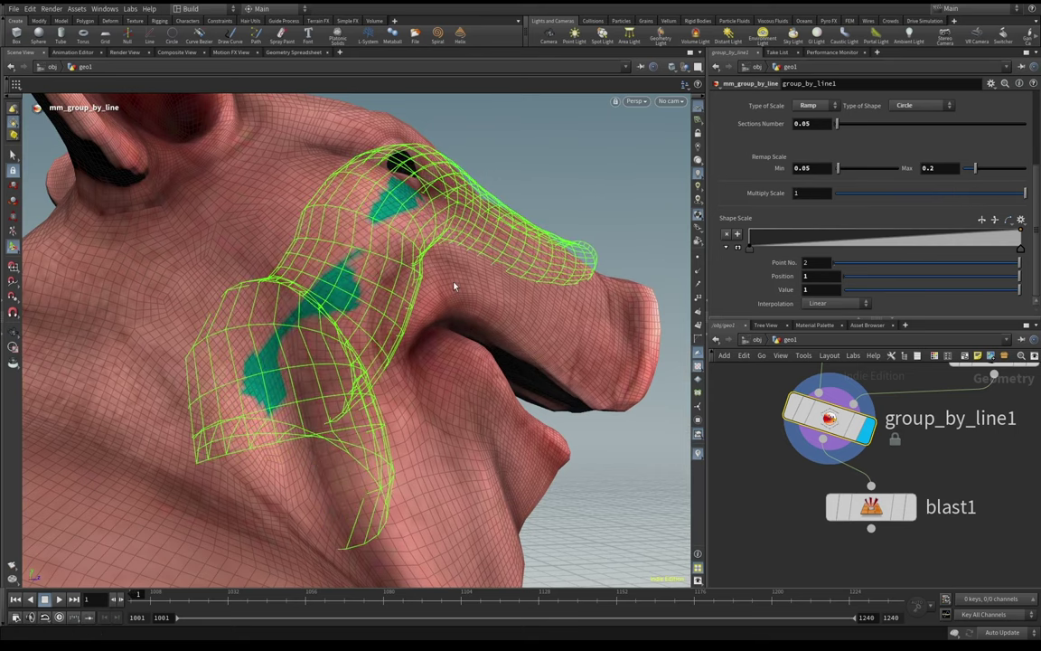
pyautogui.press('Escape')
pyautogui.moveTo(462, 295); pyautogui.dragTo(426, 286)
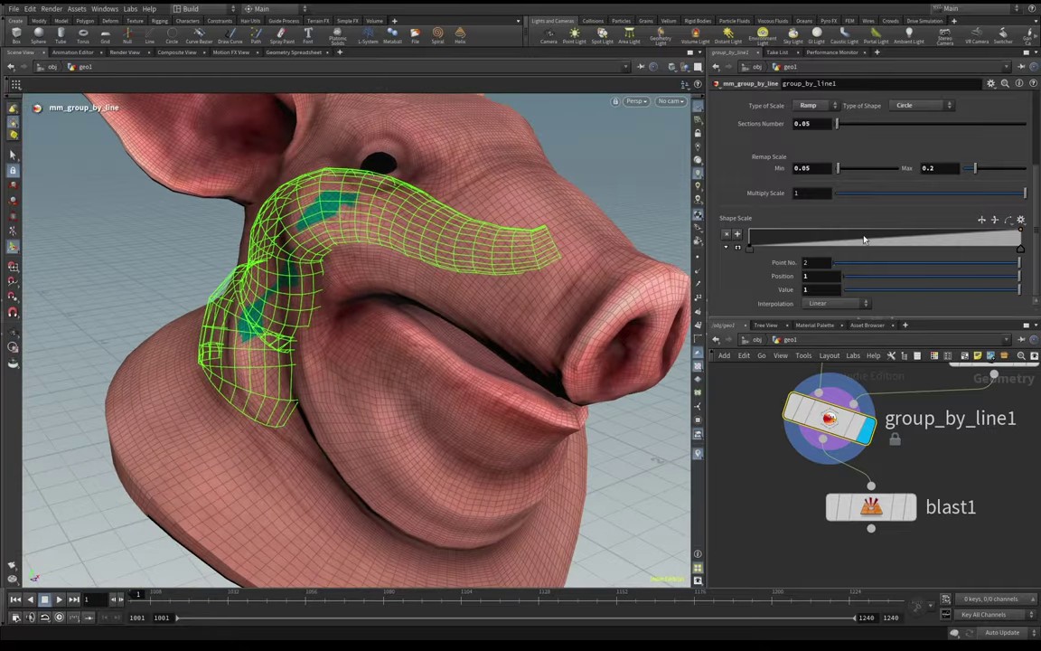
# - Enlarge the Shape Scale ramp and add alternating high and low points, including position 0.46 at 0.1875 and position 0.78 at 0.78125
pyautogui.click(738, 248)
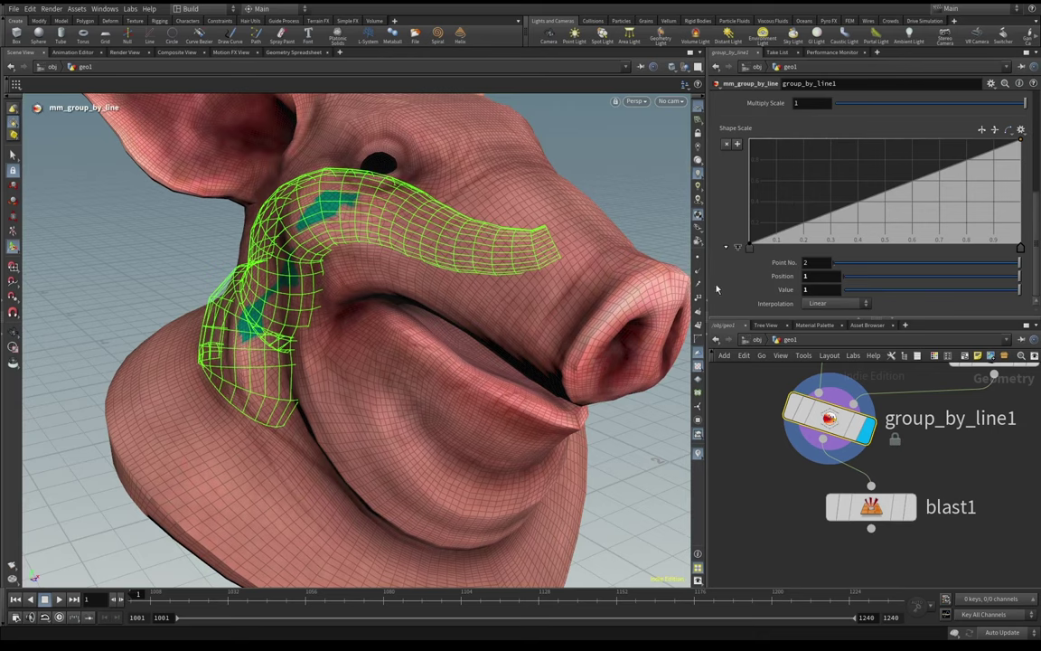
pyautogui.moveTo(773, 239); pyautogui.dragTo(819, 173)
pyautogui.moveTo(867, 241)
pyautogui.mouseDown()
pyautogui.moveTo(876, 206)
pyautogui.moveTo(876, 226)
pyautogui.mouseUp()
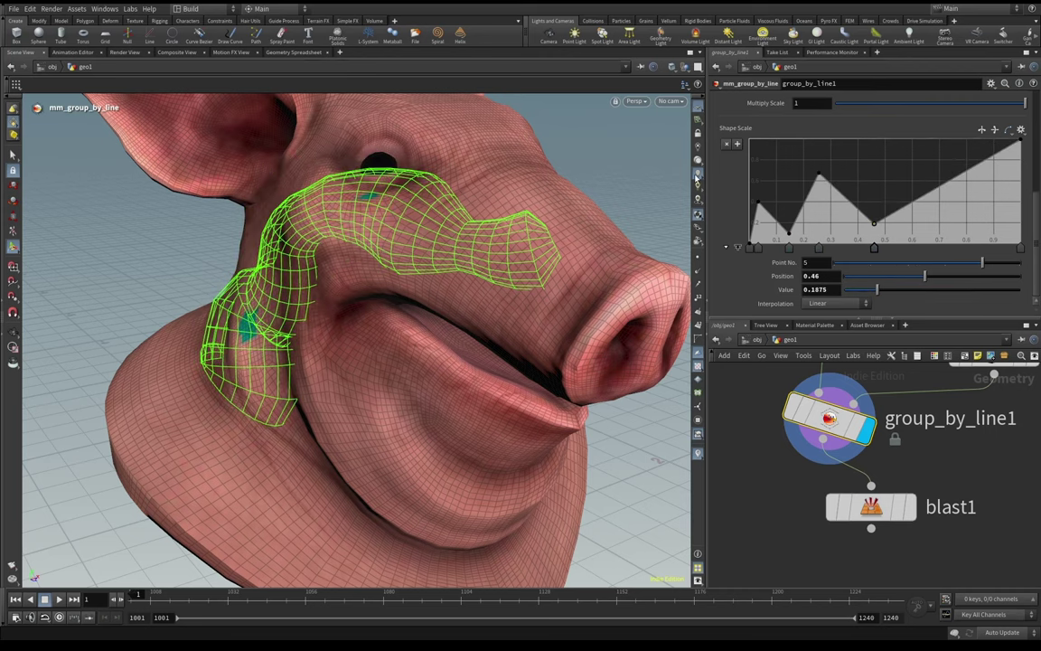
pyautogui.moveTo(831, 185); pyautogui.dragTo(871, 155)
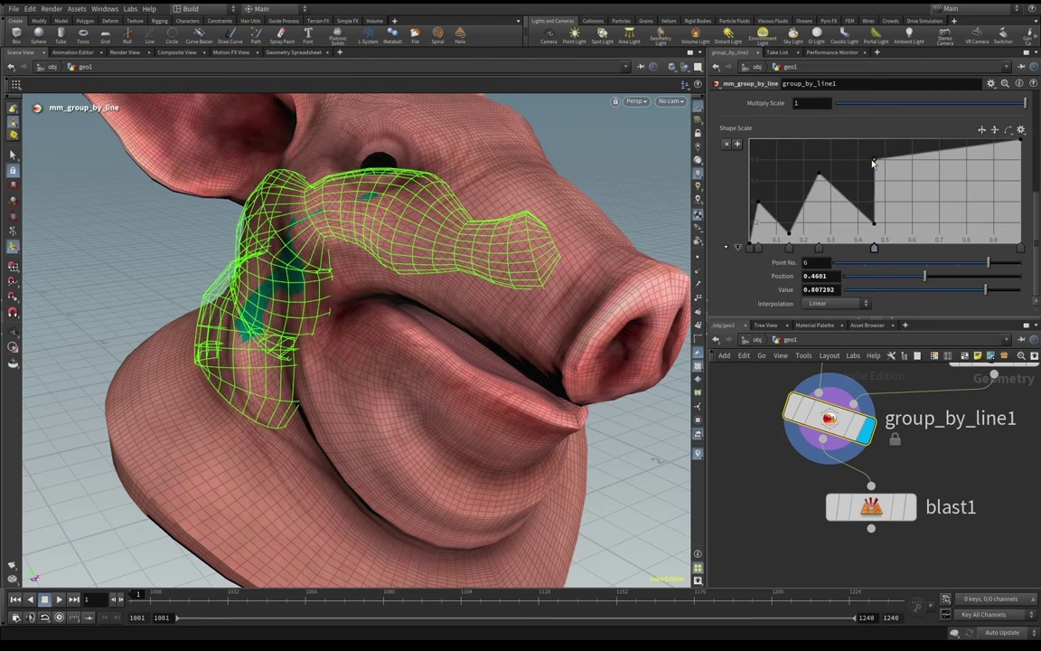
pyautogui.moveTo(945, 147); pyautogui.dragTo(961, 161)
# - Try Expand Group values of 2 and 1 for pighead_group, and settle on 3
pyautogui.scroll(1, 825, 221)
pyautogui.scroll(5, 825, 221)
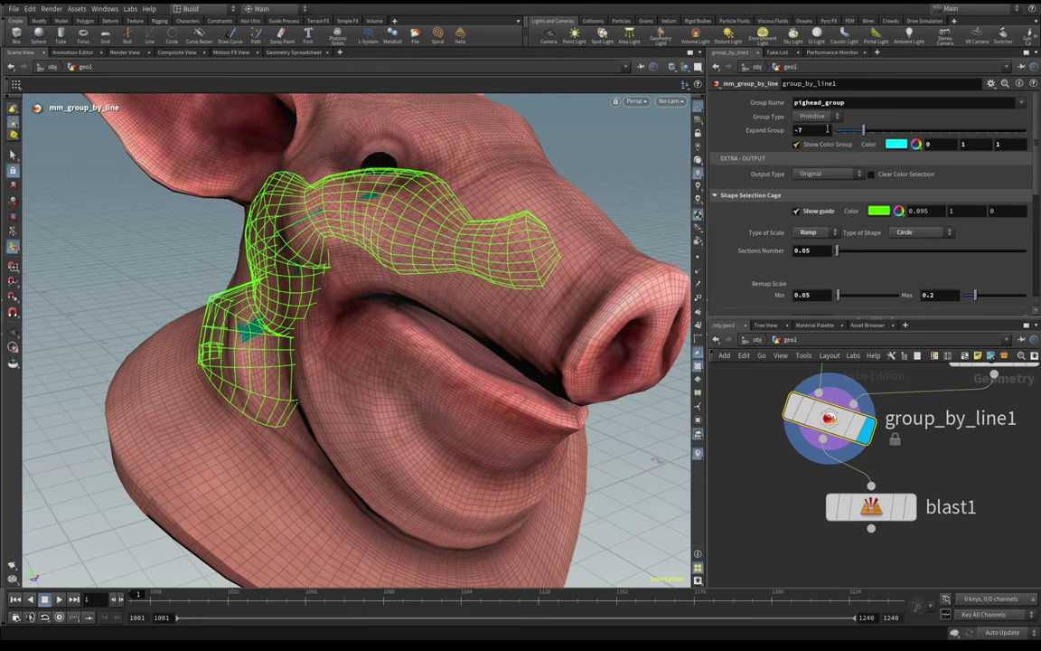
pyautogui.write('2')
pyautogui.press('Return')
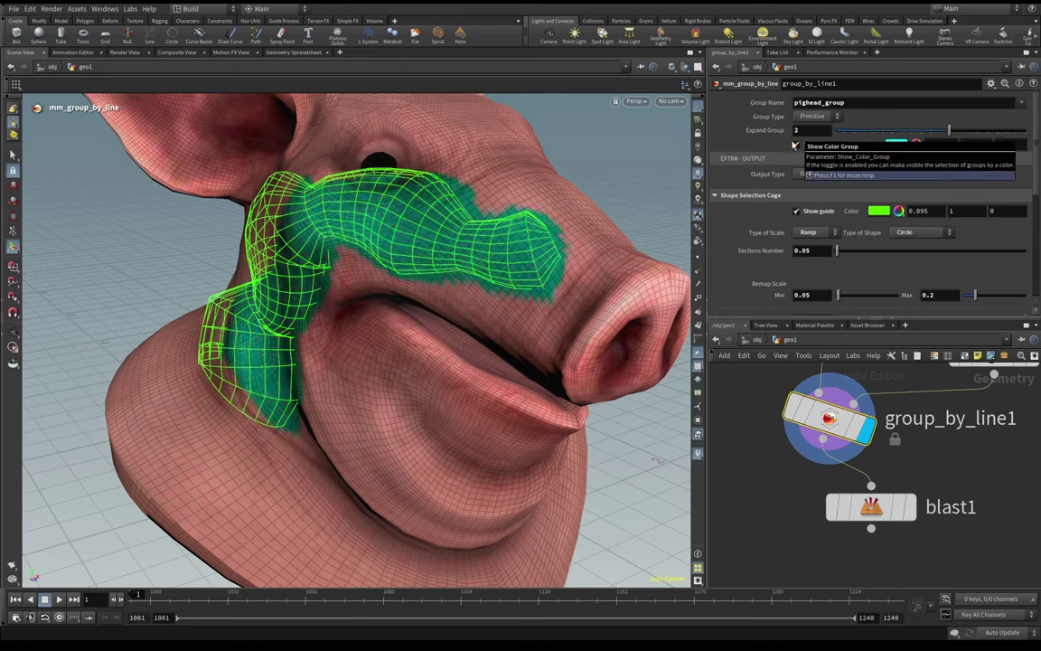
pyautogui.write('1')
pyautogui.press('Return')
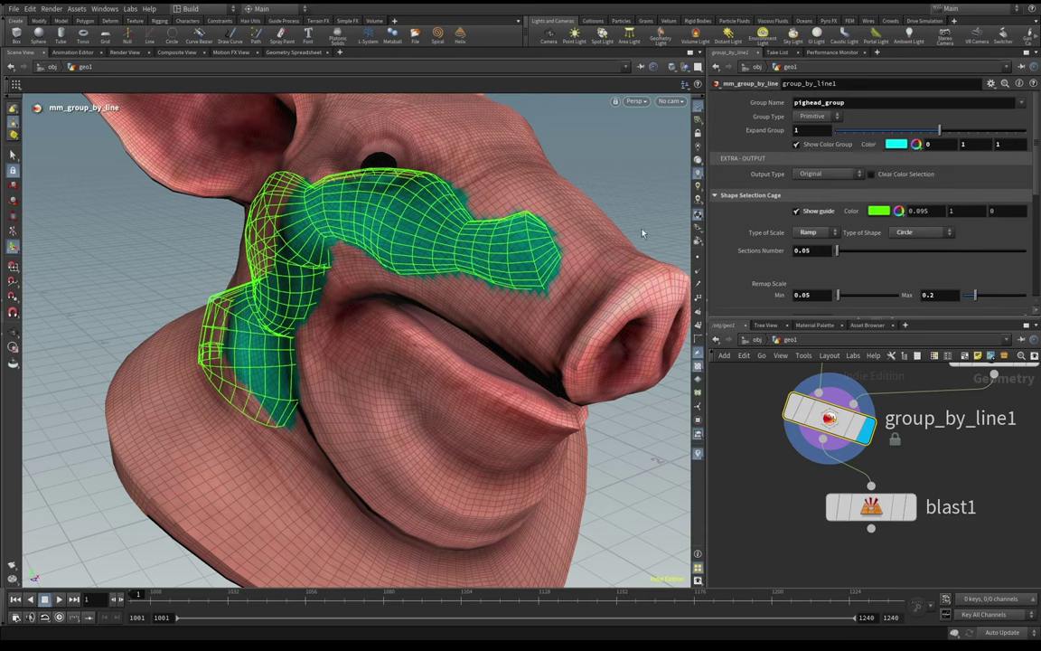
pyautogui.moveTo(947, 133); pyautogui.dragTo(960, 133)
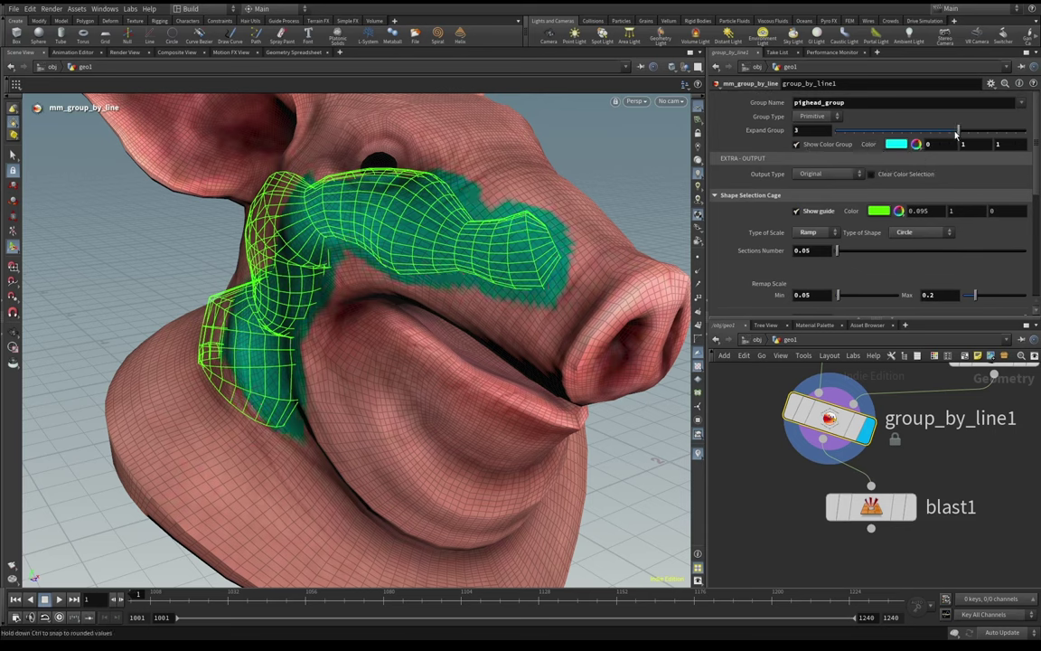
# - Add a Shape Scale ramp point at position 0.914 with value 0.270833, and move point 4 to position 0.242 with value 0.526042
pyautogui.scroll(-5, 825, 218)
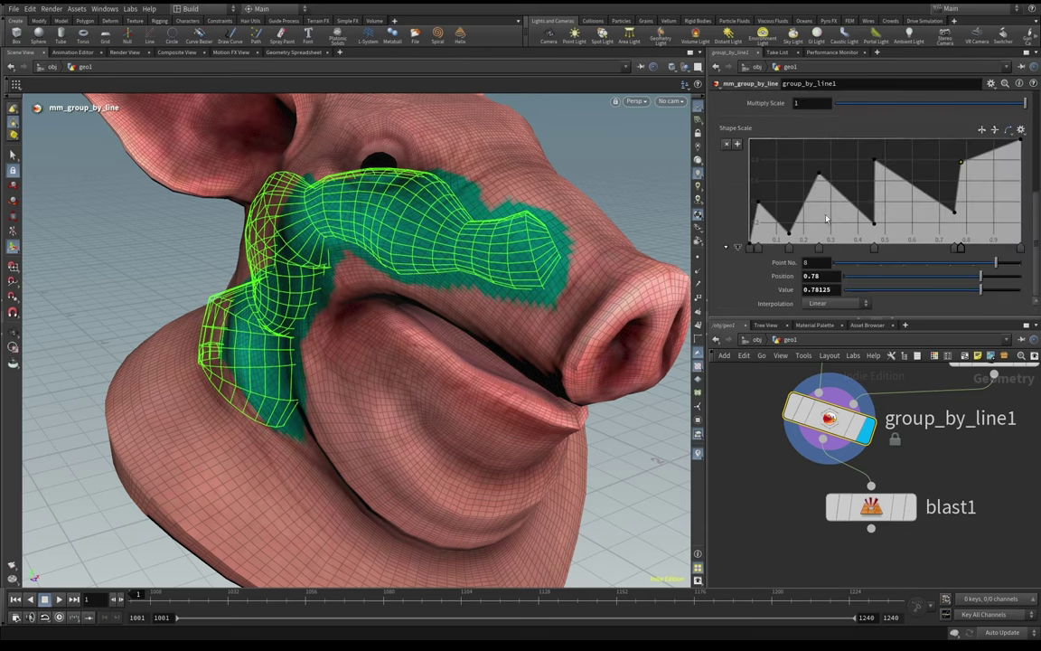
pyautogui.moveTo(973, 168); pyautogui.dragTo(997, 217)
pyautogui.moveTo(412, 279); pyautogui.dragTo(568, 226)
pyautogui.moveTo(252, 348)
pyautogui.mouseDown()
pyautogui.moveTo(272, 270)
pyautogui.moveTo(346, 235)
pyautogui.moveTo(488, 235)
pyautogui.mouseUp()
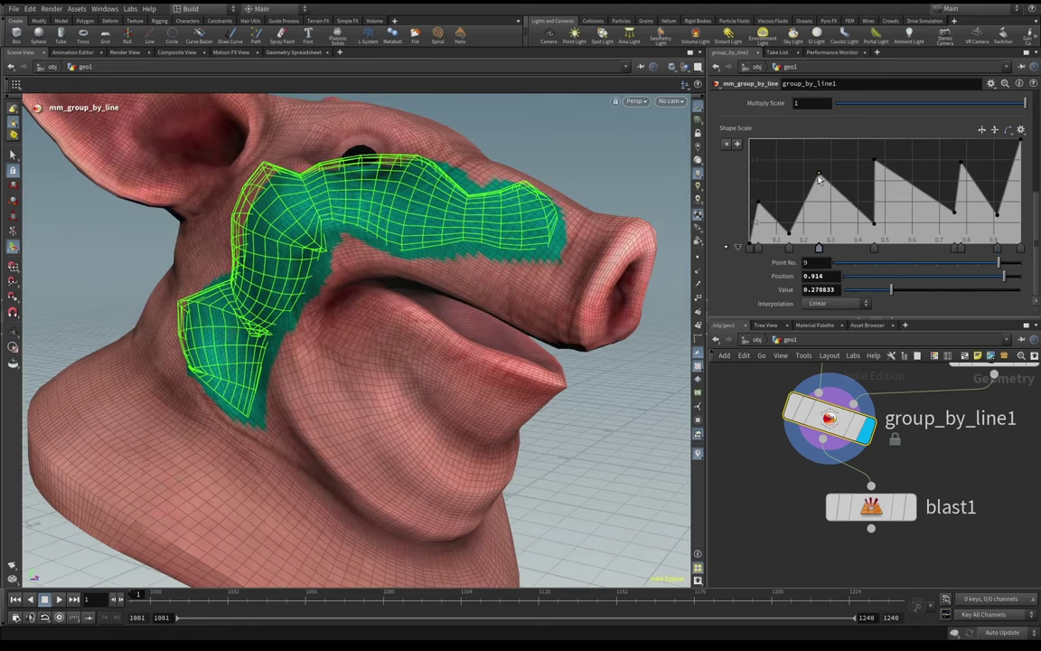
pyautogui.moveTo(819, 179); pyautogui.dragTo(816, 189)
# - Set the interpolation of ramp point 4 to Monotone Cubic and of point 5 to B-Spline
pyautogui.click(836, 303)
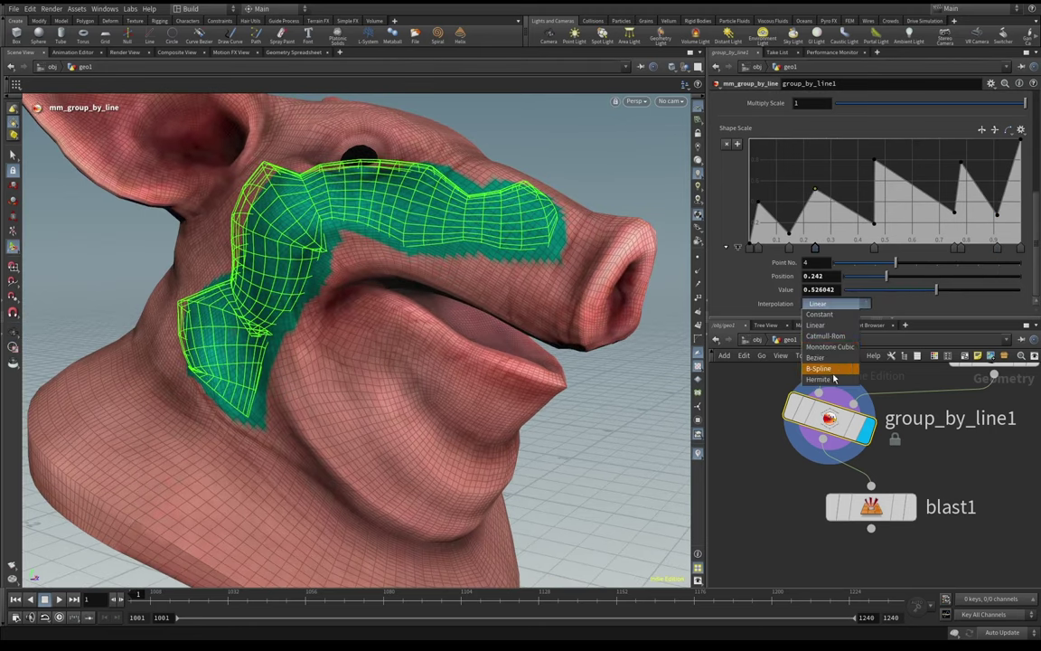
pyautogui.click(829, 346)
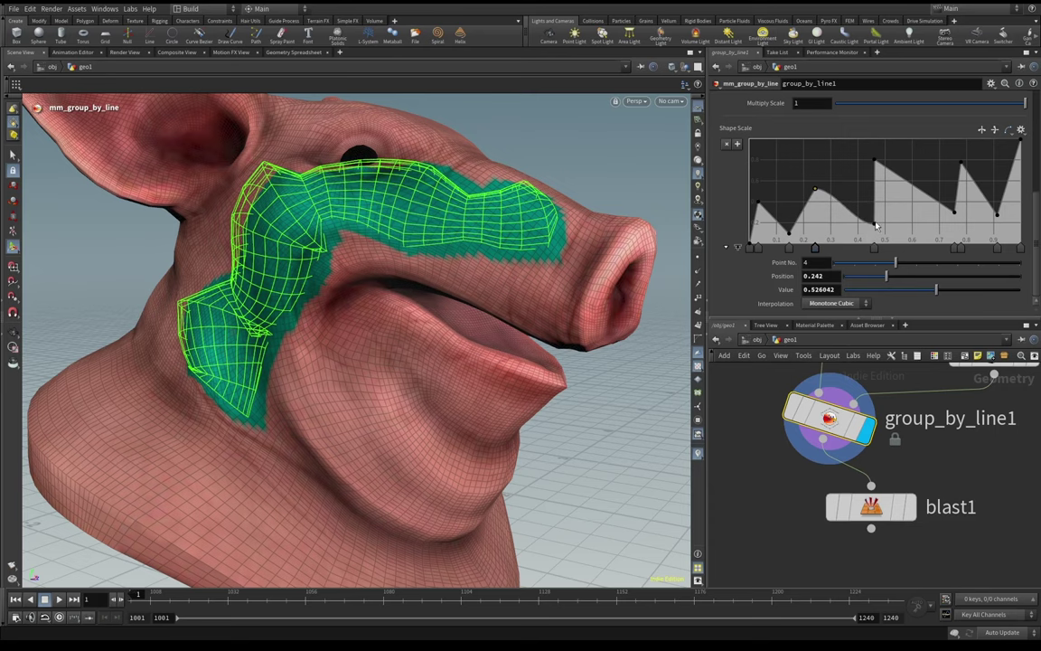
pyautogui.click(874, 225)
pyautogui.click(833, 303)
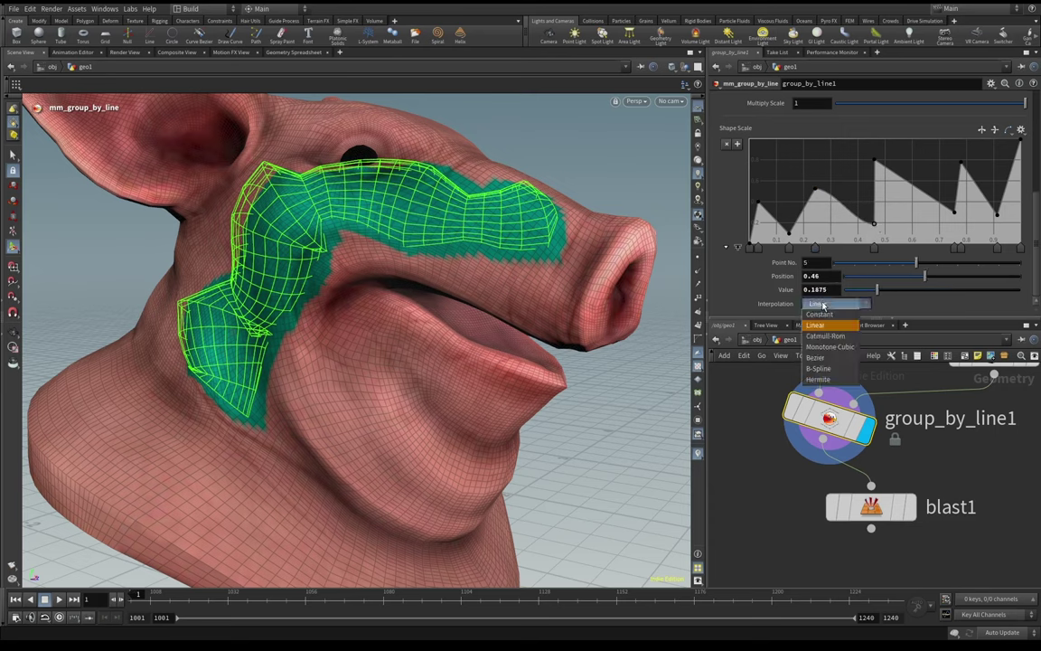
pyautogui.click(822, 369)
# - Add a Shape Scale ramp point and place it at position 0.622 with value 0.901042
pyautogui.click(875, 161)
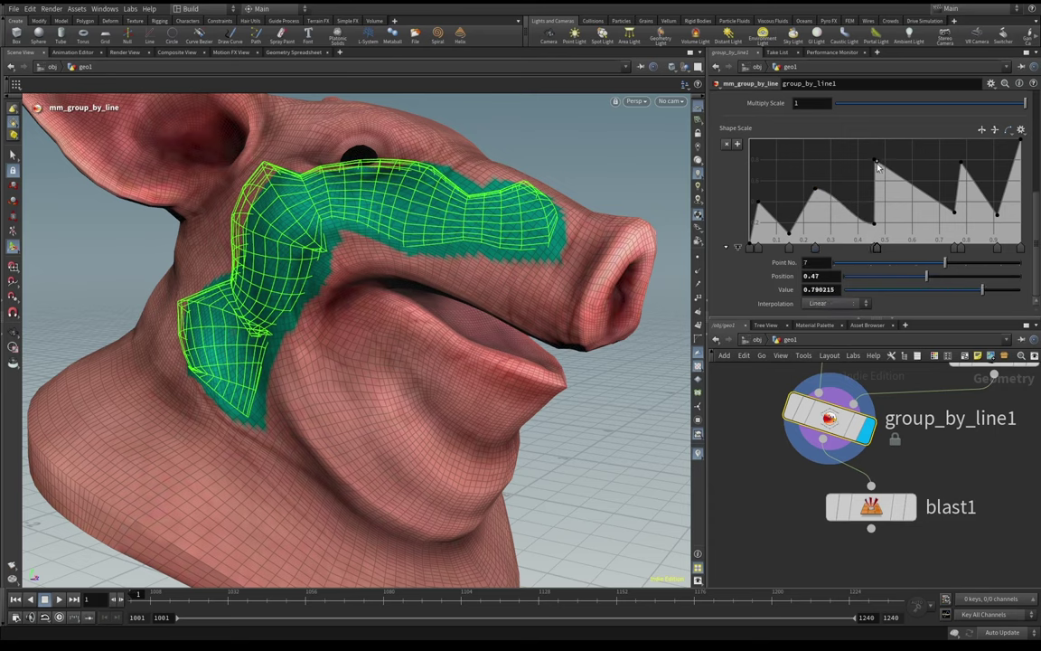
pyautogui.moveTo(884, 169); pyautogui.dragTo(918, 153)
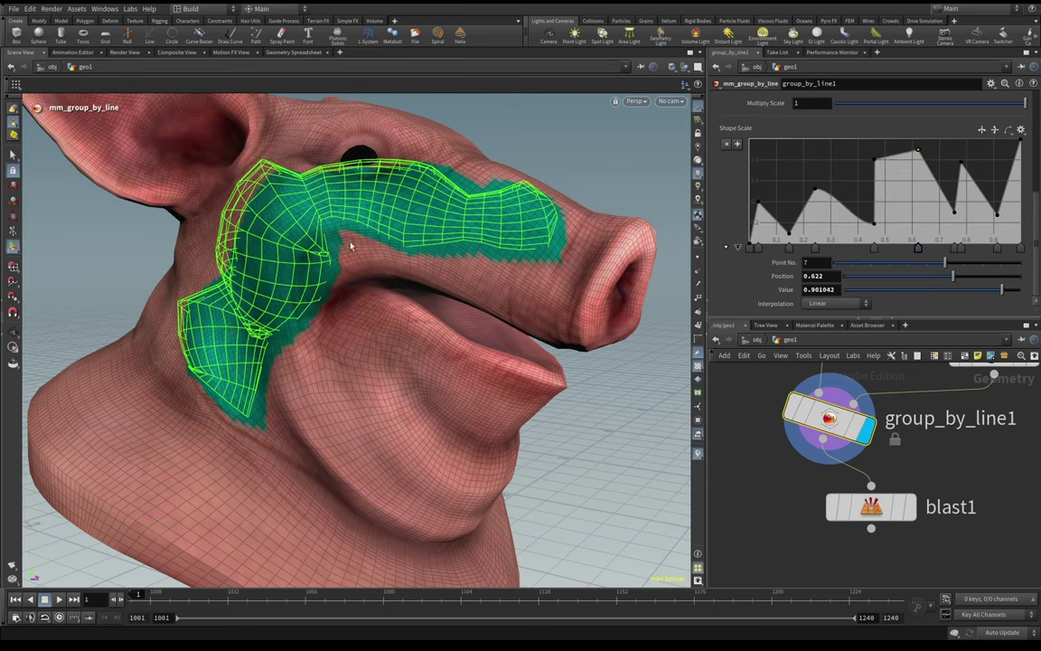
pyautogui.moveTo(351, 245); pyautogui.dragTo(300, 416)
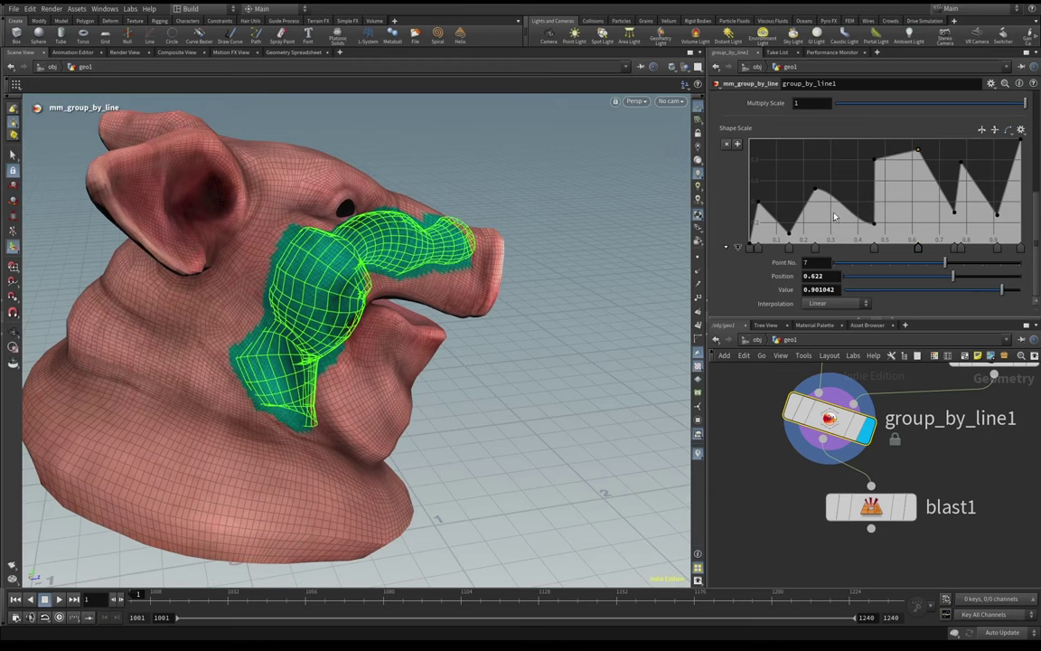
# - Enable Clear Color Selection and set the output type to ISO Selected to isolate the grouped part of the pig head
pyautogui.scroll(5, 802, 192)
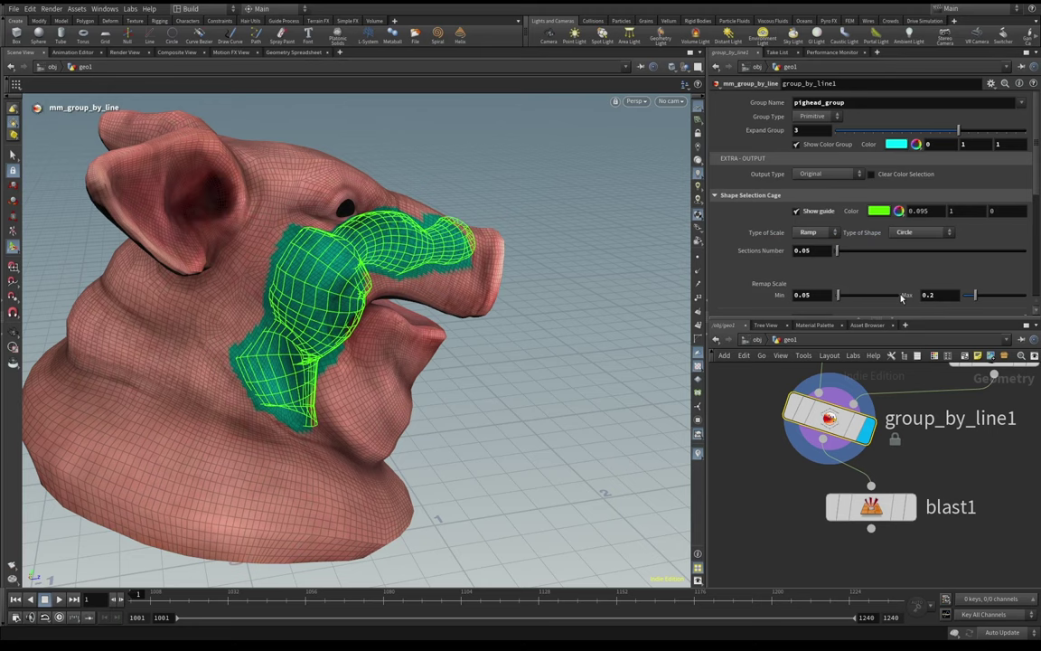
pyautogui.click(871, 175)
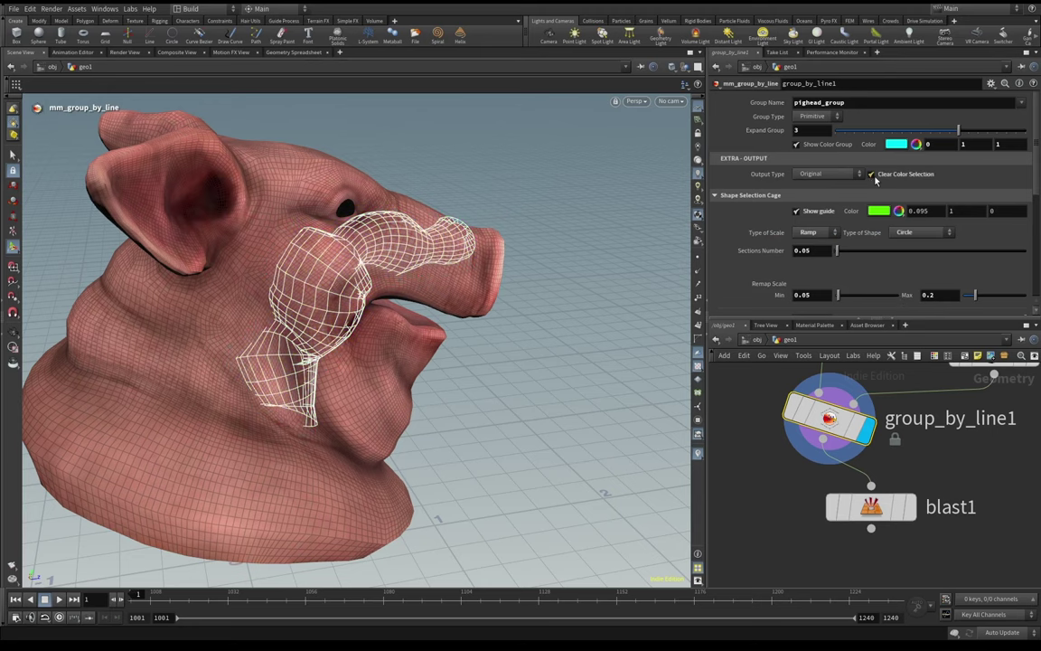
pyautogui.click(831, 177)
pyautogui.click(827, 199)
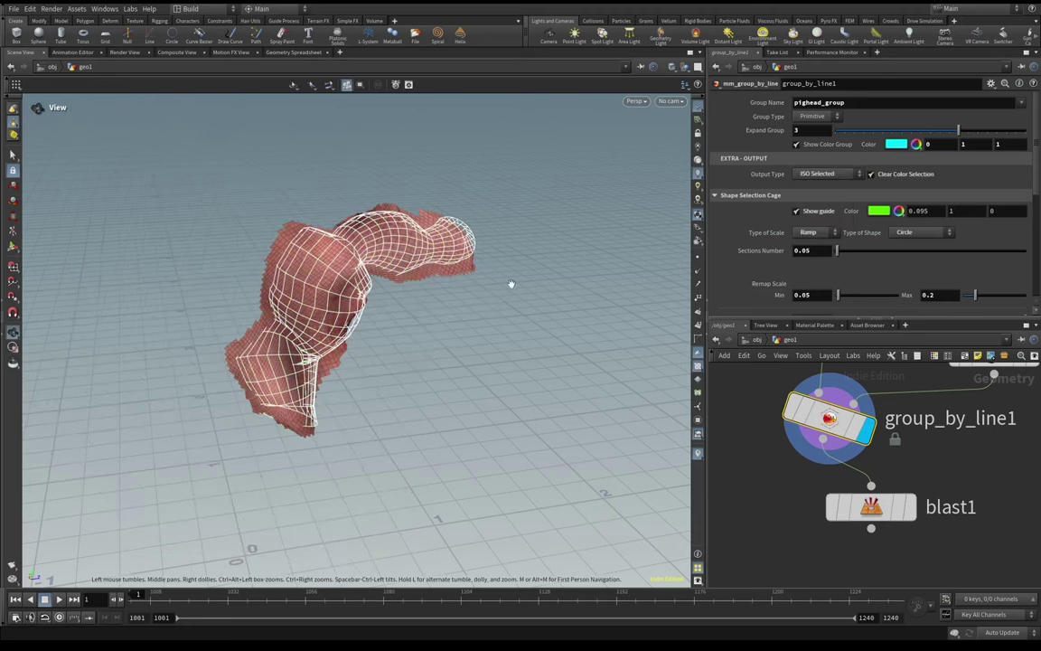
# - Examine the isolated mesh strip and its surrounding cage from several angles and distances
pyautogui.keyDown('alt'); pyautogui.moveTo(512, 284); pyautogui.dragTo(396, 269); pyautogui.keyUp('alt')
pyautogui.keyDown('alt'); pyautogui.moveTo(396, 269); pyautogui.dragTo(523, 257, button='right'); pyautogui.keyUp('alt')
pyautogui.keyDown('alt'); pyautogui.moveTo(522, 258); pyautogui.dragTo(428, 280); pyautogui.keyUp('alt')
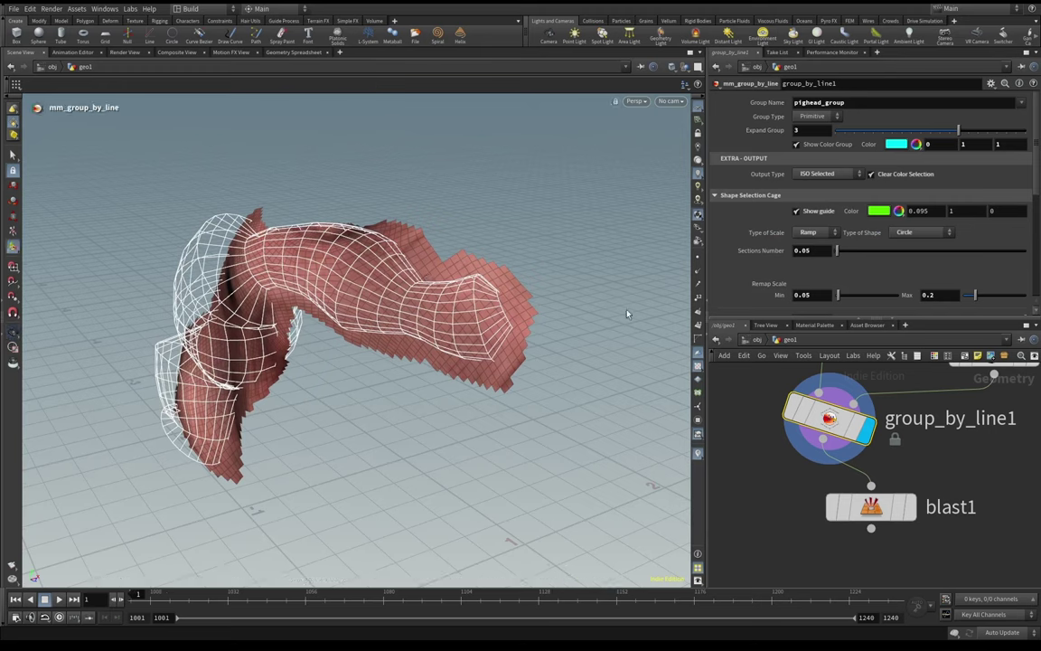
pyautogui.keyDown('alt'); pyautogui.moveTo(617, 352); pyautogui.dragTo(442, 355); pyautogui.keyUp('alt')
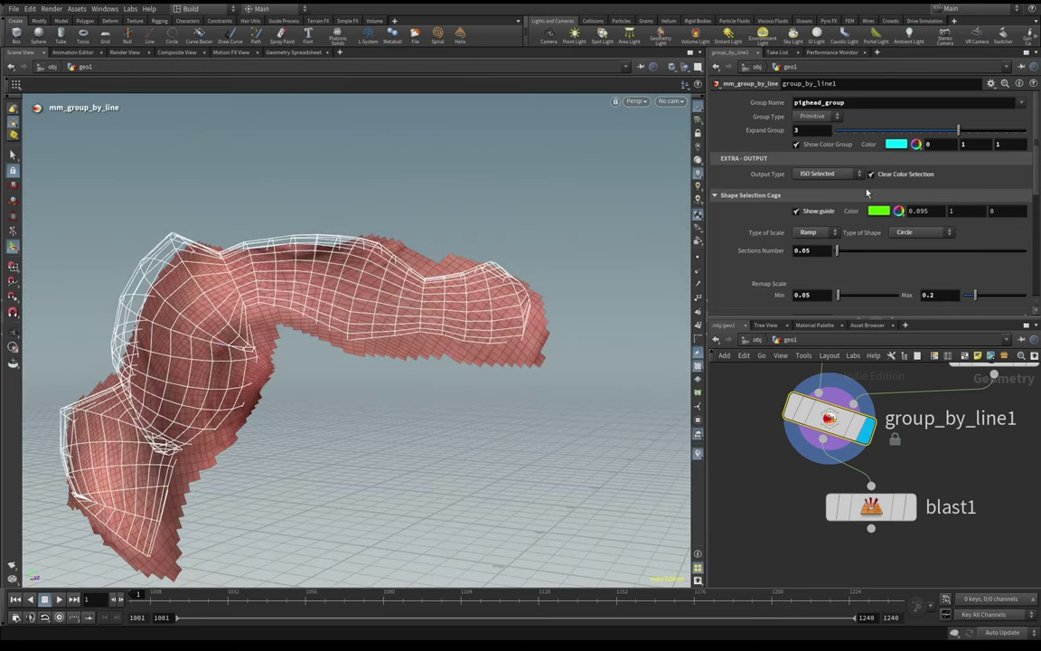
pyautogui.keyDown('alt'); pyautogui.moveTo(318, 361); pyautogui.dragTo(360, 322, button='middle'); pyautogui.keyUp('alt')
pyautogui.keyDown('alt'); pyautogui.moveTo(359, 321); pyautogui.dragTo(449, 266, button='right'); pyautogui.keyUp('alt')
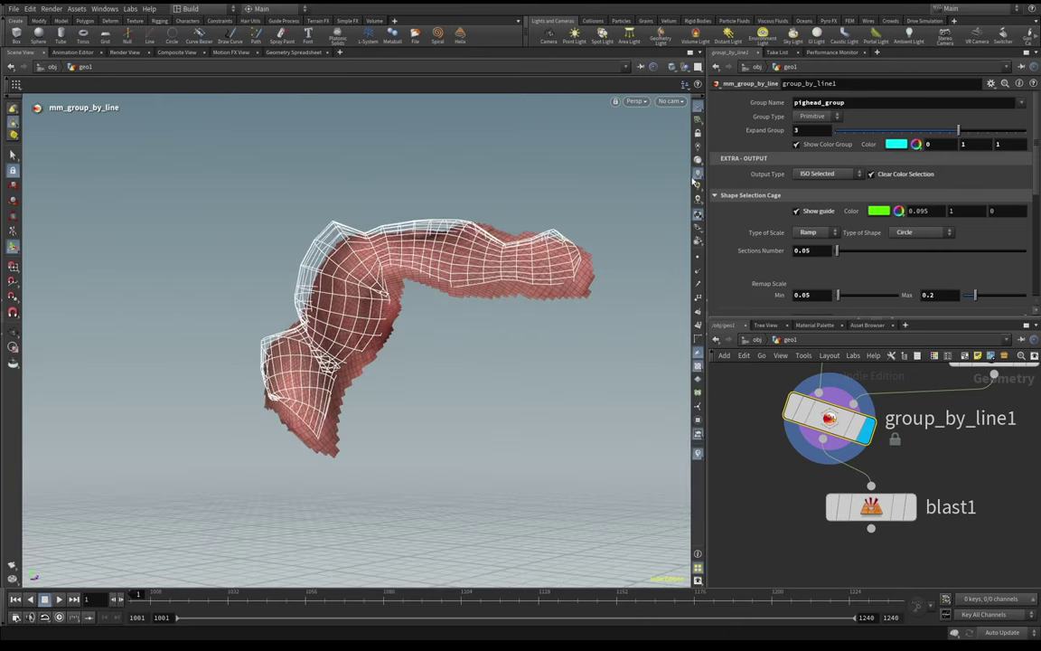
pyautogui.click(870, 173)
pyautogui.press('Escape')
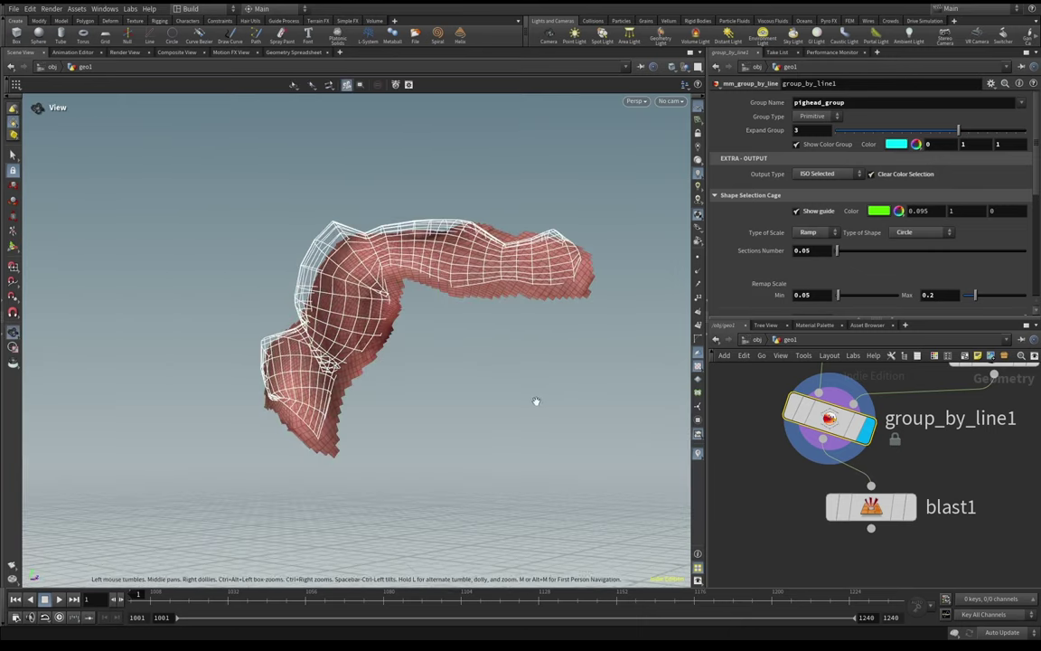
pyautogui.moveTo(537, 399); pyautogui.dragTo(625, 415)
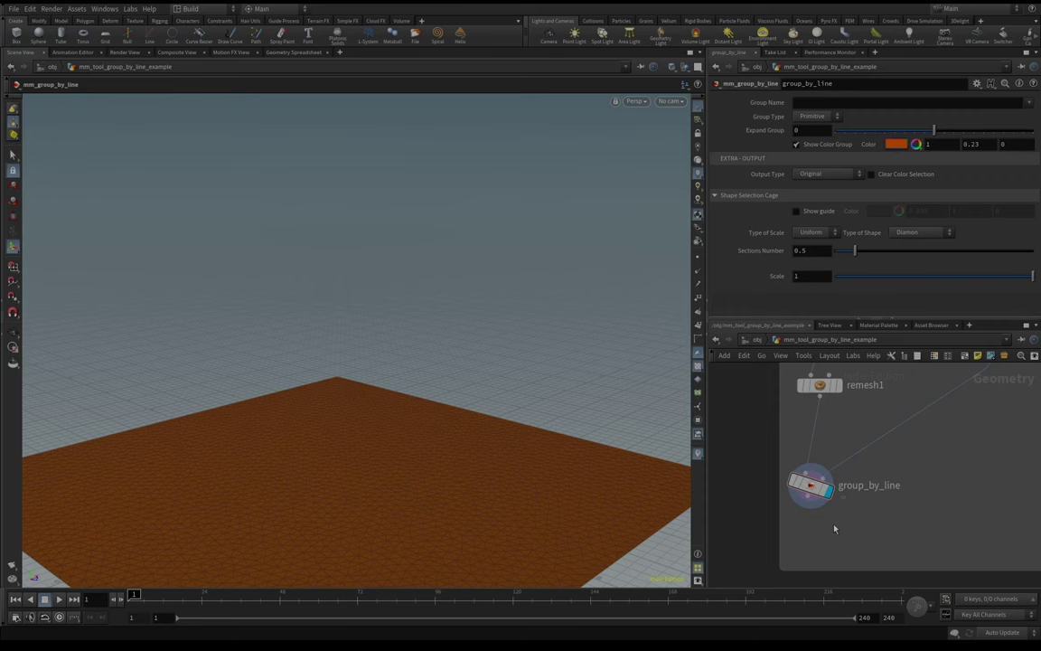
# - Inspect the grid example's network and select the drawcurve1 node to show the curve that feeds group_by_line
pyautogui.moveTo(834, 524); pyautogui.dragTo(829, 543, button='middle')
pyautogui.moveTo(936, 481); pyautogui.dragTo(756, 528)
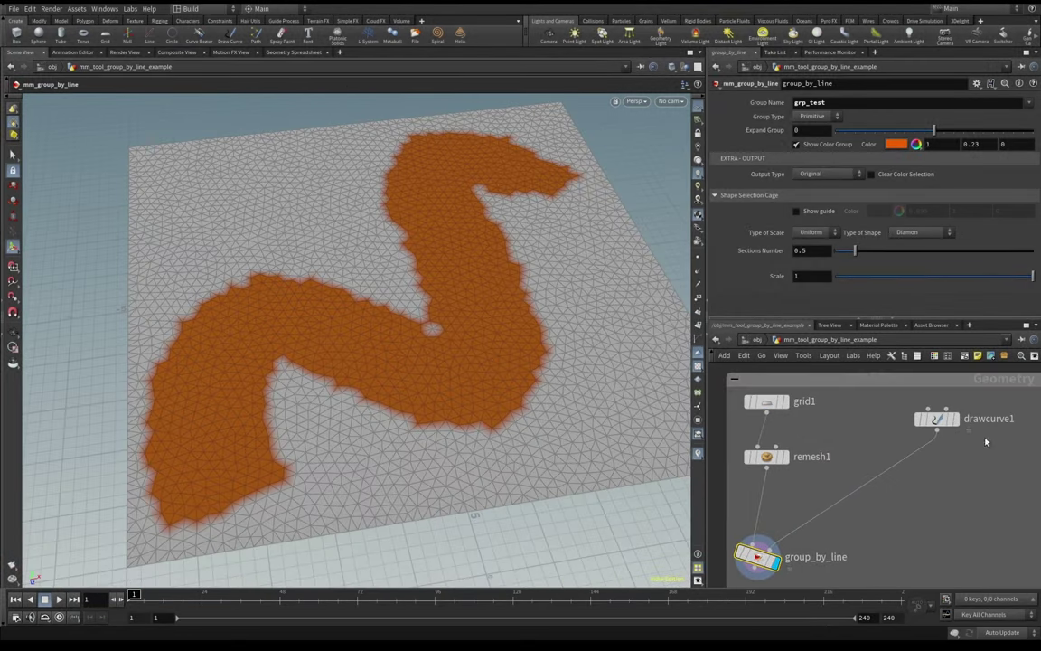
pyautogui.click(936, 421)
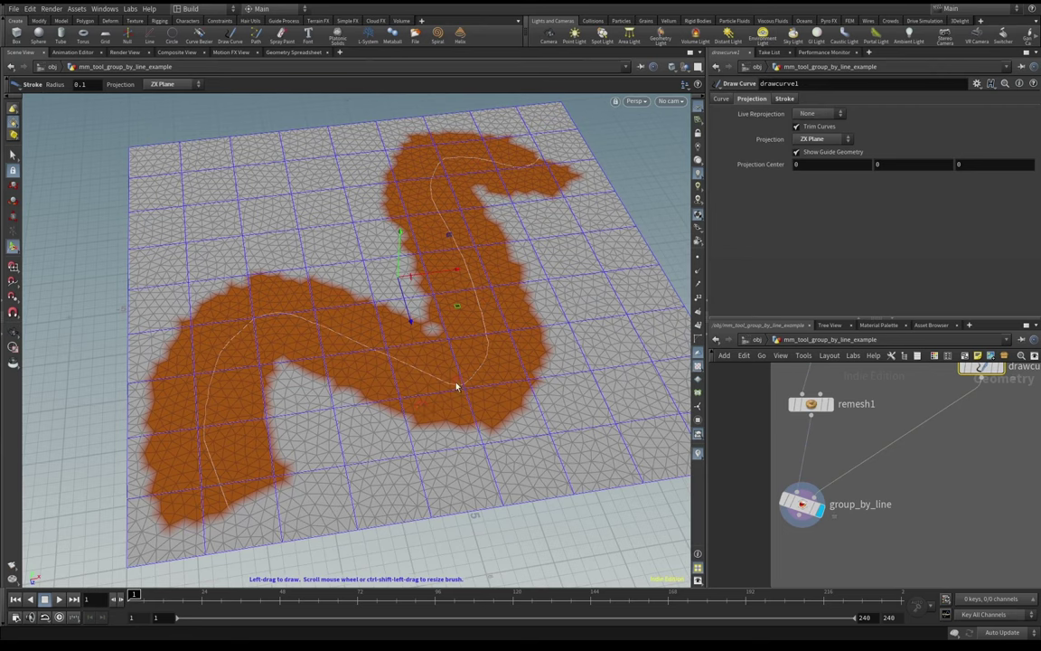
# - Select the group_by_line node of the grid example and show its shape selection cage guide
pyautogui.moveTo(852, 478); pyautogui.dragTo(879, 461, button='middle')
pyautogui.moveTo(929, 476); pyautogui.dragTo(818, 511)
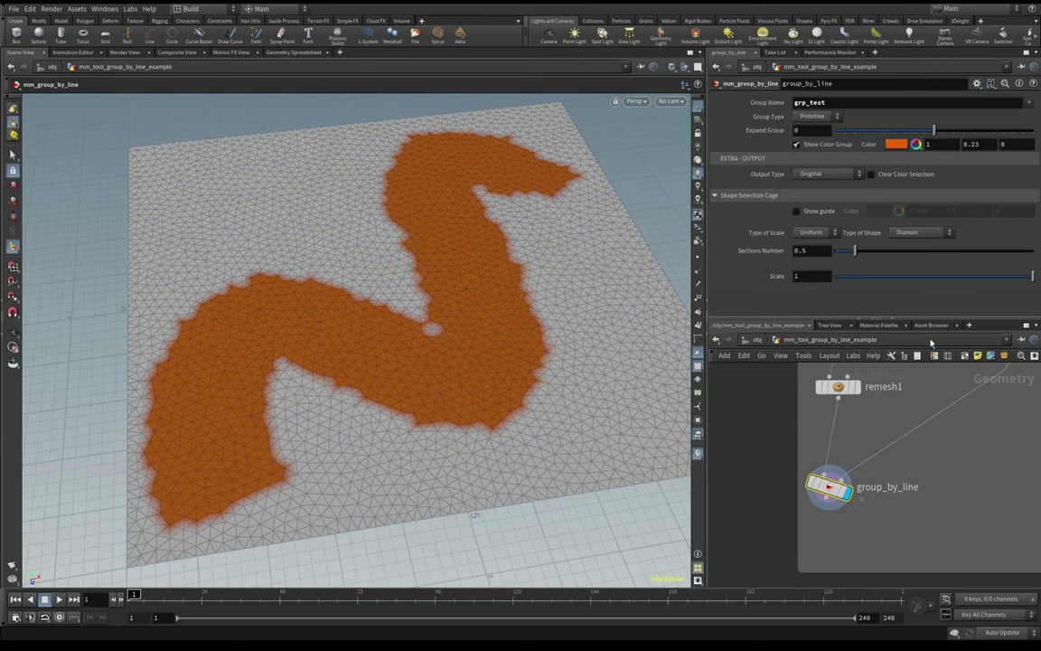
pyautogui.click(796, 211)
pyautogui.moveTo(845, 542); pyautogui.dragTo(845, 394, button='middle')
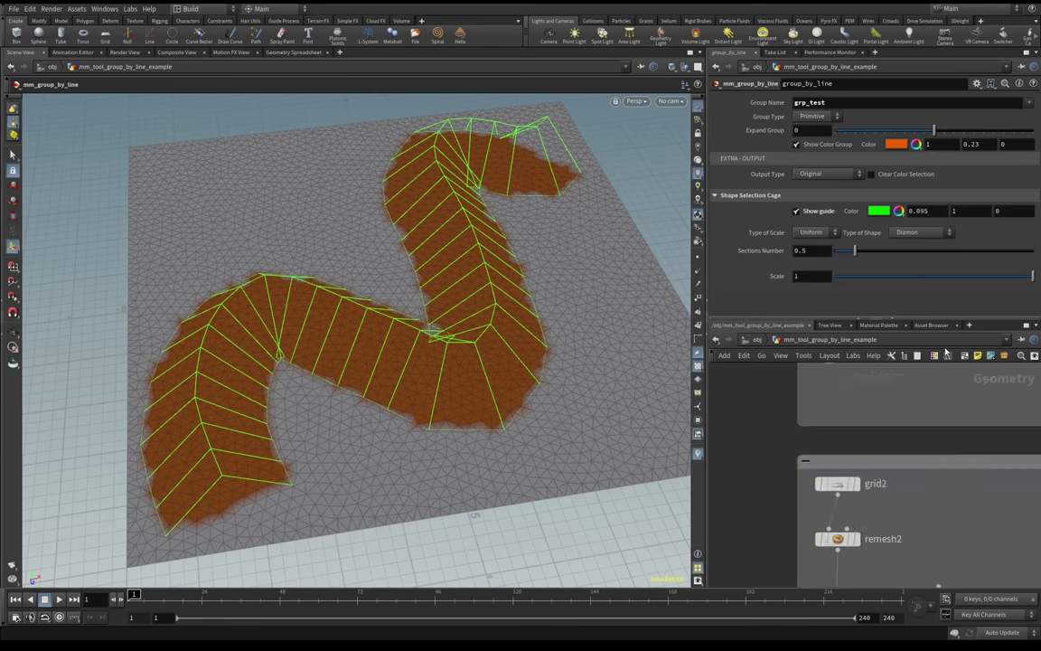
# - Display the group_by_line1 node of the second grid example and select curve1 to inspect the Bezier curve feeding it
pyautogui.scroll(-2, 886, 452)
pyautogui.moveTo(904, 535); pyautogui.dragTo(885, 451, button='middle')
pyautogui.moveTo(876, 546); pyautogui.dragTo(883, 439, button='middle')
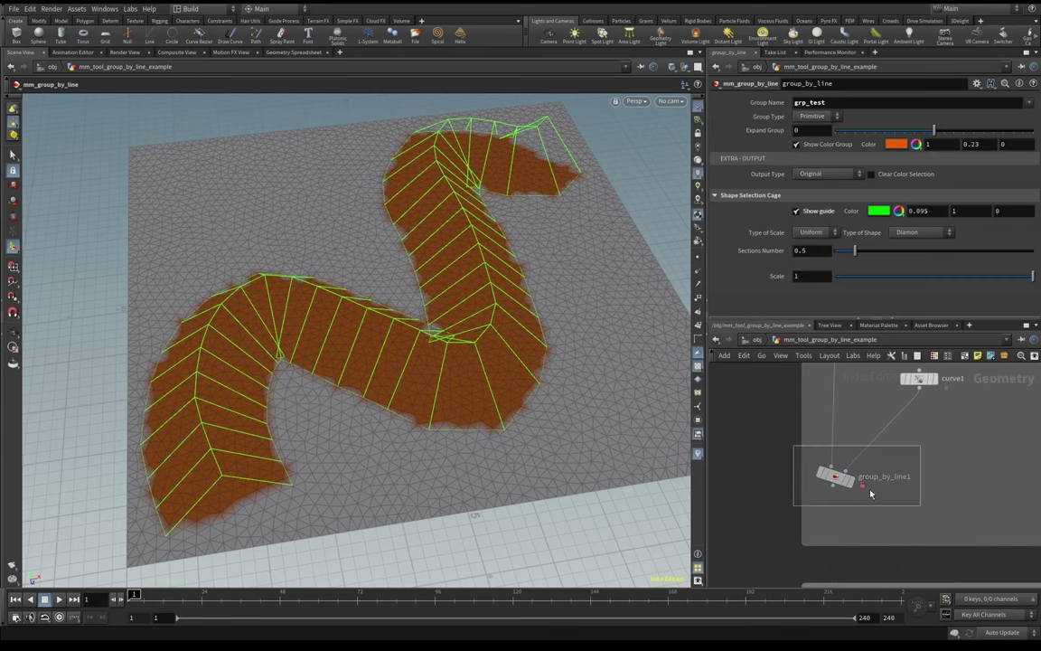
pyautogui.click(837, 479)
pyautogui.click(919, 377)
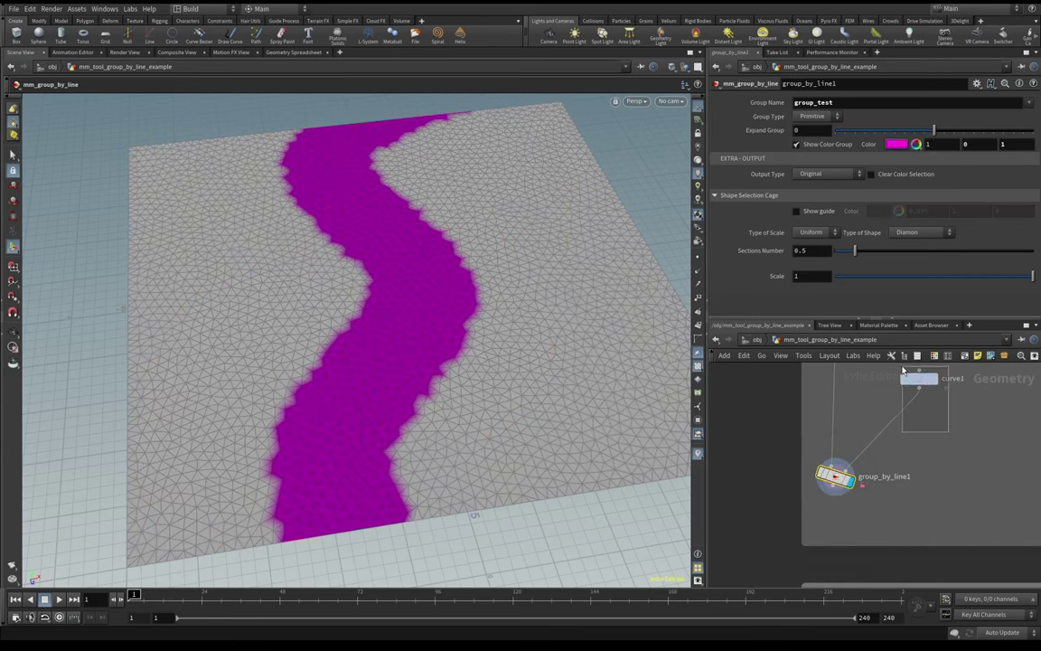
pyautogui.keyDown('alt'); pyautogui.moveTo(466, 254); pyautogui.dragTo(297, 255, button='right'); pyautogui.keyUp('alt')
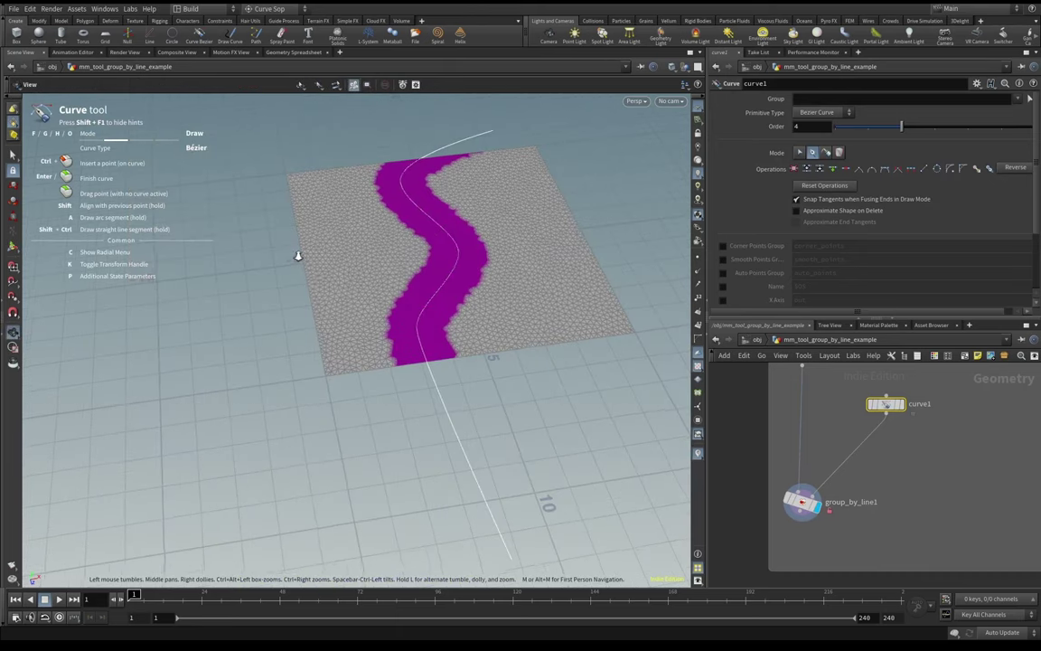
pyautogui.keyDown('alt'); pyautogui.moveTo(297, 255); pyautogui.dragTo(540, 239); pyautogui.keyUp('alt')
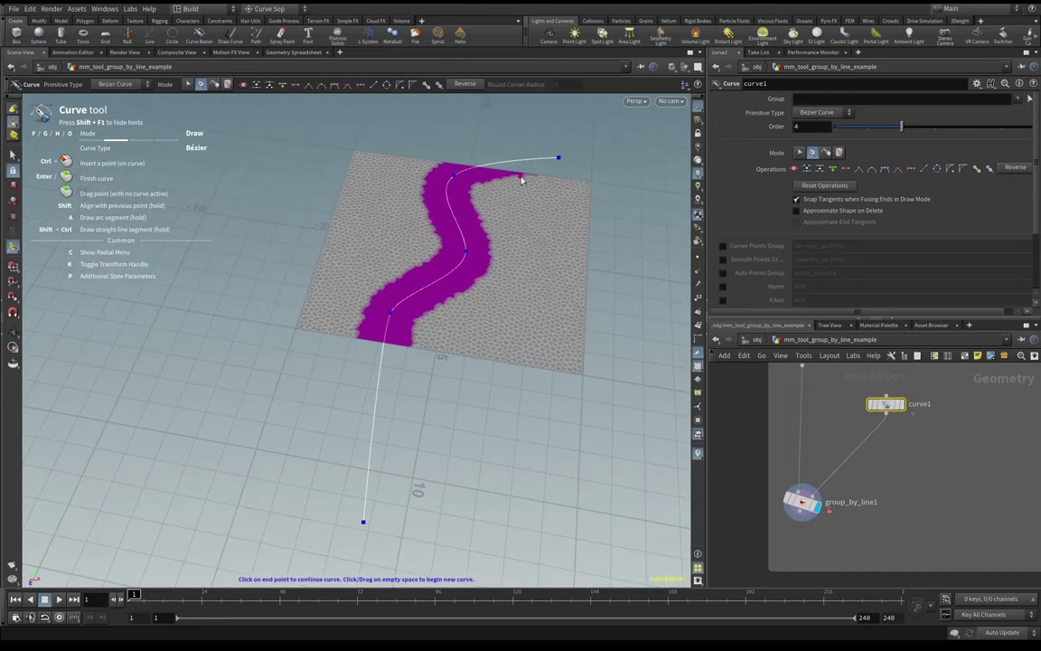
# - Show group_by_line1's selection cage guide, set its shape type to Circle+Smooth, and hide the guide again
pyautogui.moveTo(911, 488); pyautogui.dragTo(928, 489, button='middle')
pyautogui.moveTo(910, 470); pyautogui.dragTo(745, 548)
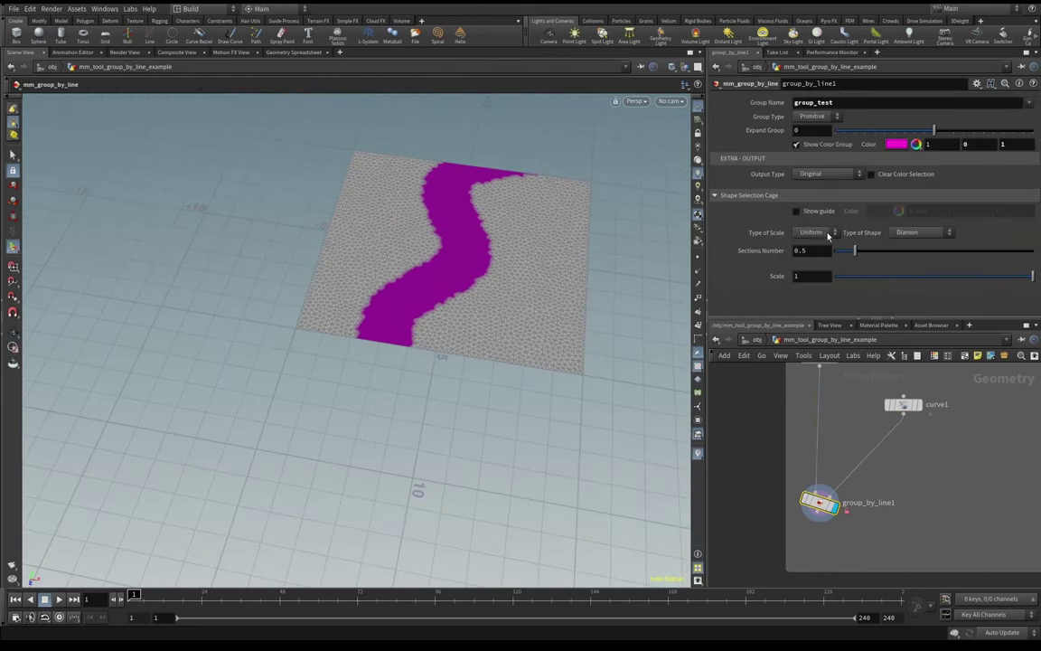
pyautogui.click(797, 210)
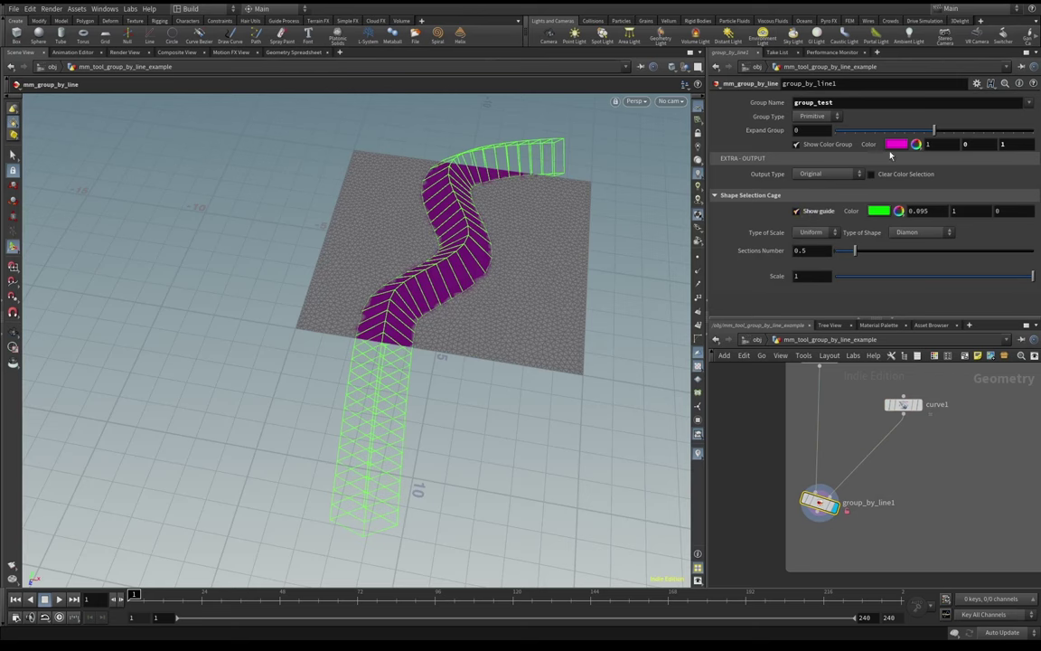
pyautogui.click(913, 233)
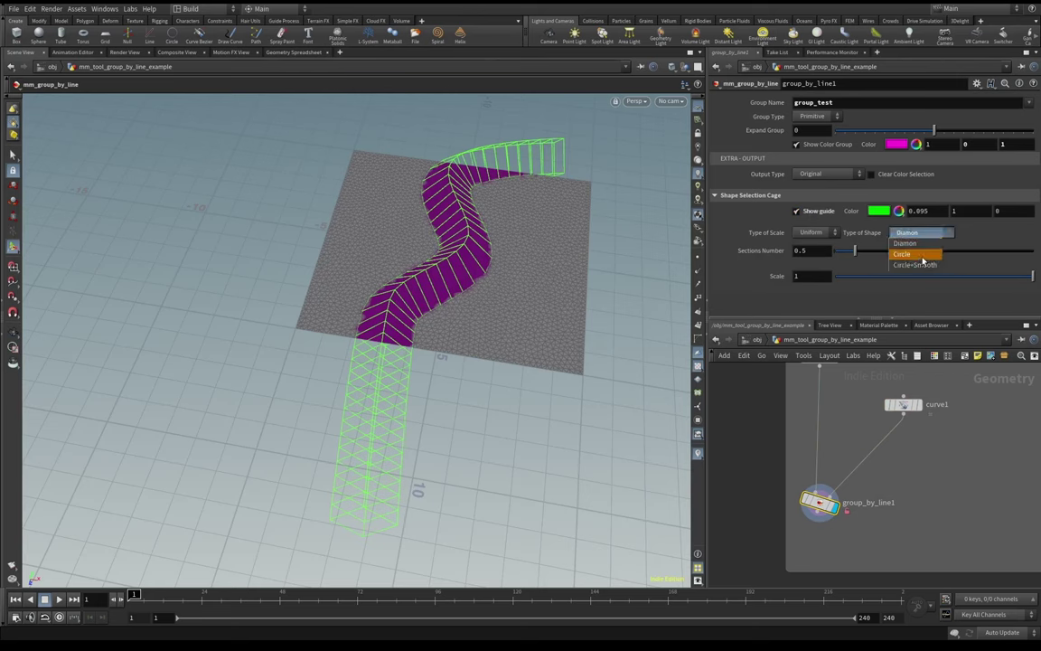
pyautogui.click(914, 261)
pyautogui.click(917, 233)
pyautogui.click(924, 261)
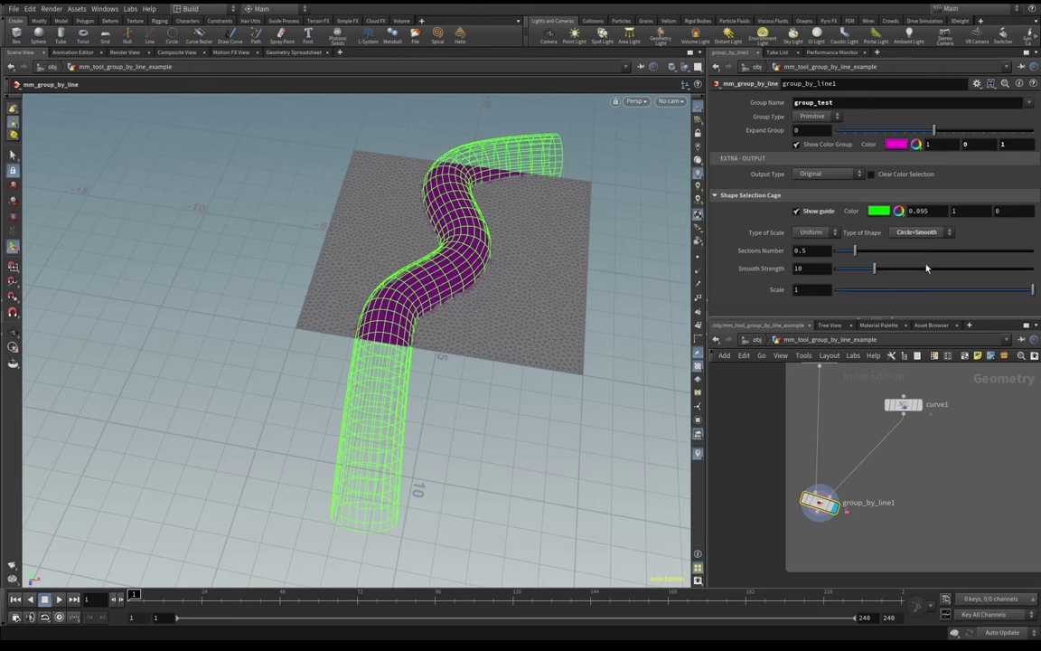
pyautogui.moveTo(939, 516); pyautogui.dragTo(897, 388, button='middle')
pyautogui.click(799, 211)
# - Display the group_by_line2 node of the third example and examine its grouping together with the merged line1 and line2 inputs
pyautogui.moveTo(866, 516); pyautogui.dragTo(834, 347, button='middle')
pyautogui.moveTo(879, 466); pyautogui.dragTo(972, 449, button='middle')
pyautogui.click(814, 431)
pyautogui.click(978, 431)
pyautogui.moveTo(877, 458); pyautogui.dragTo(830, 516)
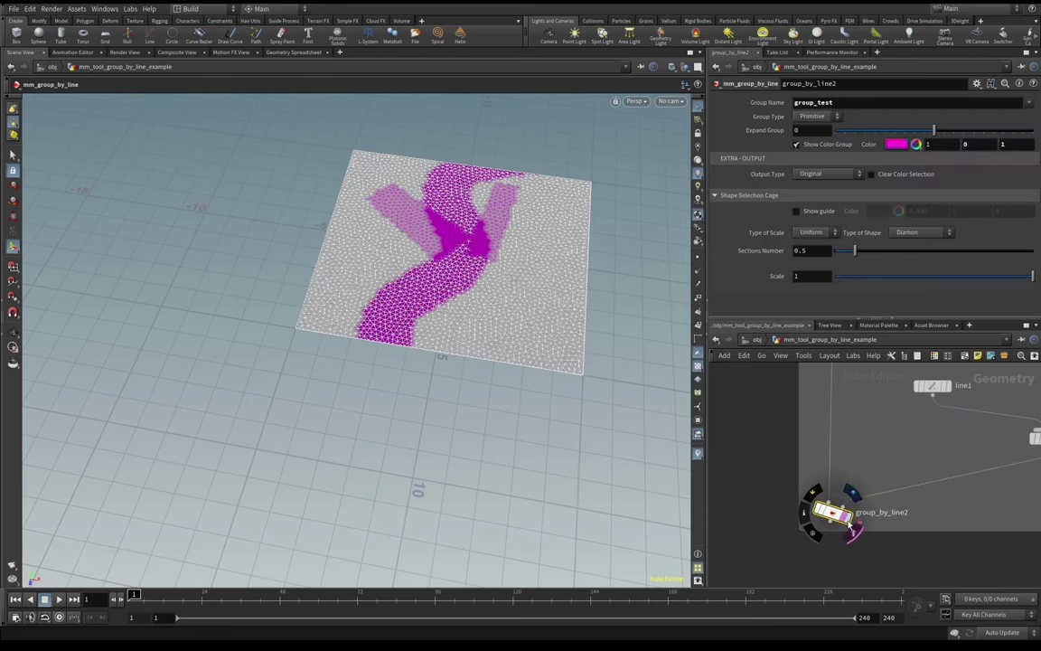
pyautogui.click(853, 494)
pyautogui.press('Escape')
pyautogui.moveTo(568, 363); pyautogui.dragTo(538, 297)
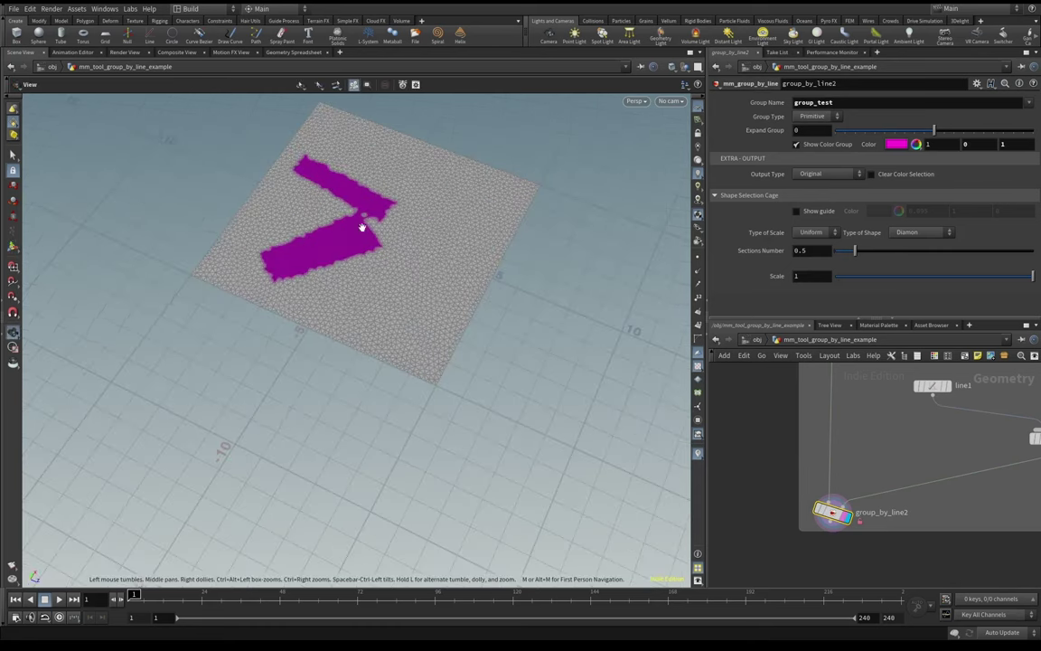
pyautogui.keyDown('alt'); pyautogui.moveTo(362, 227); pyautogui.dragTo(351, 341, button='middle'); pyautogui.keyUp('alt')
pyautogui.scroll(2, 350, 341)
pyautogui.moveTo(931, 437); pyautogui.dragTo(824, 452, button='middle')
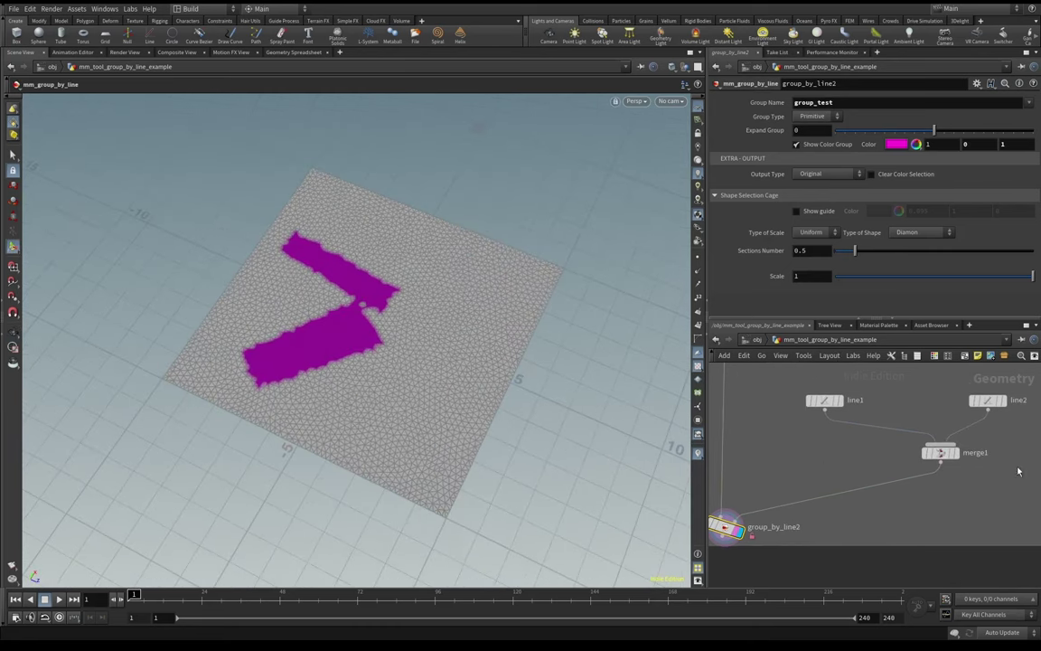
pyautogui.moveTo(830, 464); pyautogui.dragTo(885, 503, button='middle')
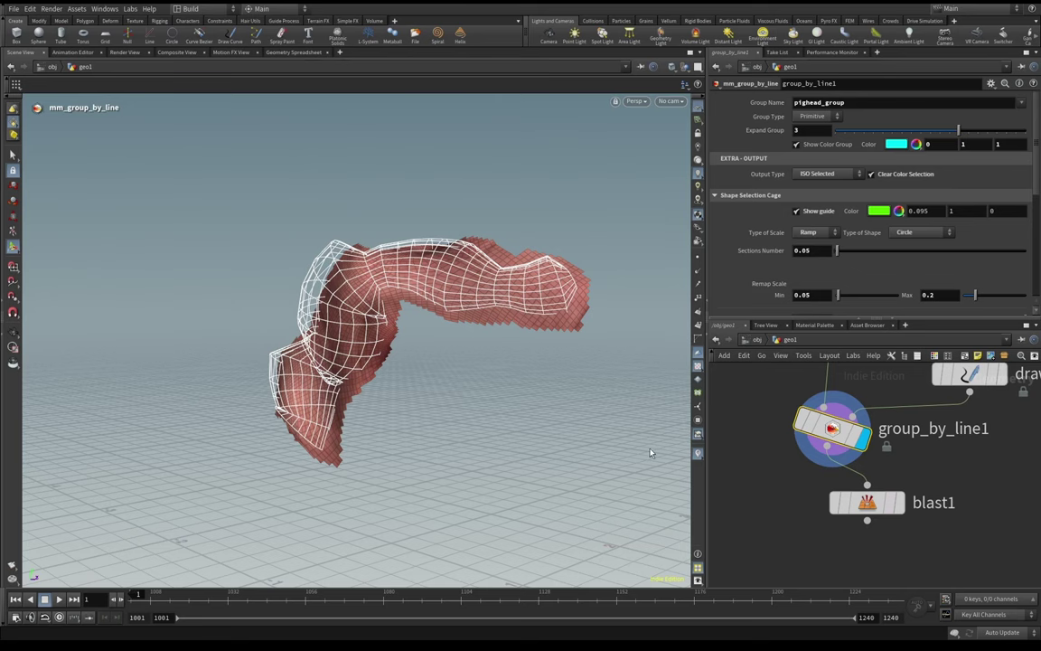
# - Back in the pig head network, delete the intermediate points from the Shape Scale ramp of group_by_line1
pyautogui.moveTo(927, 418); pyautogui.dragTo(915, 459, button='middle')
pyautogui.moveTo(970, 428); pyautogui.dragTo(929, 451, button='middle')
pyautogui.moveTo(904, 517); pyautogui.dragTo(928, 466, button='middle')
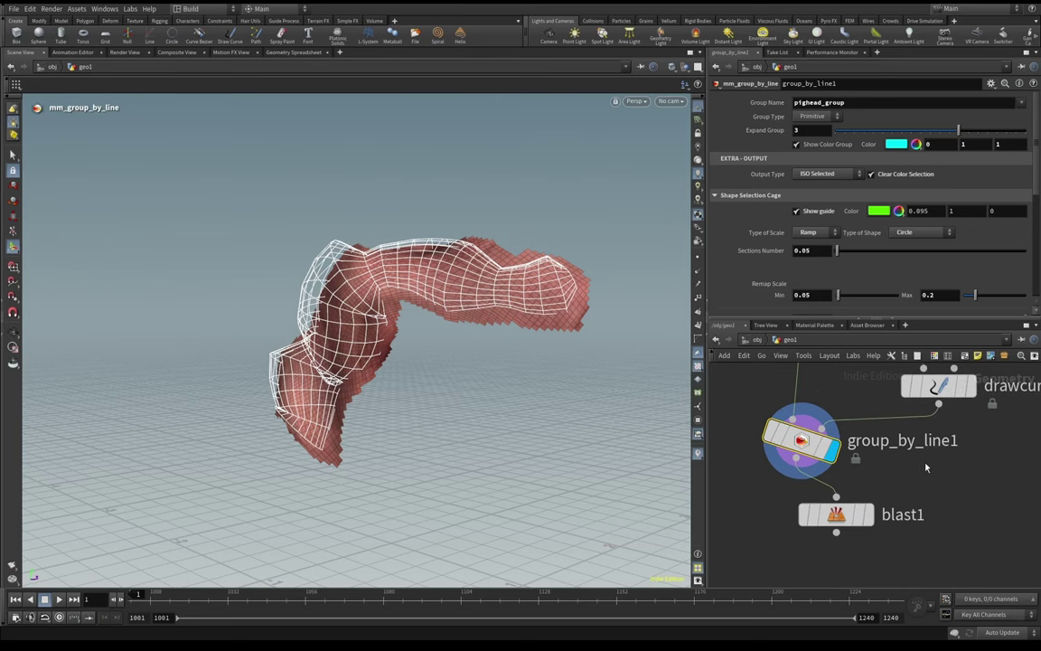
pyautogui.moveTo(882, 476); pyautogui.dragTo(761, 420)
pyautogui.scroll(-5, 764, 217)
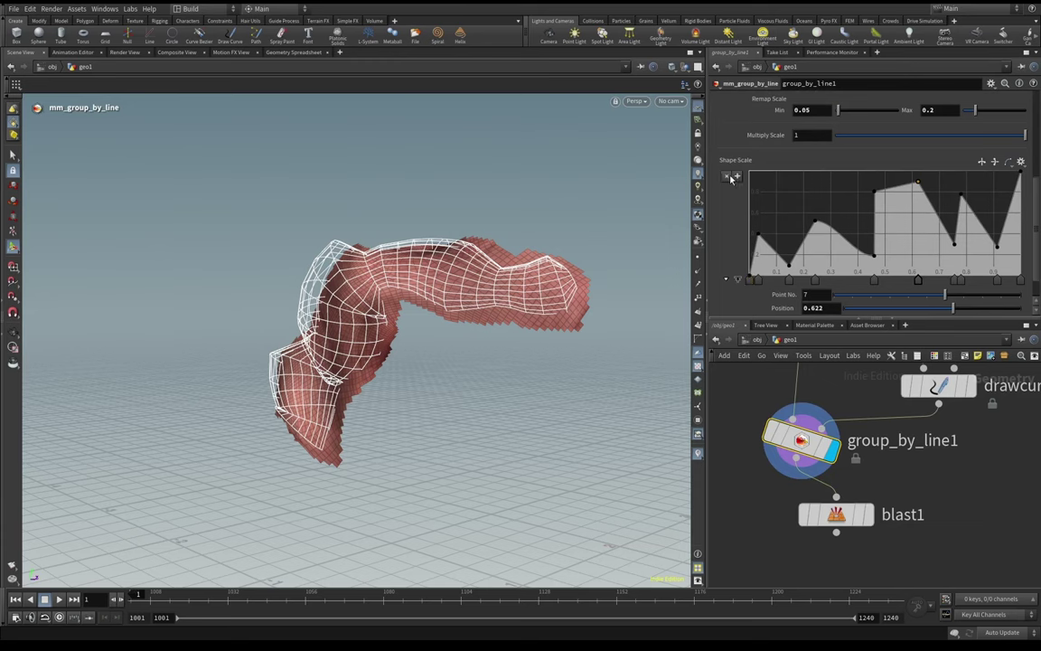
pyautogui.click(729, 176)
pyautogui.click(730, 176)
pyautogui.click(729, 176)
pyautogui.click(729, 177)
pyautogui.click(729, 176)
pyautogui.click(729, 176)
pyautogui.click(729, 177)
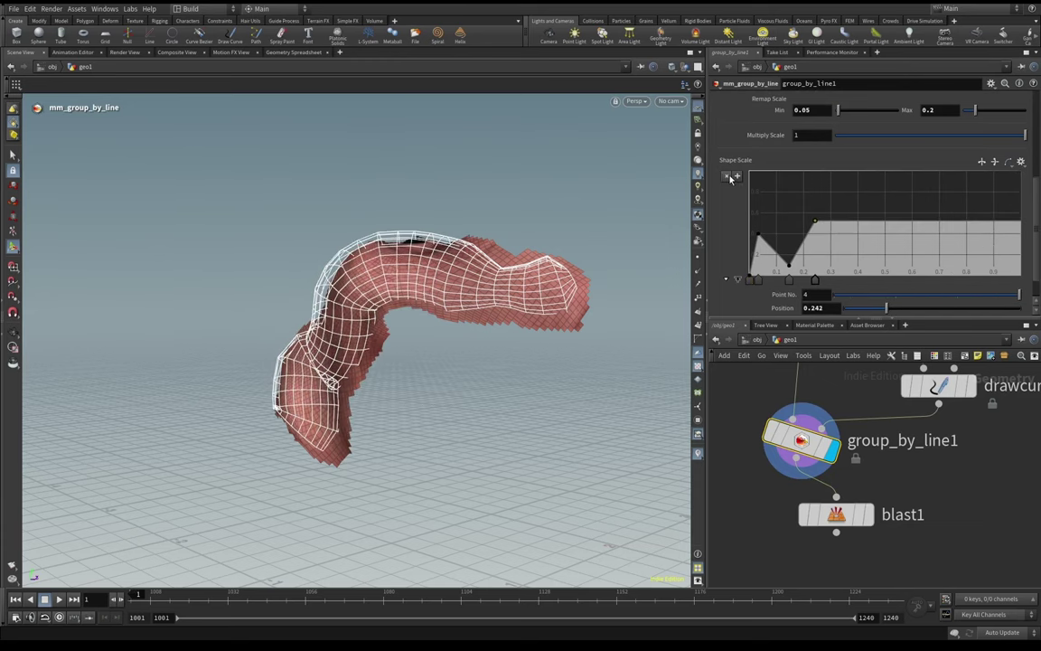
pyautogui.click(730, 177)
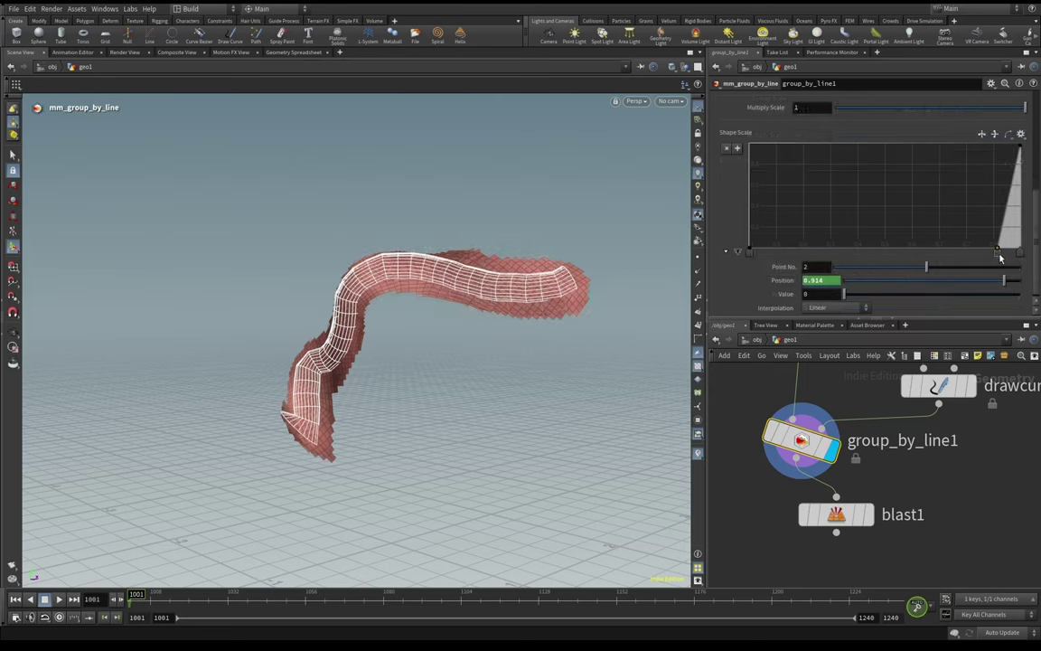
# - Key the Shape Scale ramp's point 2 at position 0.016 on frame 1076
pyautogui.click(370, 593)
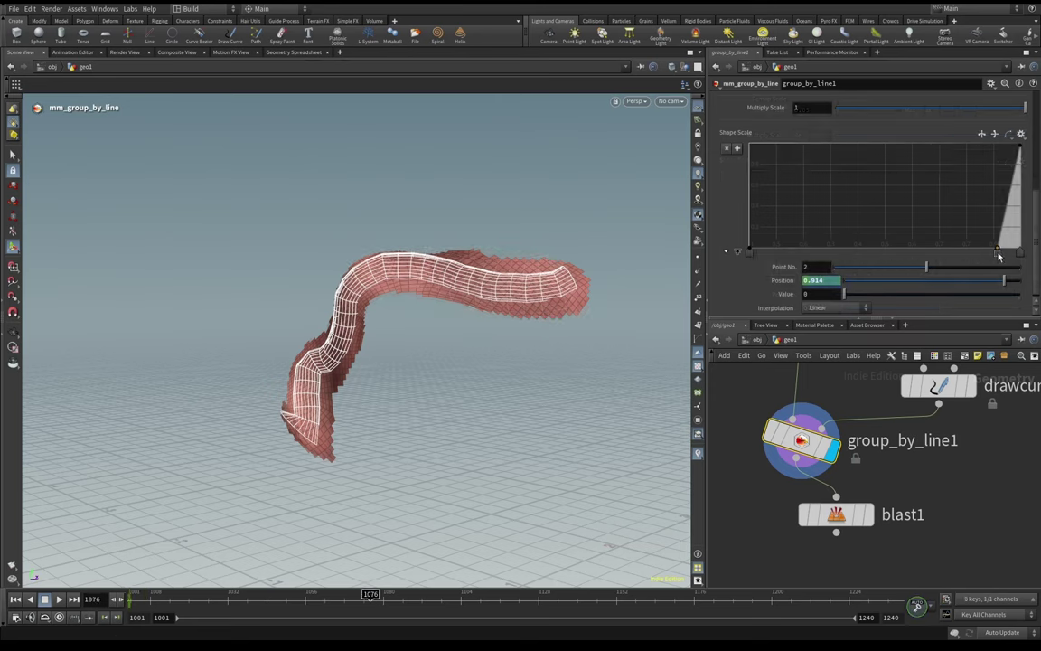
pyautogui.moveTo(999, 258); pyautogui.dragTo(755, 264)
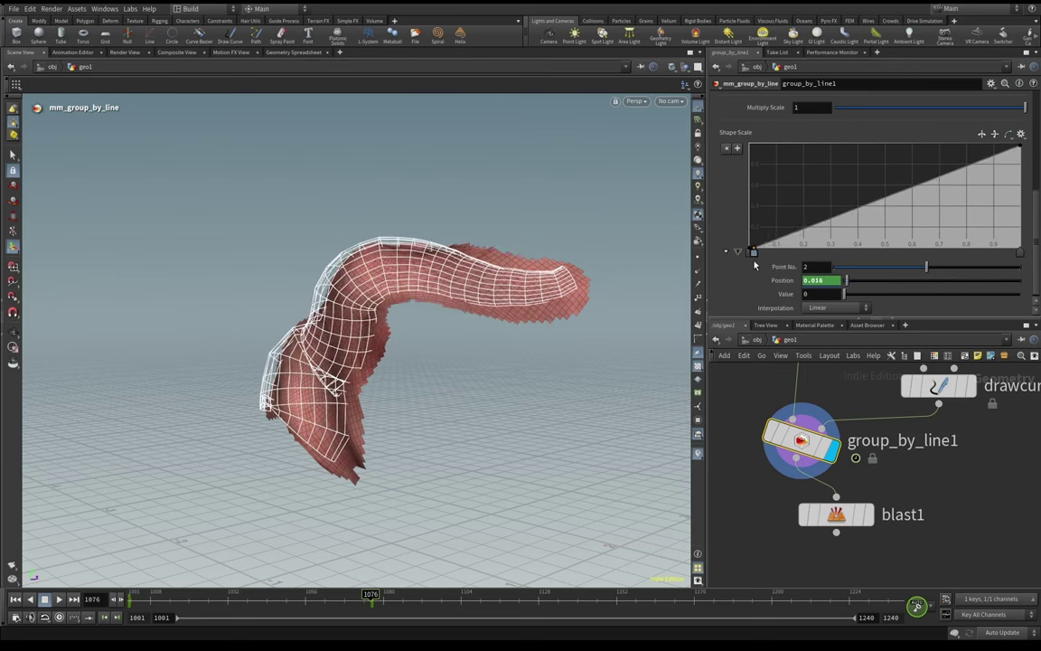
pyautogui.moveTo(366, 597)
pyautogui.mouseDown()
pyautogui.moveTo(184, 598)
pyautogui.moveTo(379, 602)
pyautogui.moveTo(164, 599)
pyautogui.moveTo(359, 598)
pyautogui.mouseUp()
# - Set the Remap Scale minimum to 0 and scrub through the timeline to review the animated strip and cage
pyautogui.scroll(3, 730, 300)
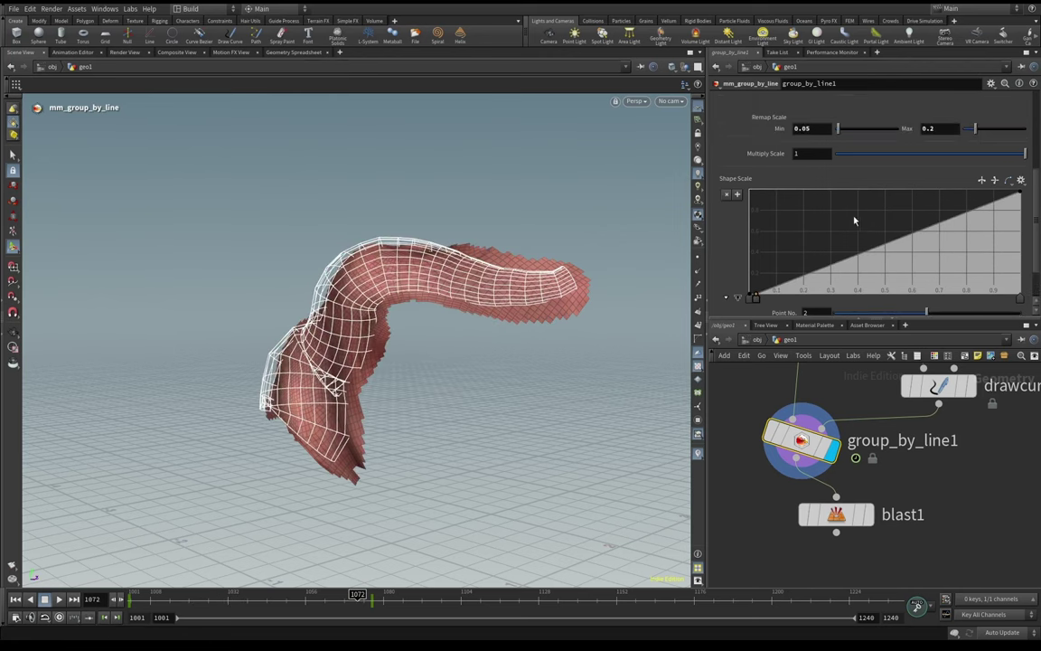
pyautogui.write('0')
pyautogui.press('Return')
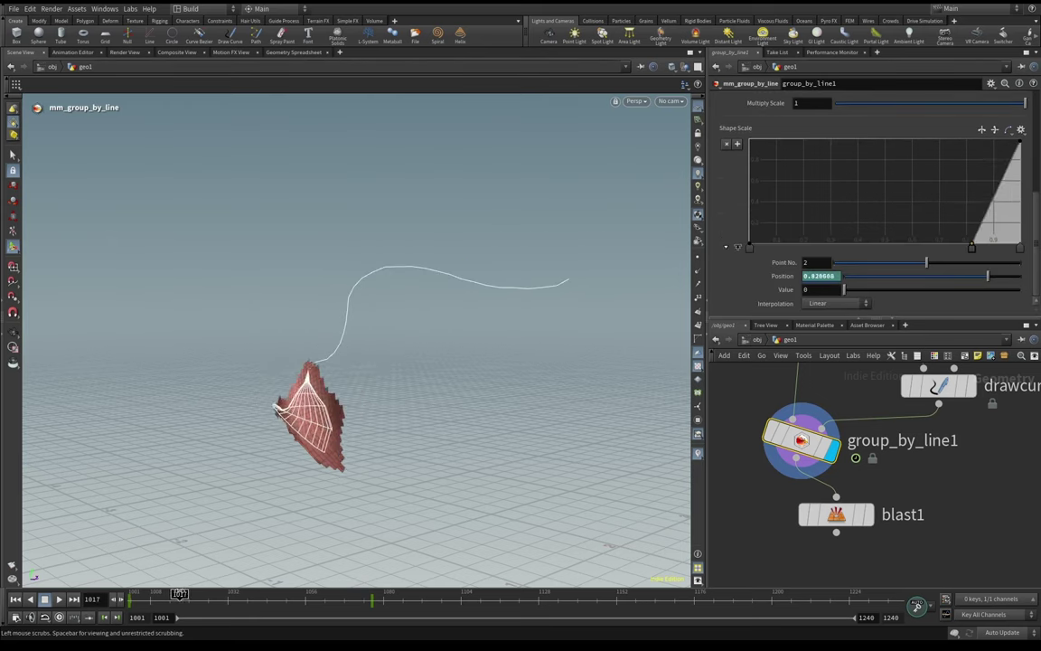
pyautogui.moveTo(244, 594); pyautogui.dragTo(775, 597)
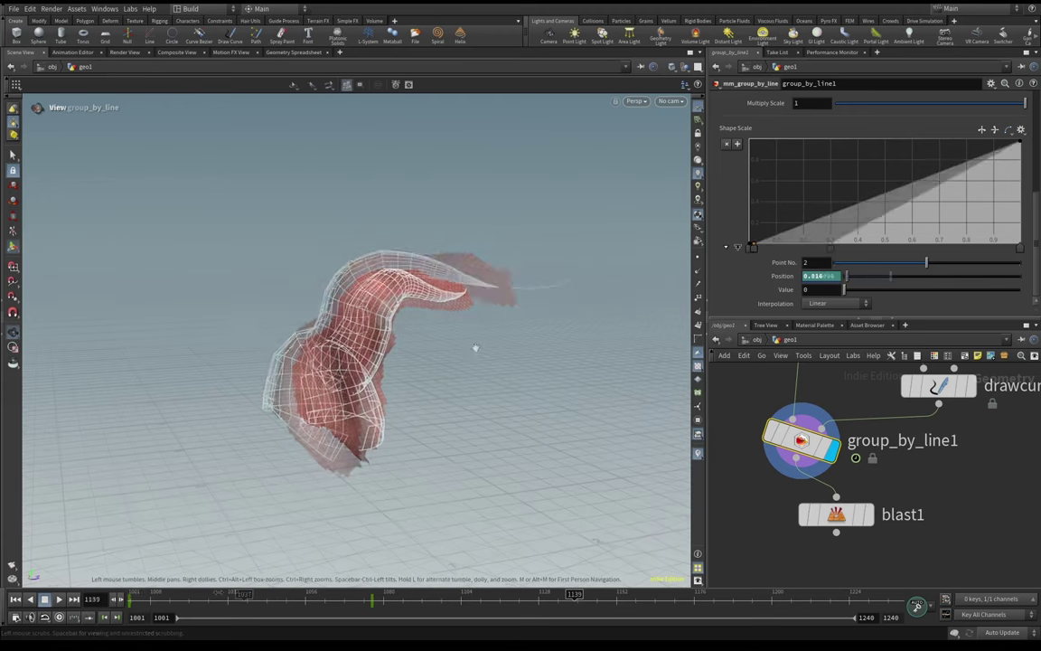
pyautogui.keyDown('alt'); pyautogui.moveTo(476, 349); pyautogui.dragTo(389, 357); pyautogui.keyUp('alt')
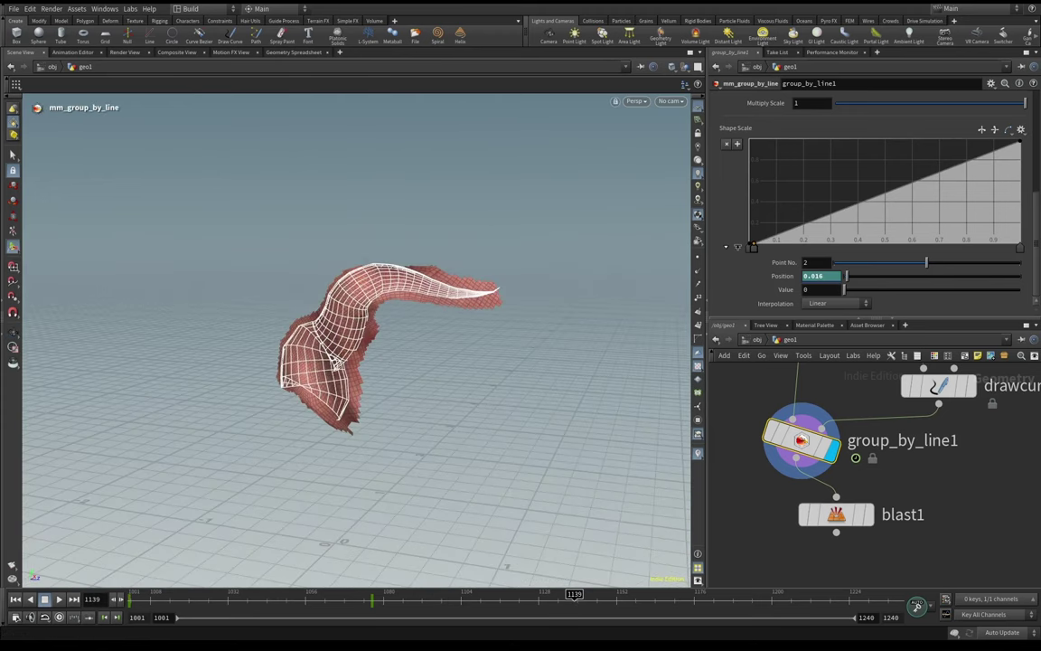
pyautogui.moveTo(986, 467); pyautogui.dragTo(979, 486, button='middle')
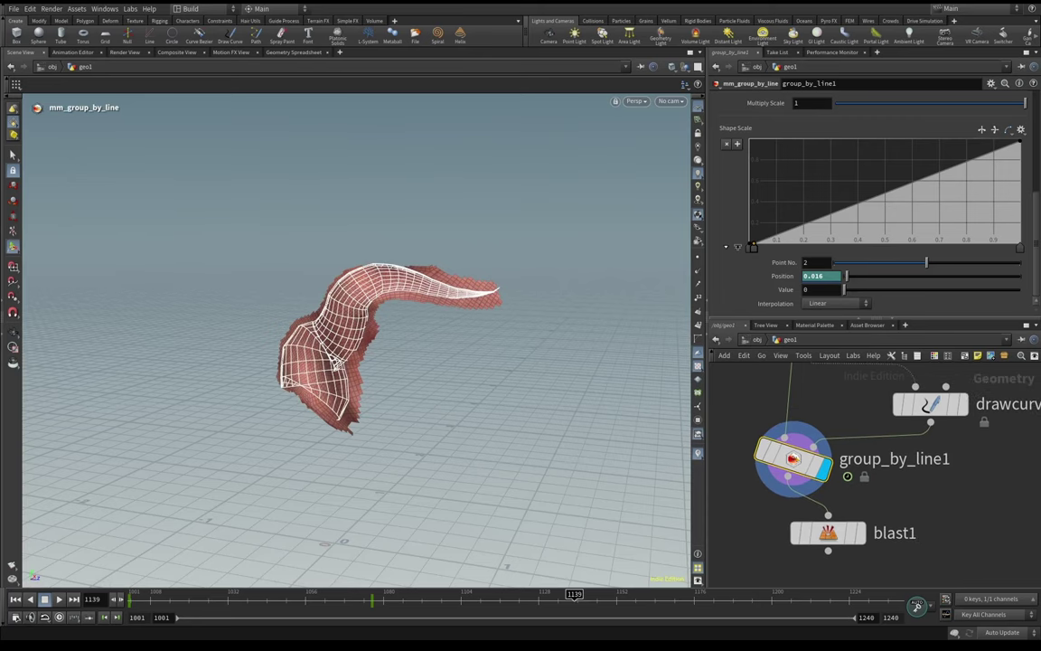